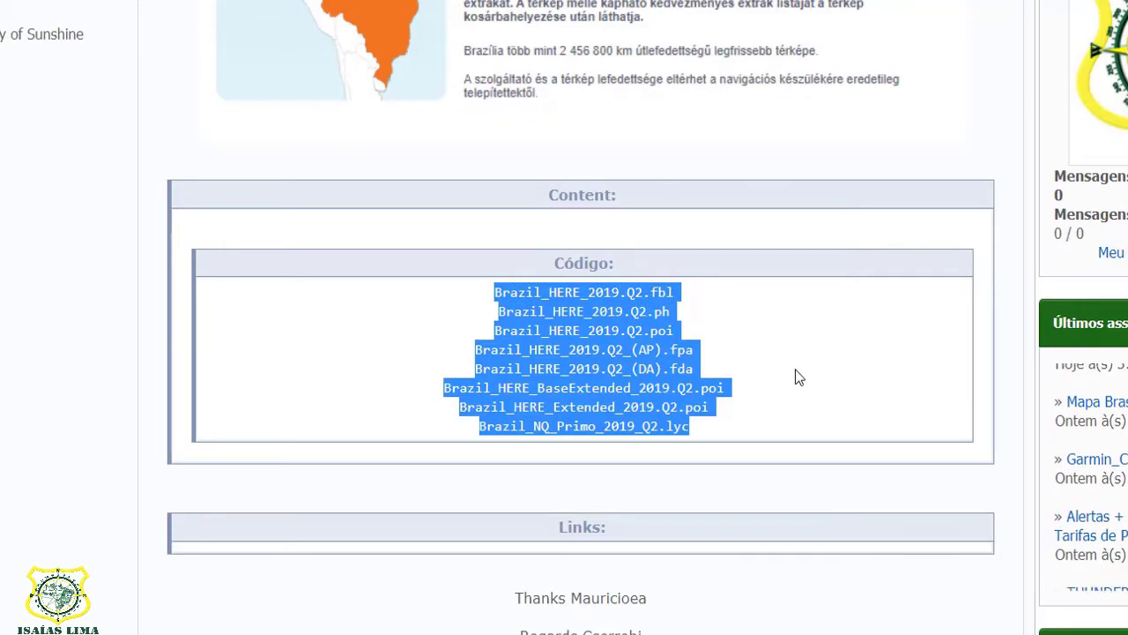
Examine the map file list and the data.hu download links in the first section of the forum post
{"action": "left_click_drag", "start_coordinate": [785, 428], "coordinate": [489, 285]}
{"action": "left_click", "coordinate": [582, 534]}
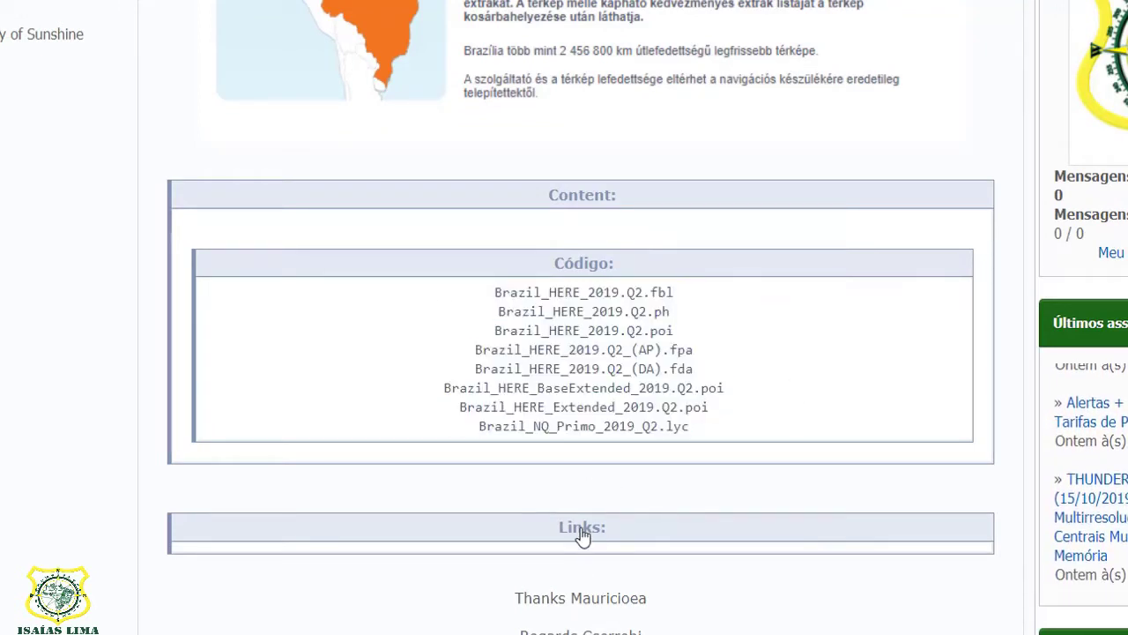
{"action": "scroll", "coordinate": [842, 402], "scroll_direction": "down", "scroll_amount": 3}
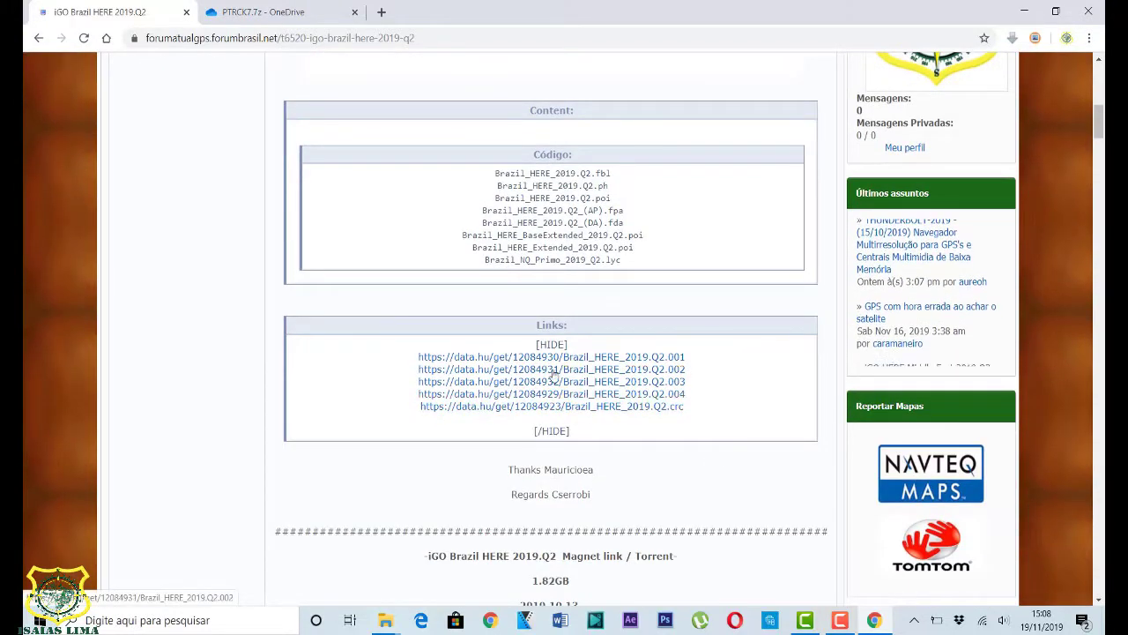
{"action": "left_click", "coordinate": [553, 331]}
Expand the Content section of the Magnet link / Torrent version and review its full list of files
{"action": "scroll", "coordinate": [614, 372], "scroll_direction": "down", "scroll_amount": 4}
{"action": "scroll", "coordinate": [608, 361], "scroll_direction": "down", "scroll_amount": 2}
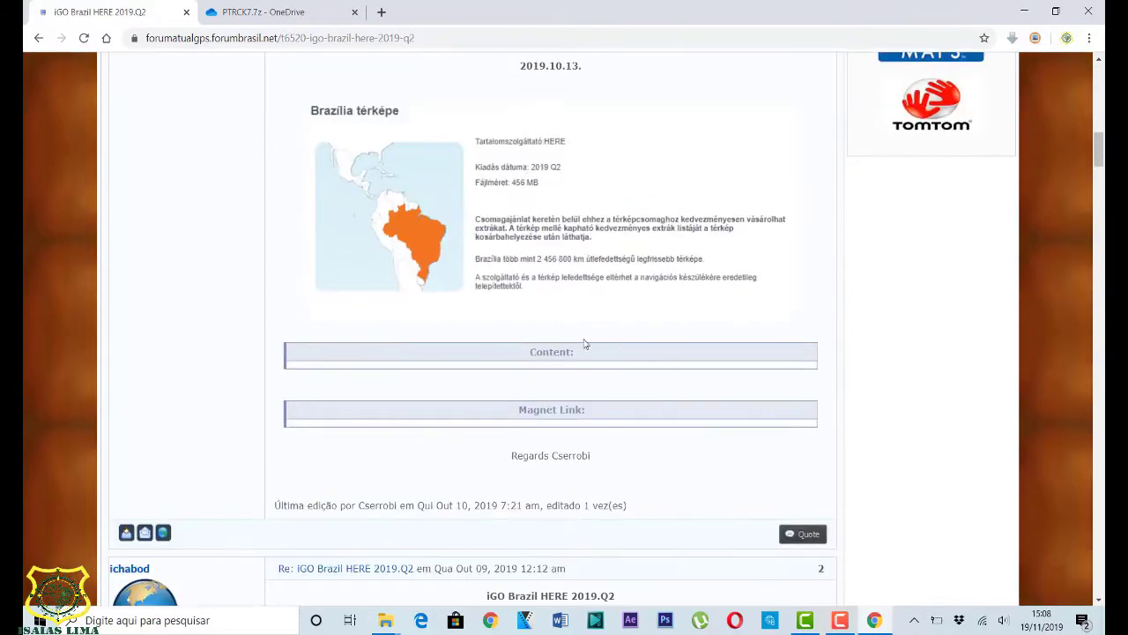
{"action": "left_click", "coordinate": [555, 354]}
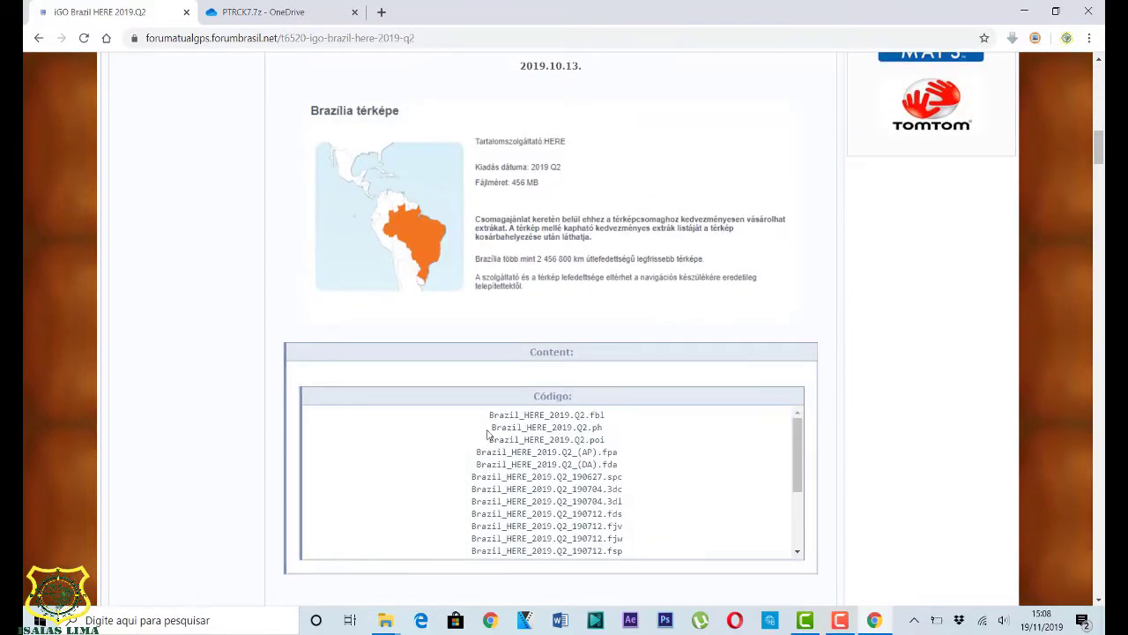
{"action": "left_click_drag", "start_coordinate": [485, 420], "coordinate": [652, 541]}
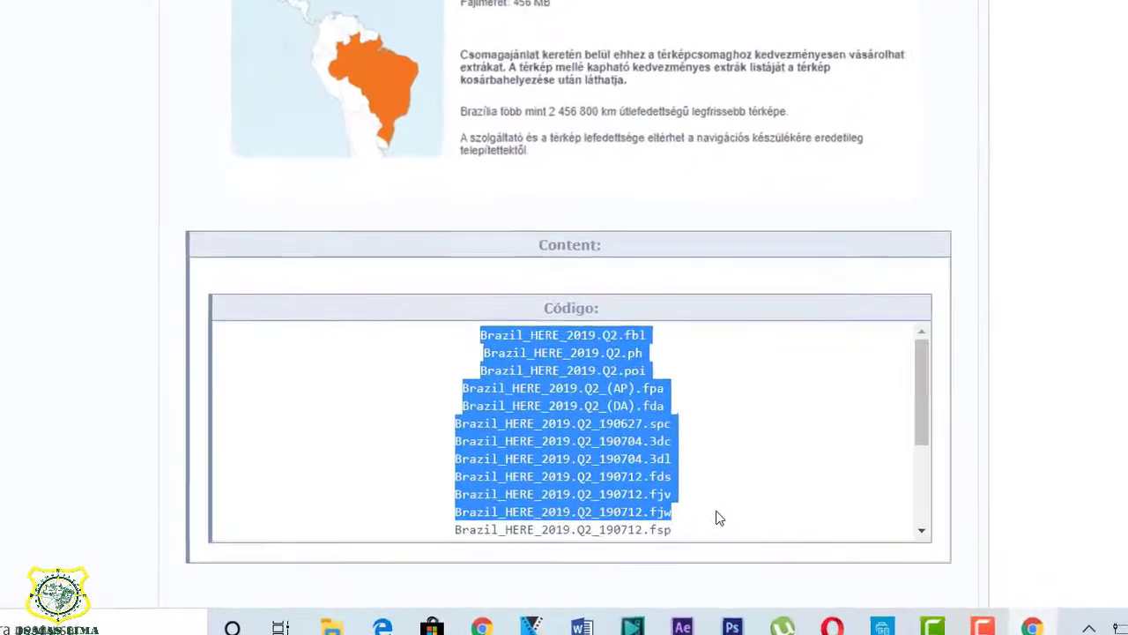
{"action": "scroll", "coordinate": [673, 499], "scroll_direction": "down", "scroll_amount": 1}
{"action": "scroll", "coordinate": [798, 424], "scroll_direction": "down", "scroll_amount": 2}
{"action": "left_click_drag", "start_coordinate": [816, 516], "coordinate": [393, 277]}
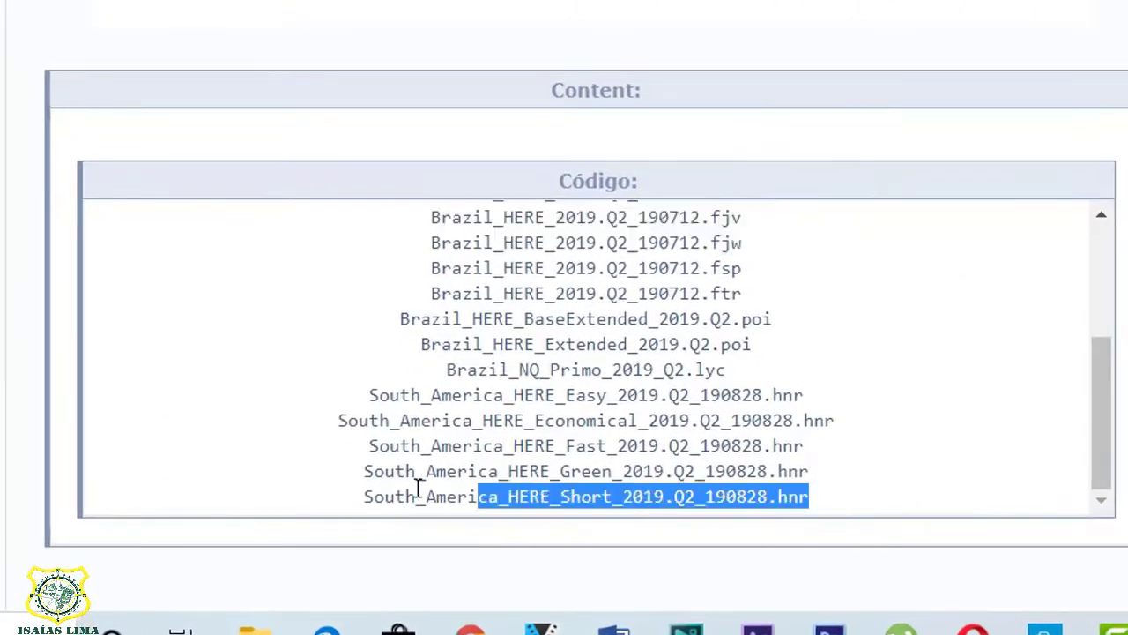
{"action": "left_click_drag", "start_coordinate": [370, 227], "coordinate": [396, 204]}
{"action": "scroll", "coordinate": [858, 343], "scroll_direction": "down", "scroll_amount": 2}
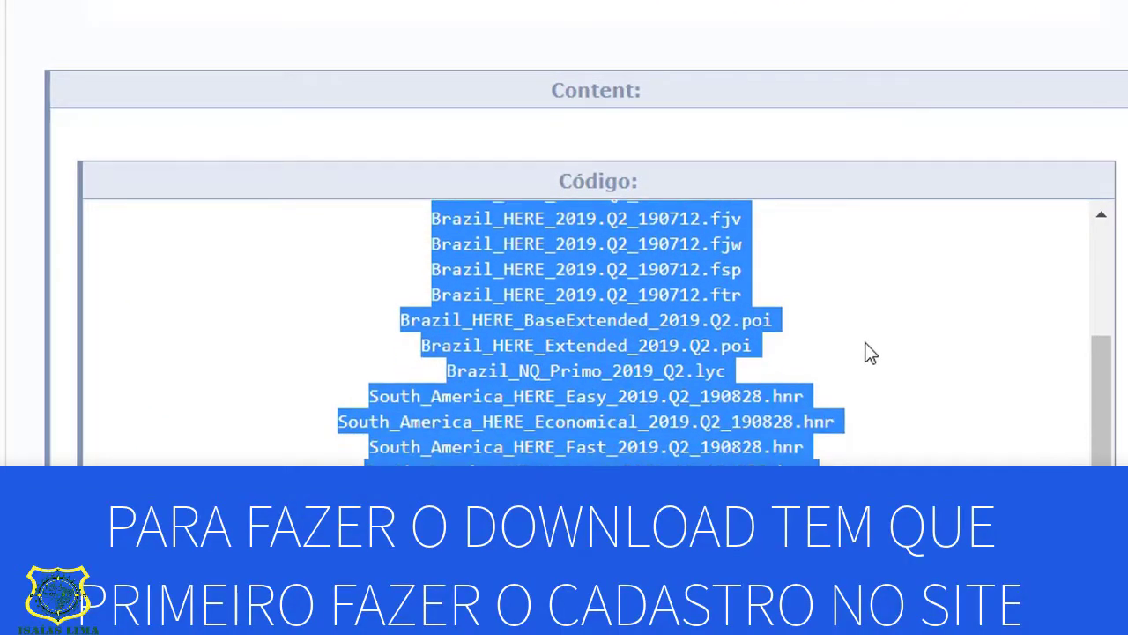
{"action": "left_click", "coordinate": [1010, 357]}
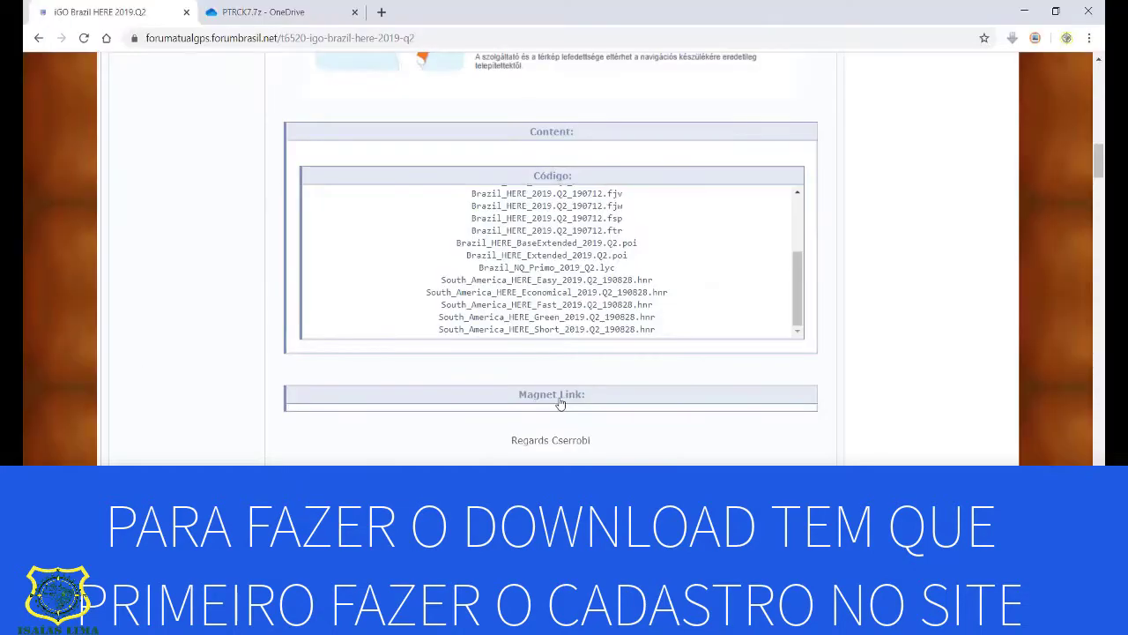
Reveal the Magnet Link section and copy the complete magnet link from its code box
{"action": "left_click", "coordinate": [560, 403]}
{"action": "left_click_drag", "start_coordinate": [713, 460], "coordinate": [320, 470]}
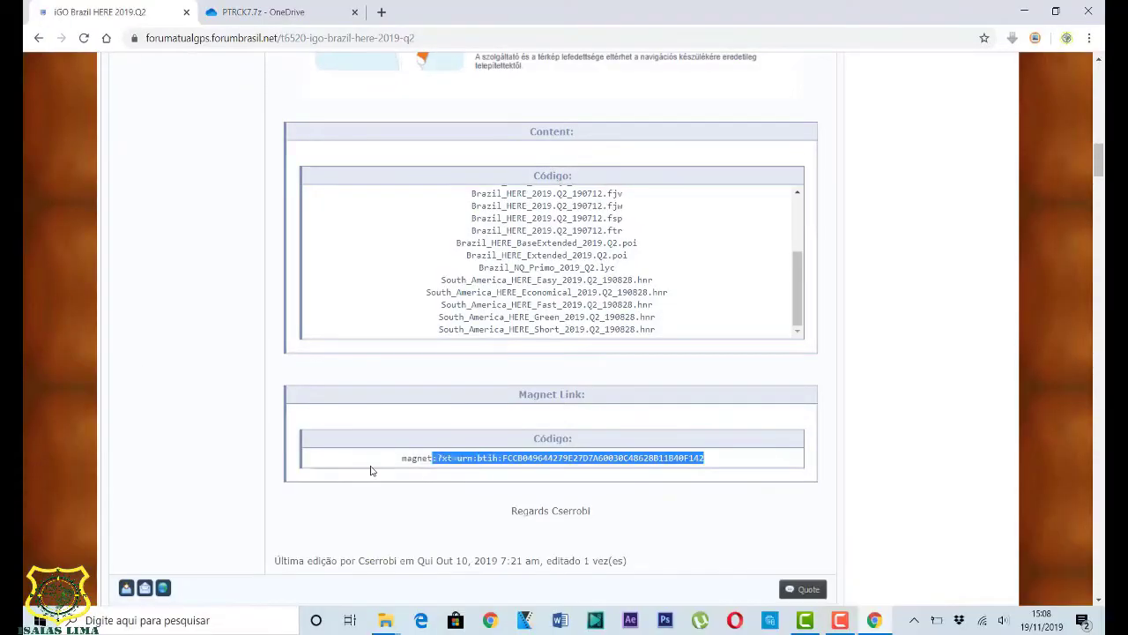
{"action": "left_click", "coordinate": [326, 469]}
{"action": "left_click", "coordinate": [557, 401]}
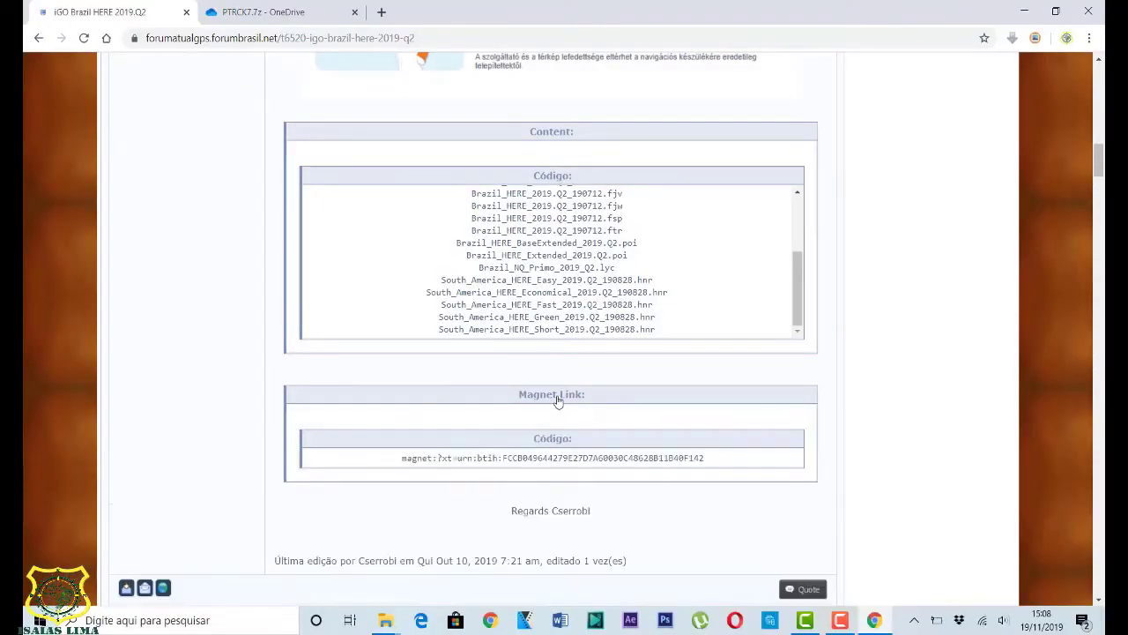
{"action": "left_click_drag", "start_coordinate": [714, 460], "coordinate": [368, 467]}
{"action": "key", "text": "ctrl+c"}
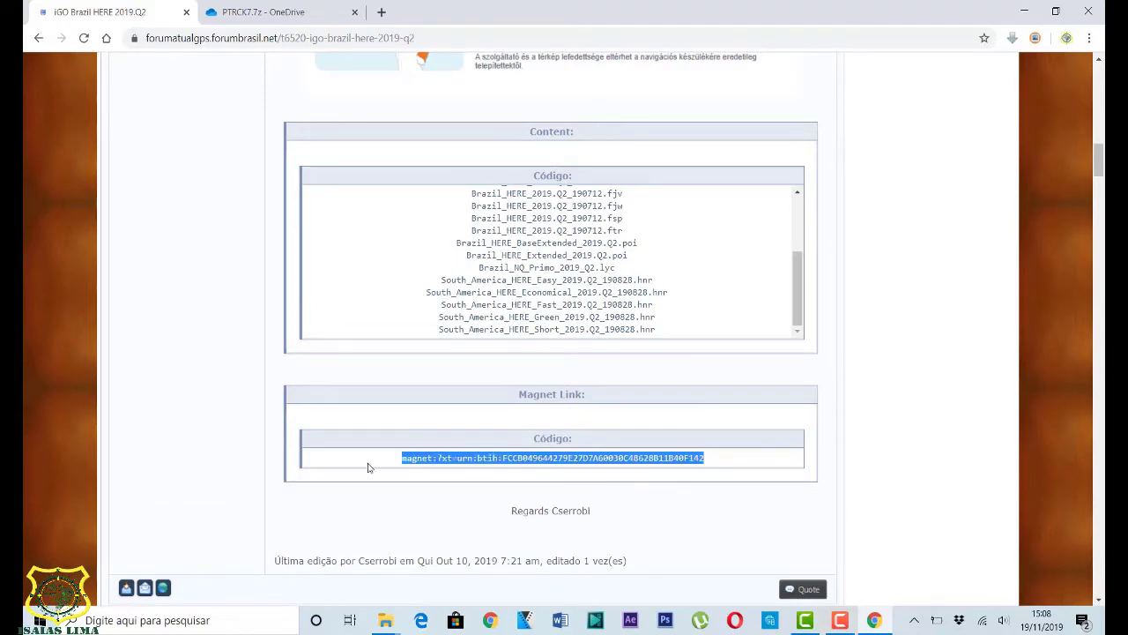
Load the copied magnet link in a new browser tab and allow it to open in µTorrent
{"action": "left_click", "coordinate": [383, 13]}
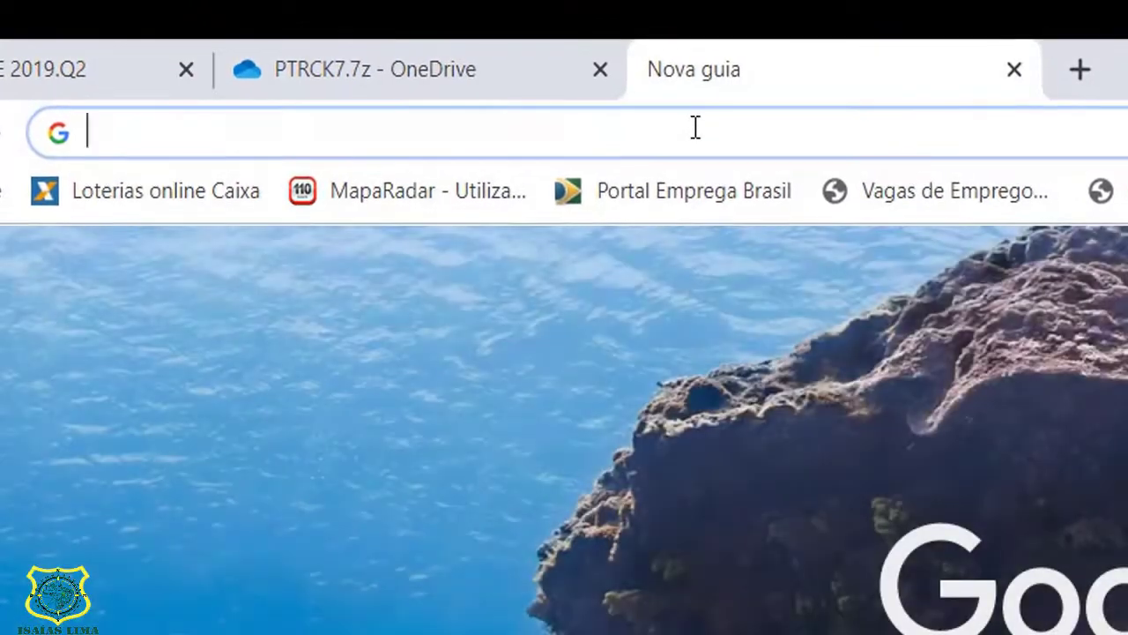
{"action": "key", "text": "ctrl+v"}
{"action": "key", "text": "Return"}
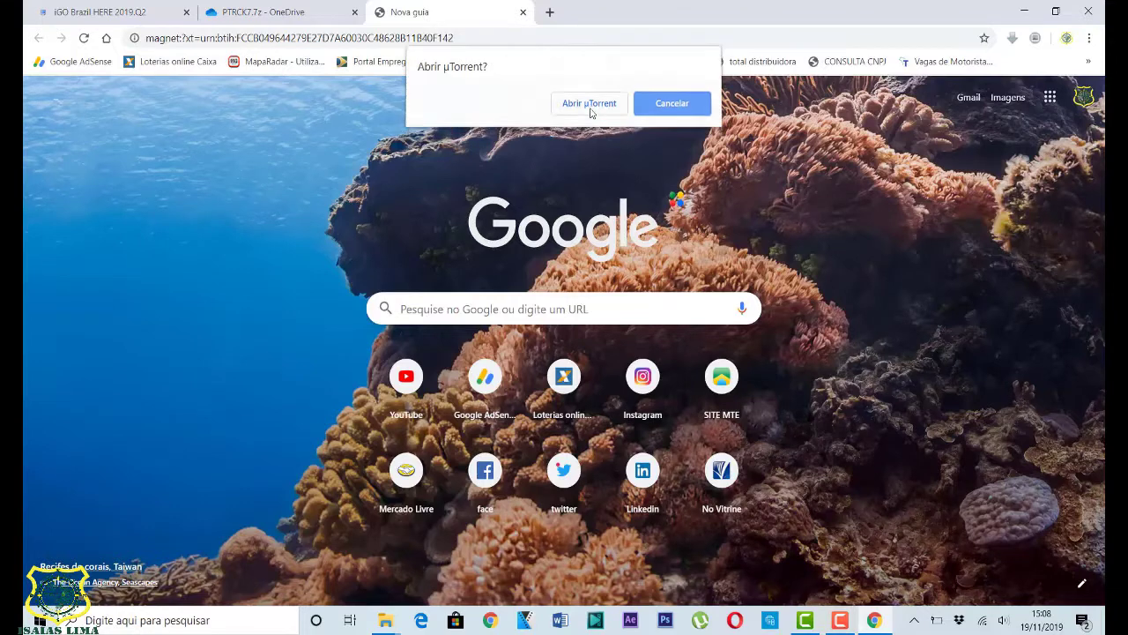
{"action": "left_click", "coordinate": [589, 104]}
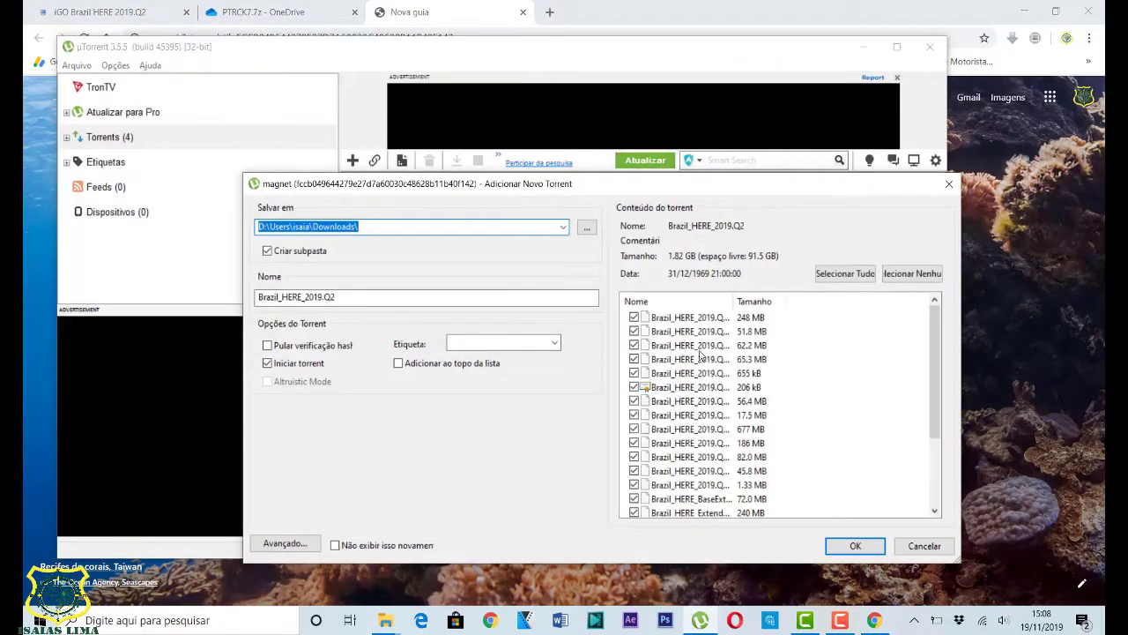
Review the torrent's files, start the Brazil_HERE_2019.Q2 download with all of them included, and minimize µTorrent
{"action": "scroll", "coordinate": [759, 337], "scroll_direction": "down", "scroll_amount": 3}
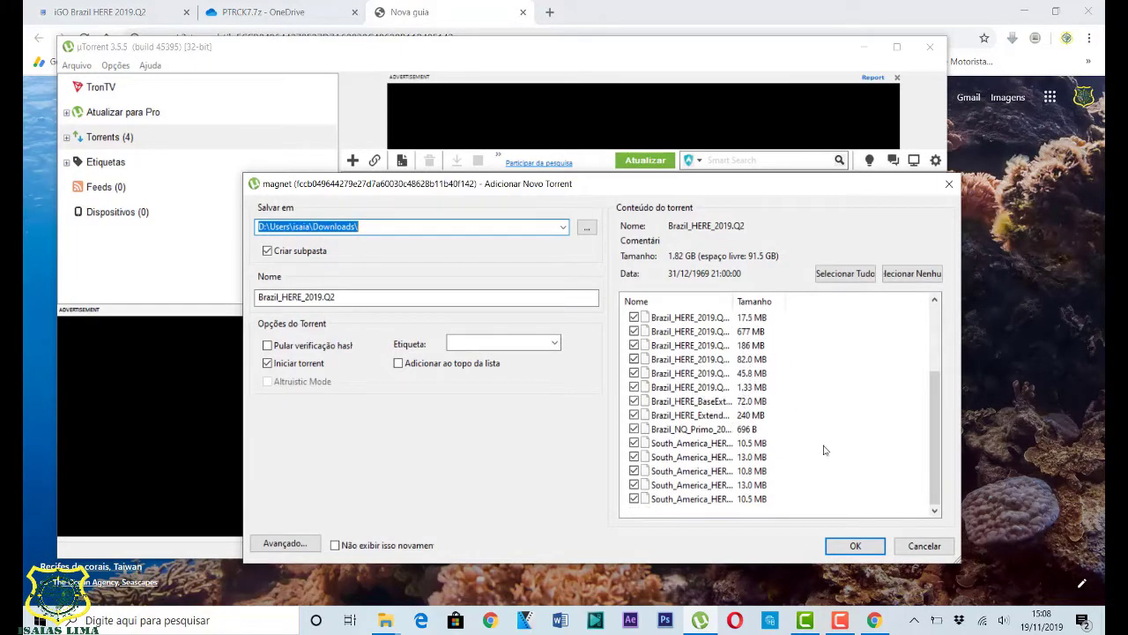
{"action": "left_click", "coordinate": [867, 546]}
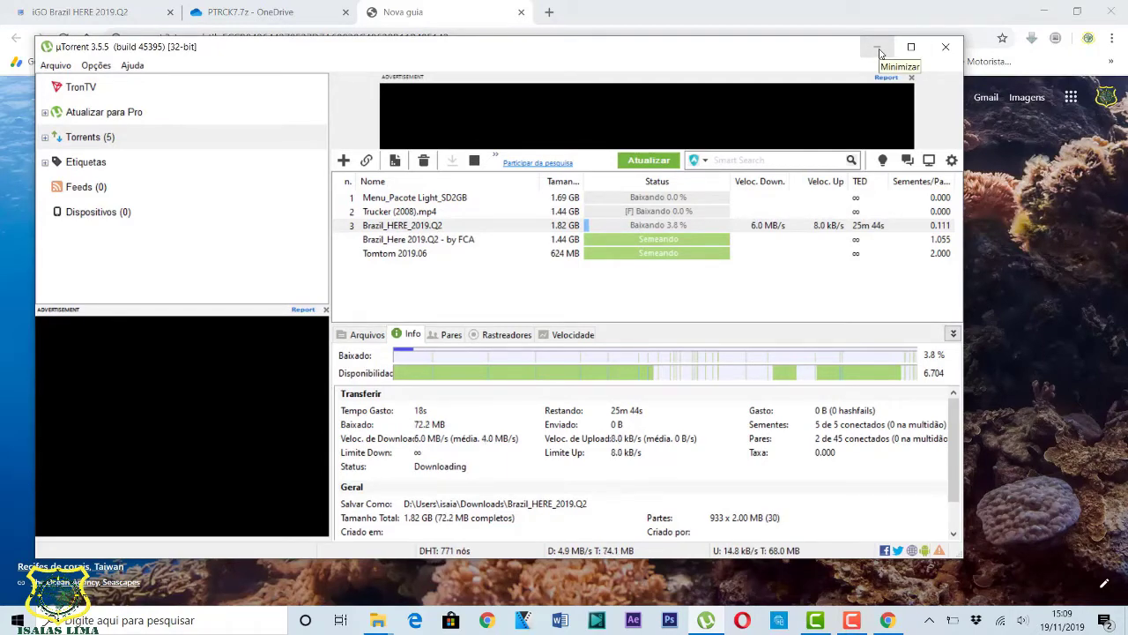
{"action": "left_click", "coordinate": [879, 53]}
Return to the iGO Brazil HERE 2019.Q2 forum thread, expand the spoiler in the second post and open its download link
{"action": "left_click", "coordinate": [260, 16]}
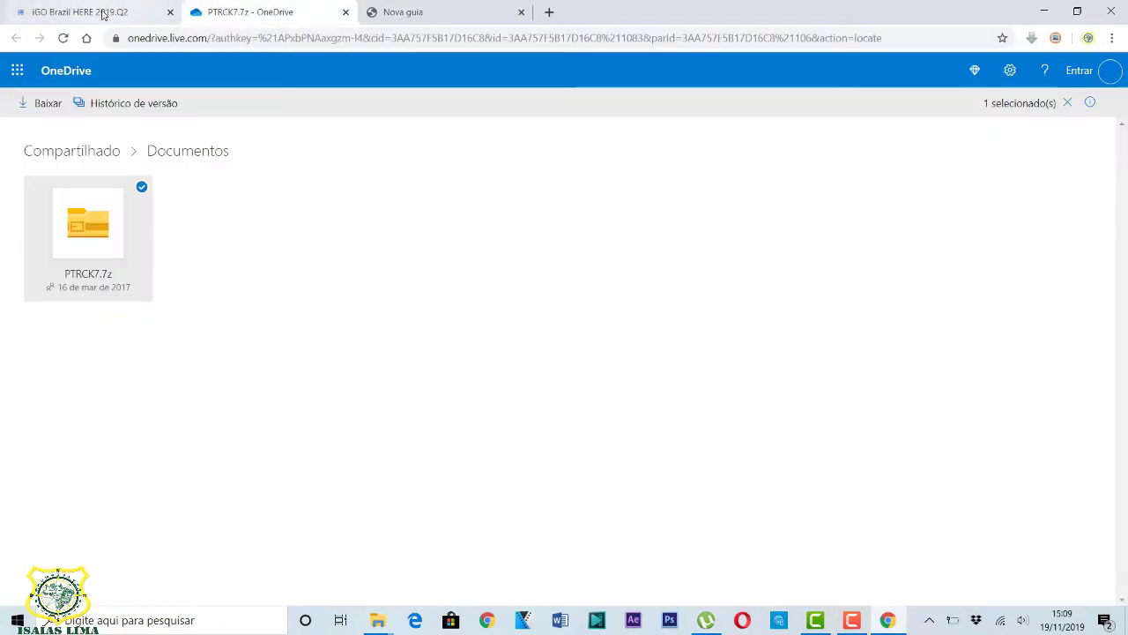
{"action": "left_click", "coordinate": [102, 14]}
{"action": "left_click", "coordinate": [911, 448]}
{"action": "scroll", "coordinate": [913, 449], "scroll_direction": "down", "scroll_amount": 5}
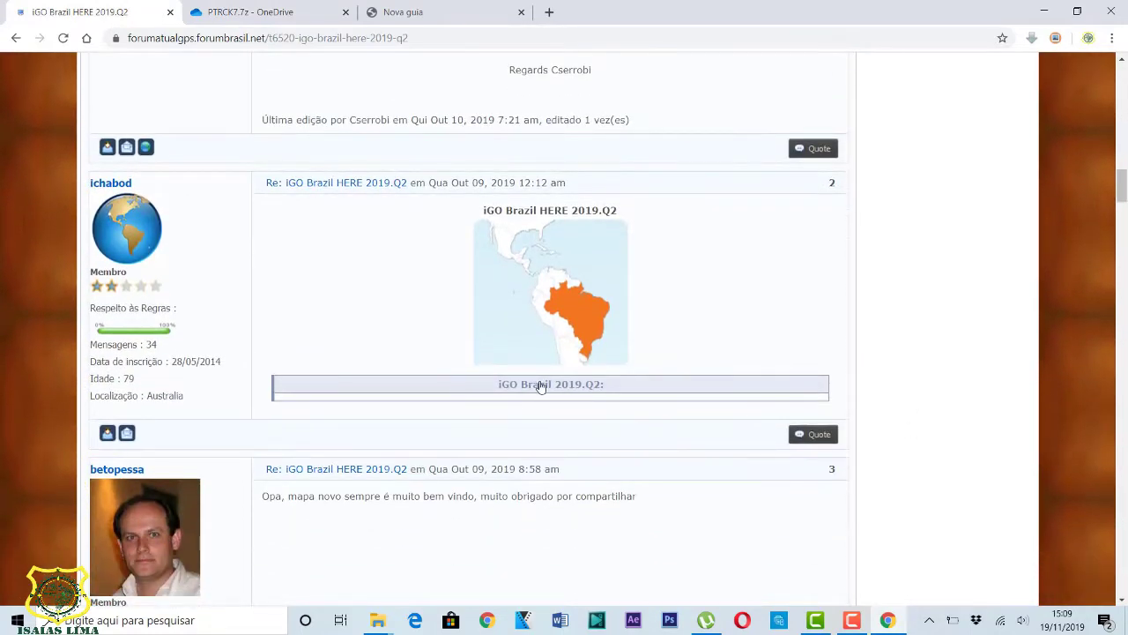
{"action": "left_click", "coordinate": [556, 391]}
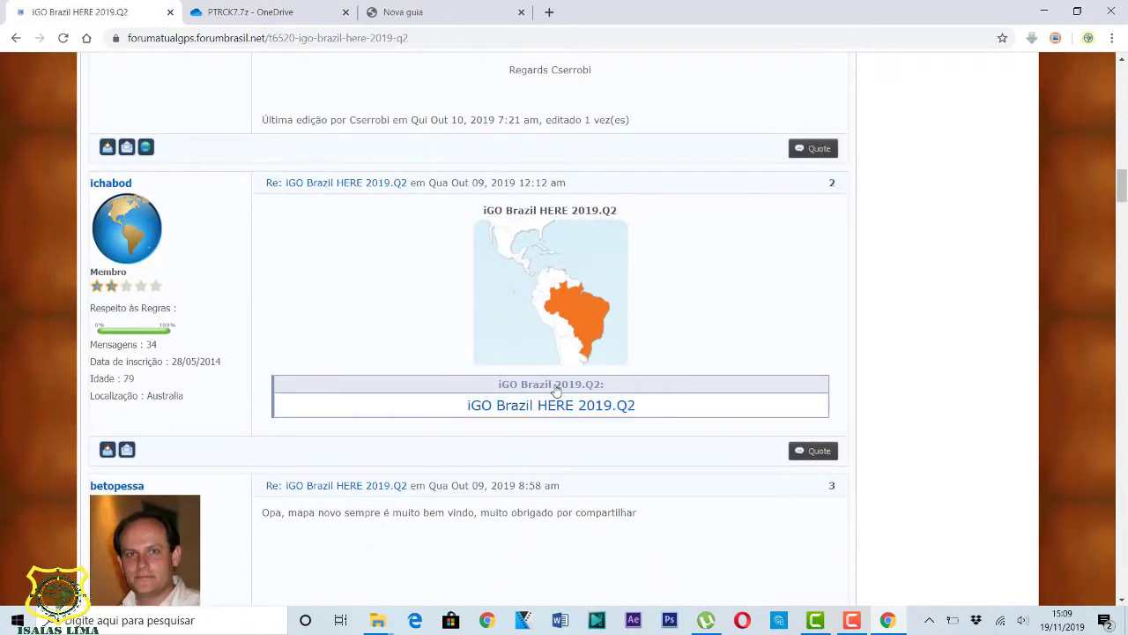
{"action": "left_click", "coordinate": [584, 407]}
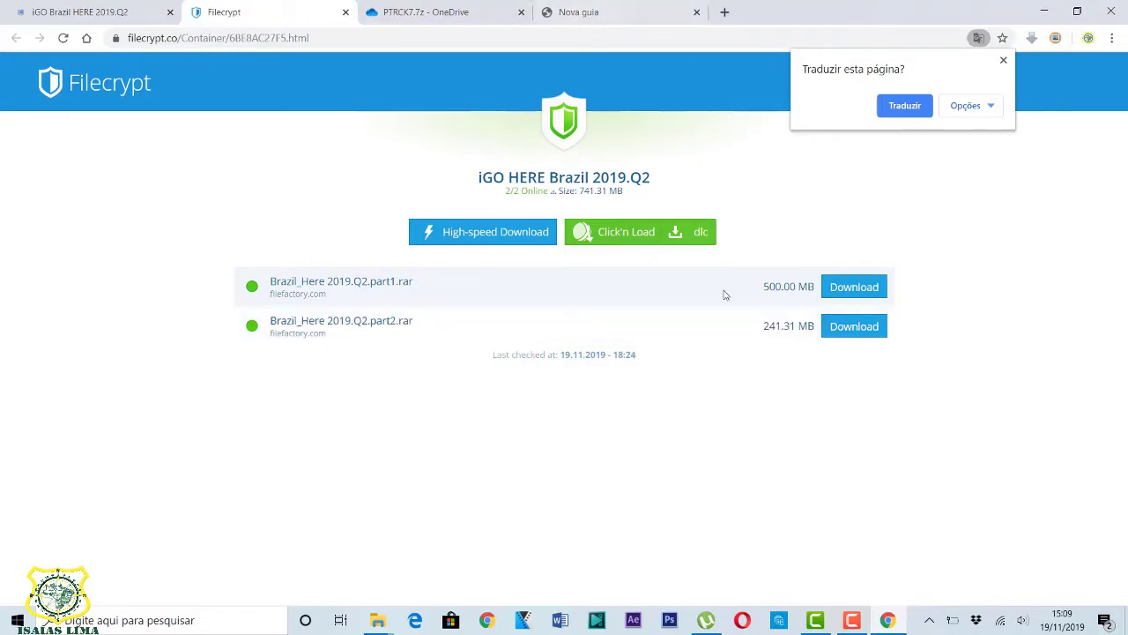
Open the download page of Brazil_Here 2019.Q2.part1.rar from Filecrypt, closing the advertising tab
{"action": "left_click", "coordinate": [854, 288]}
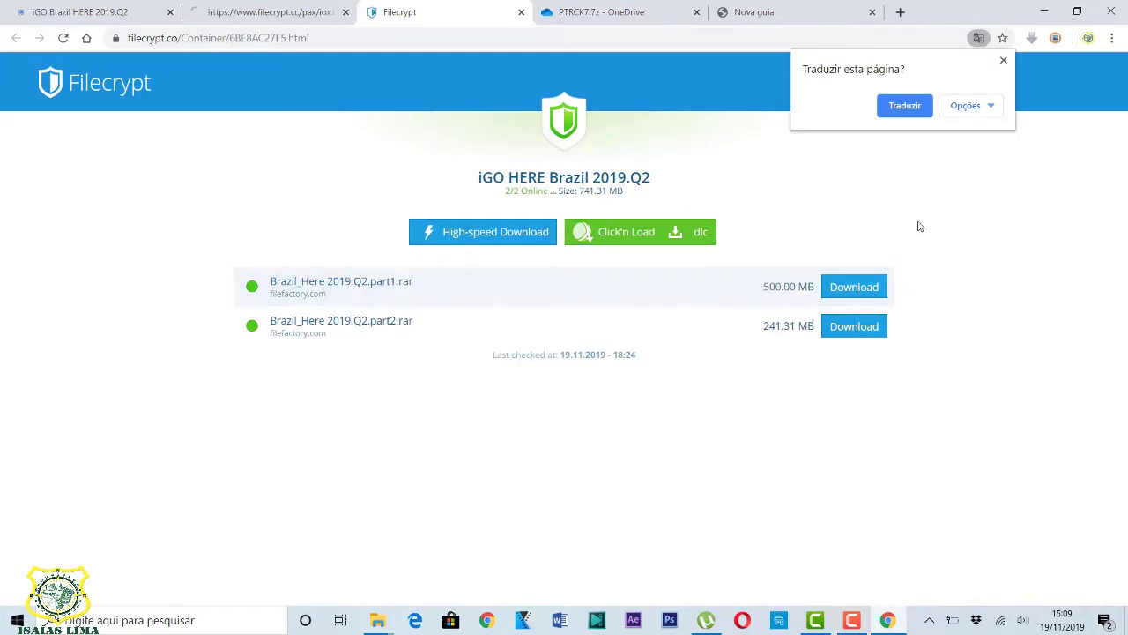
{"action": "left_click", "coordinate": [344, 15]}
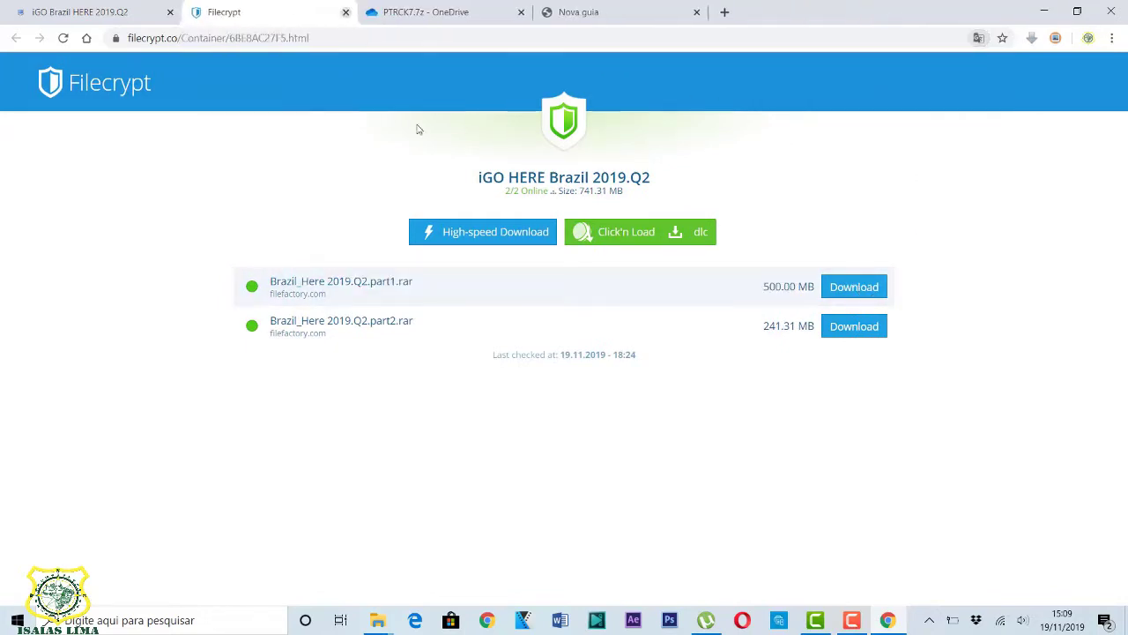
{"action": "left_click", "coordinate": [851, 288]}
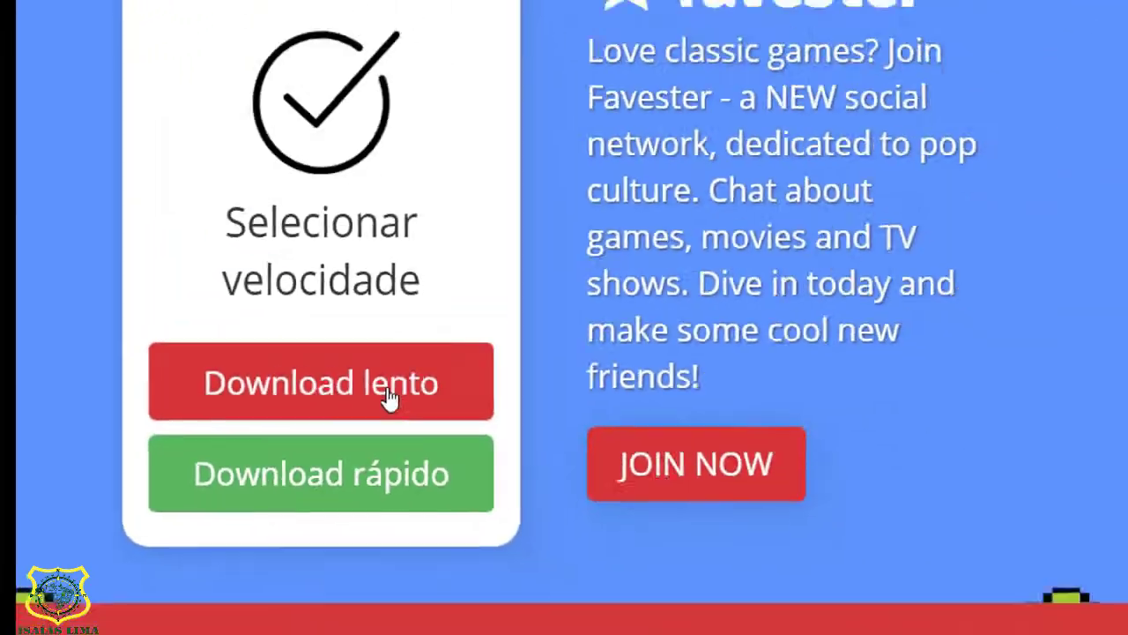
Choose the slow download on FileFactory, continue without upgrading, and start downloading Brazil_Here 2019.Q2.part1.rar
{"action": "left_click", "coordinate": [735, 339]}
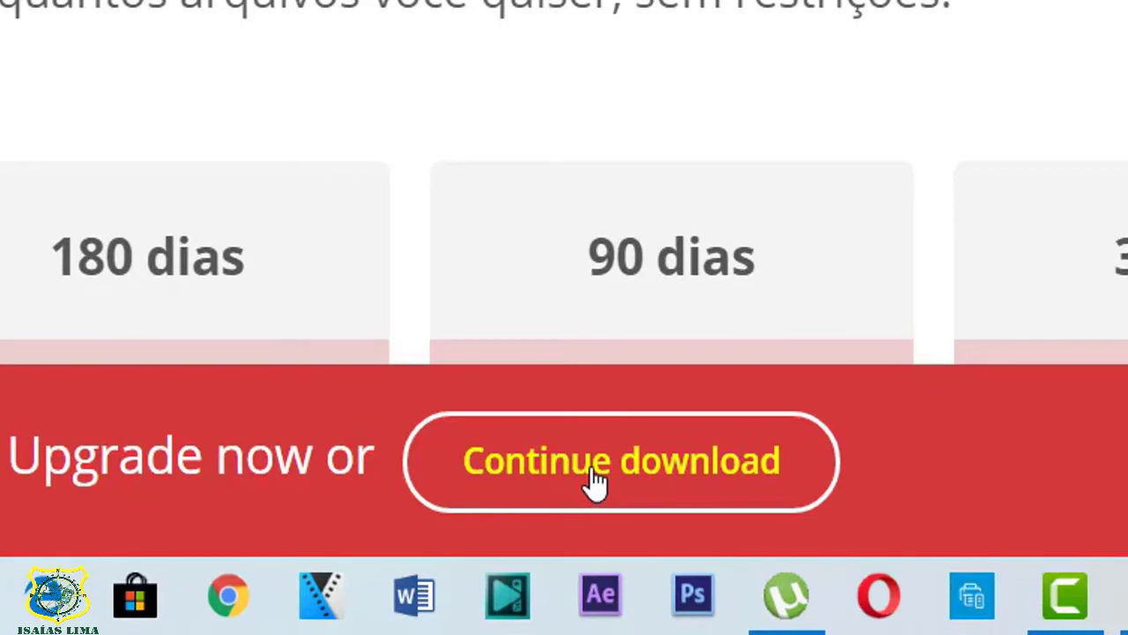
{"action": "left_click", "coordinate": [597, 481]}
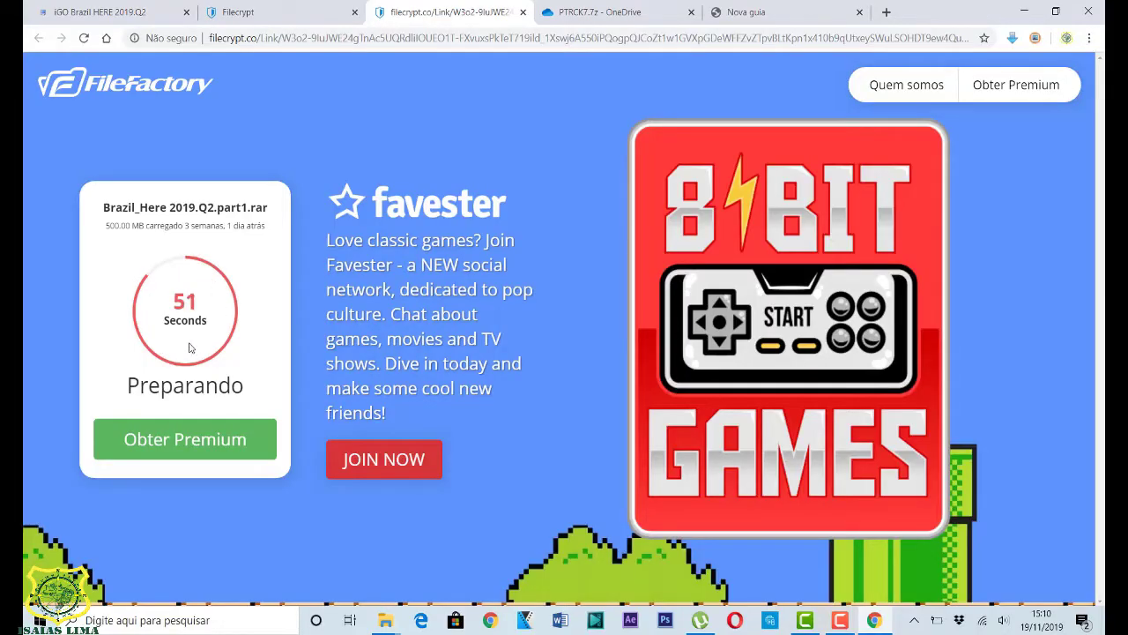
{"action": "left_click_drag", "start_coordinate": [103, 208], "coordinate": [245, 208]}
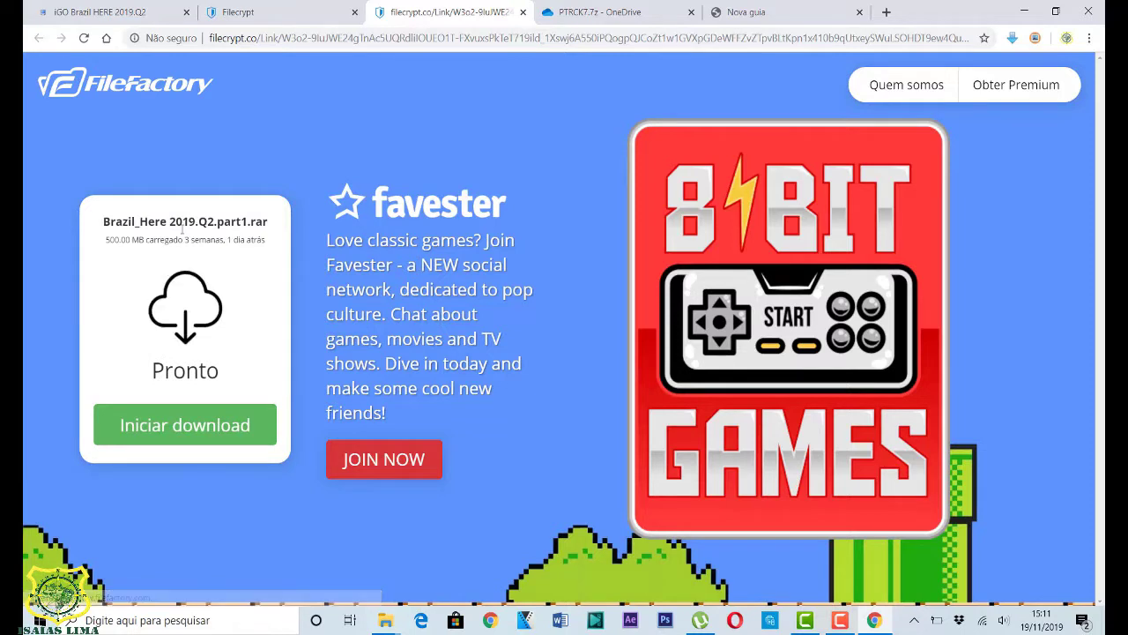
{"action": "left_click", "coordinate": [183, 429]}
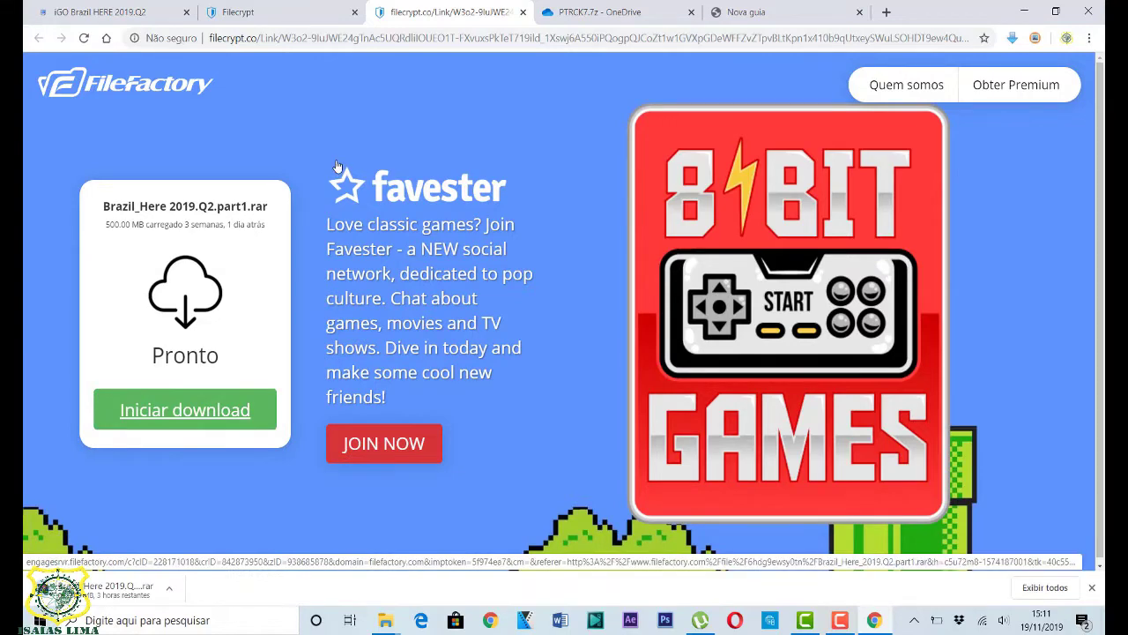
Go back to the Filecrypt list, close the advertising tab, and open the download page of Brazil_Here 2019.Q2.part2.rar
{"action": "left_click", "coordinate": [277, 19]}
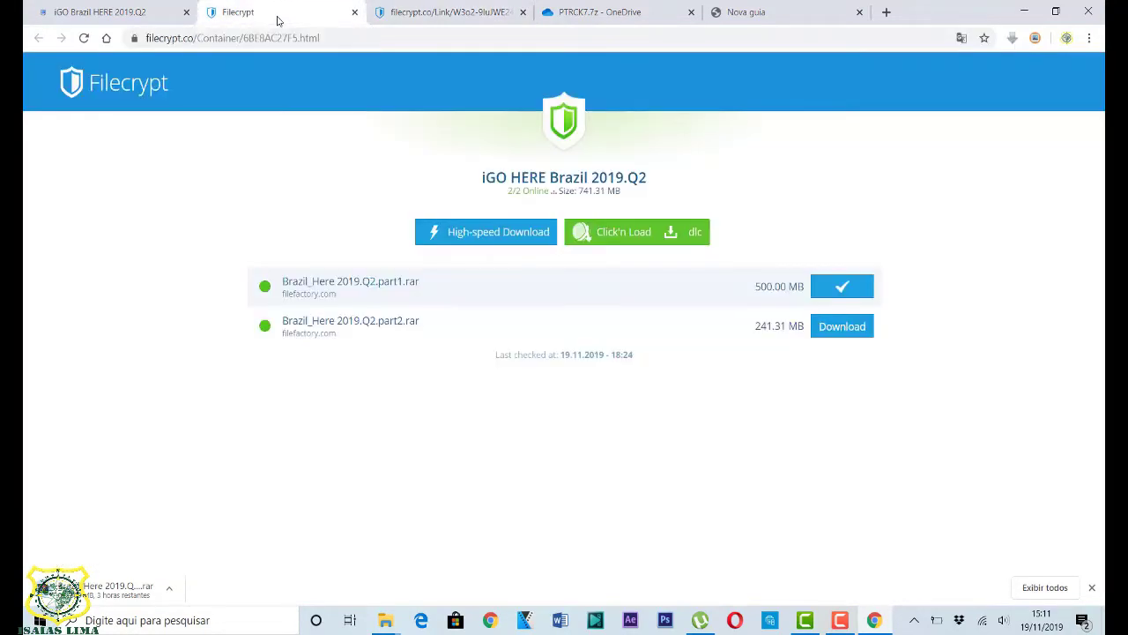
{"action": "left_click", "coordinate": [835, 328]}
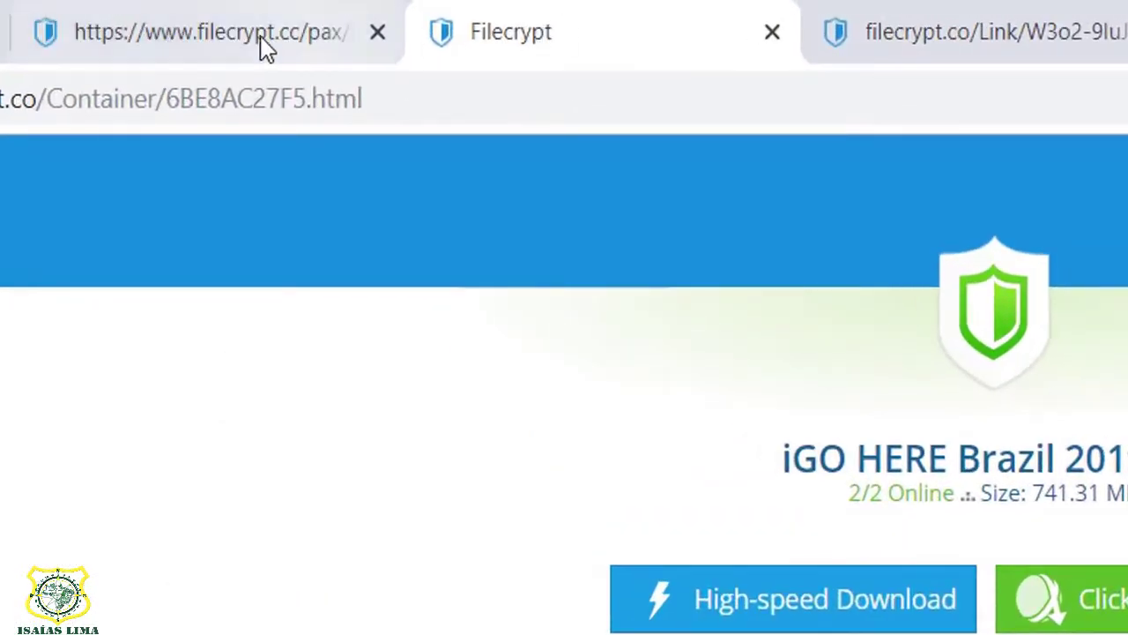
{"action": "left_click", "coordinate": [268, 33]}
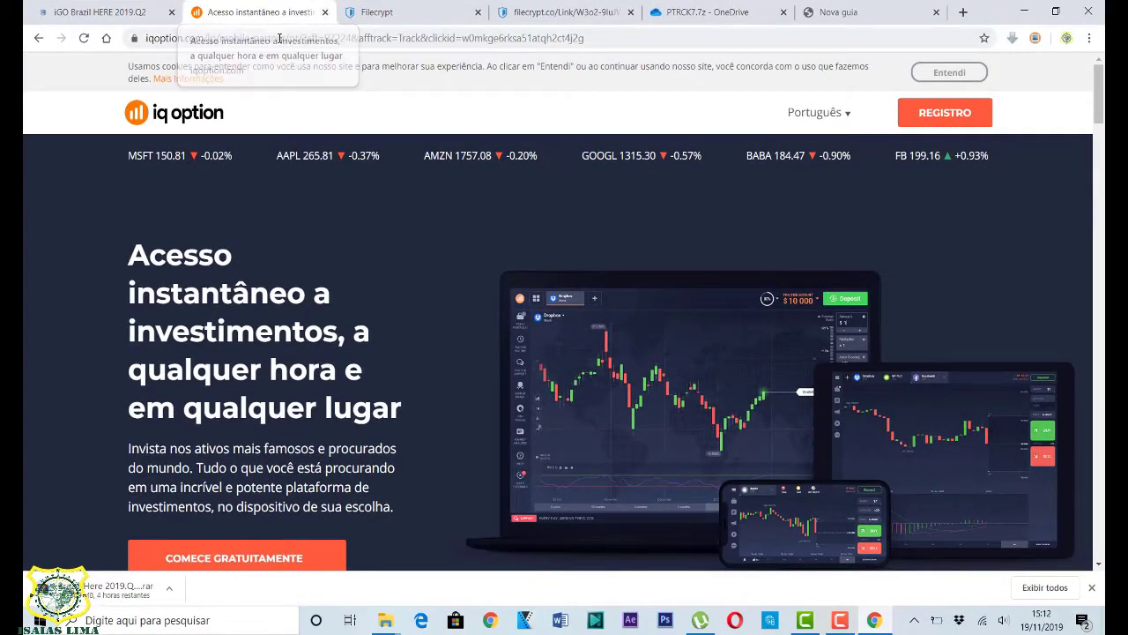
{"action": "left_click", "coordinate": [325, 12]}
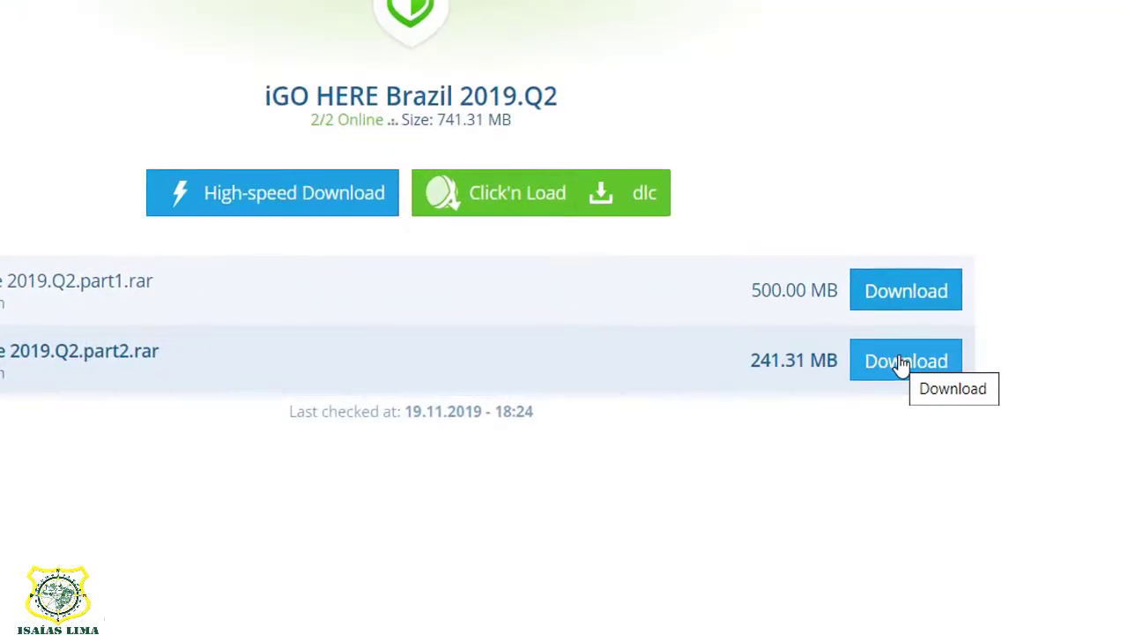
{"action": "left_click", "coordinate": [901, 363]}
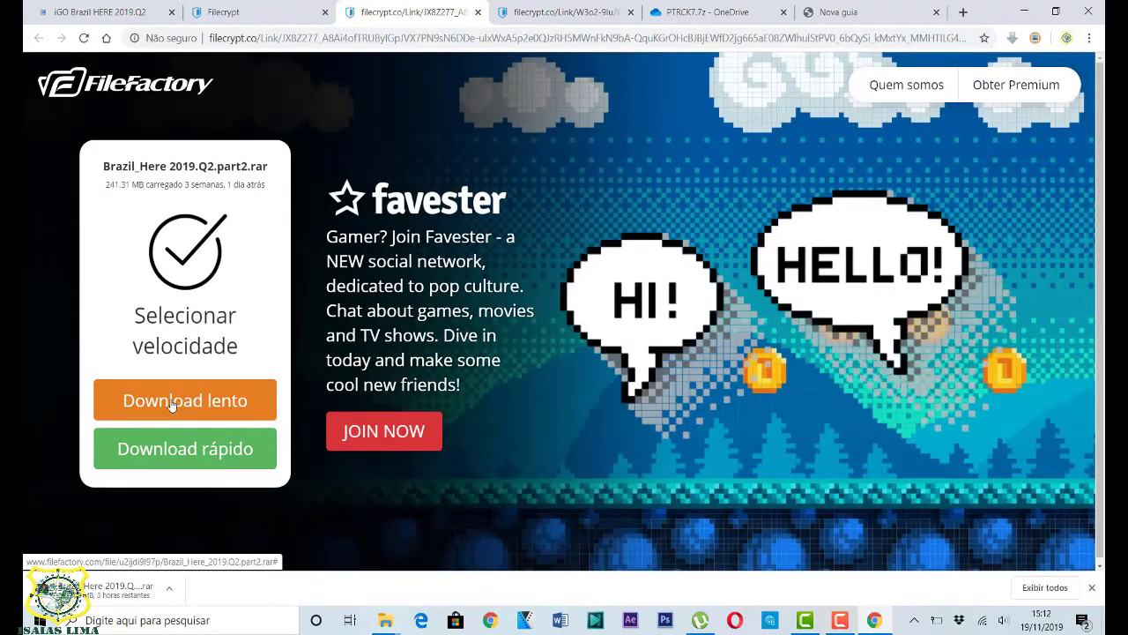
Choose the fast download for Brazil_Here 2019.Q2.part2.rar and look over the FileFactory Premium plans
{"action": "left_click", "coordinate": [204, 459]}
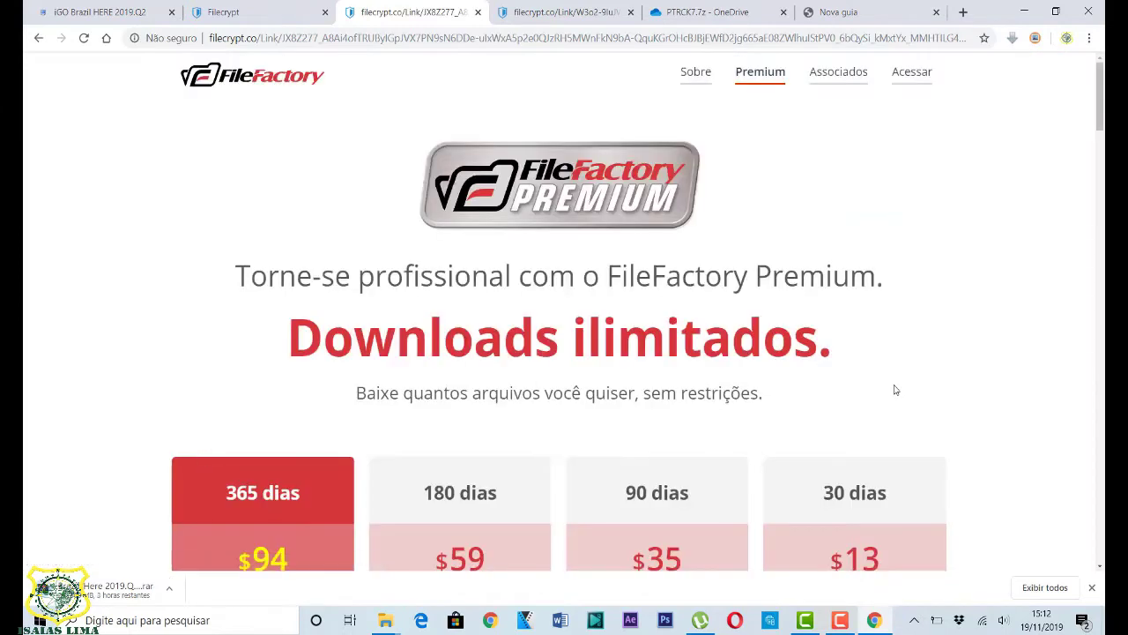
{"action": "scroll", "coordinate": [891, 396], "scroll_direction": "down", "scroll_amount": 3}
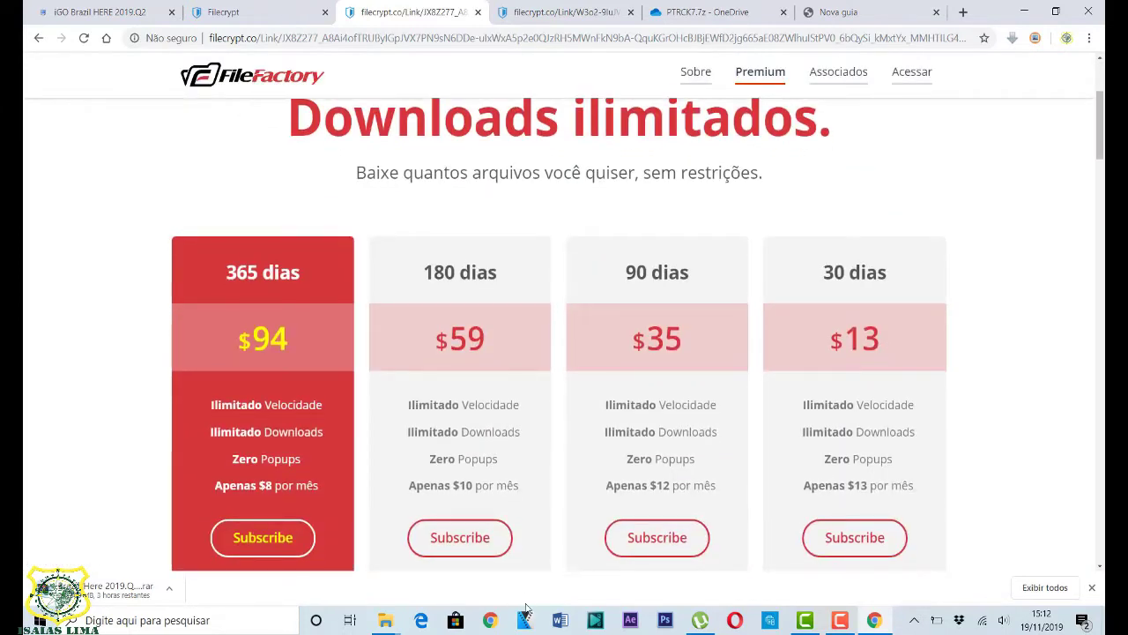
{"action": "scroll", "coordinate": [891, 522], "scroll_direction": "up", "scroll_amount": 3}
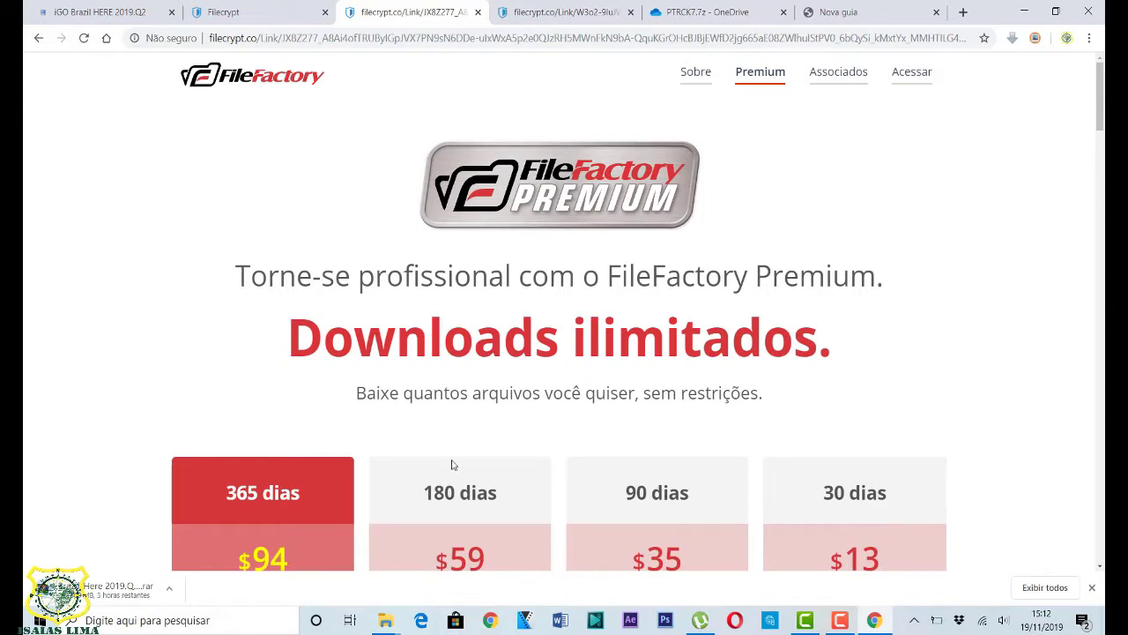
Try to start the slow download of Brazil_Here 2019.Q2.part2.rar on FileFactory, continuing without upgrading to Premium
{"action": "left_click", "coordinate": [40, 39]}
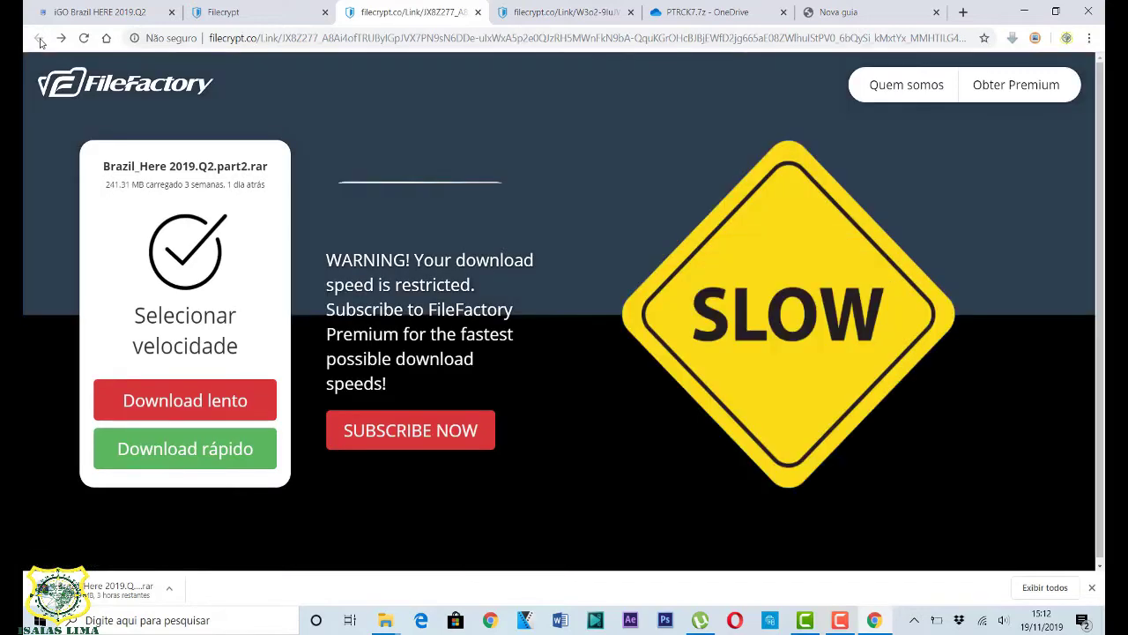
{"action": "left_click", "coordinate": [193, 401]}
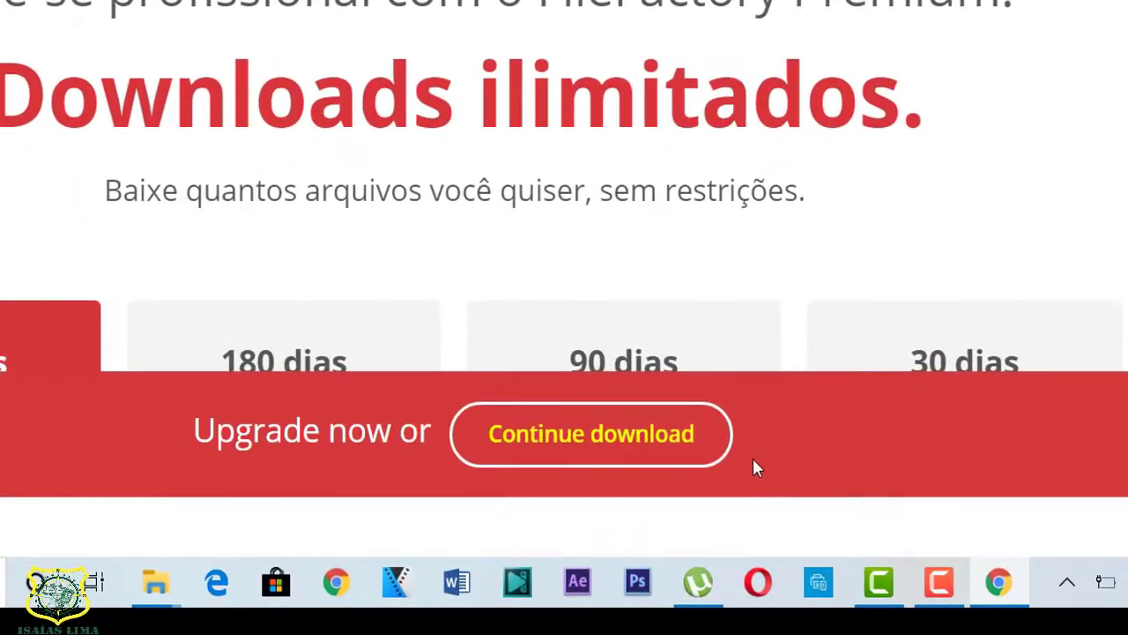
{"action": "left_click", "coordinate": [572, 456]}
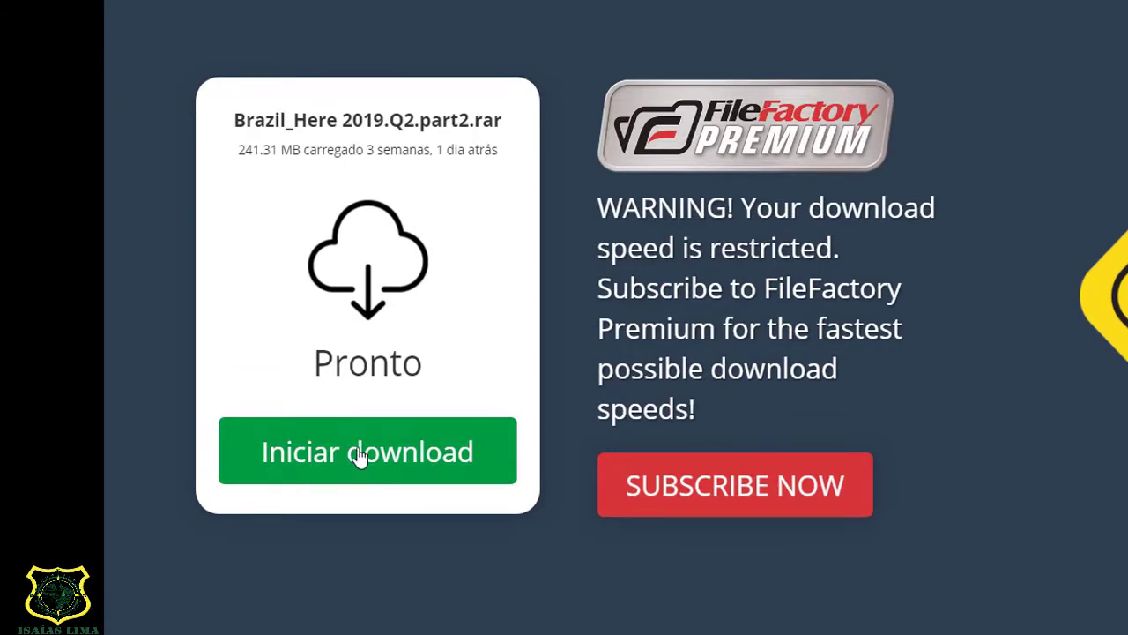
{"action": "left_click", "coordinate": [362, 452]}
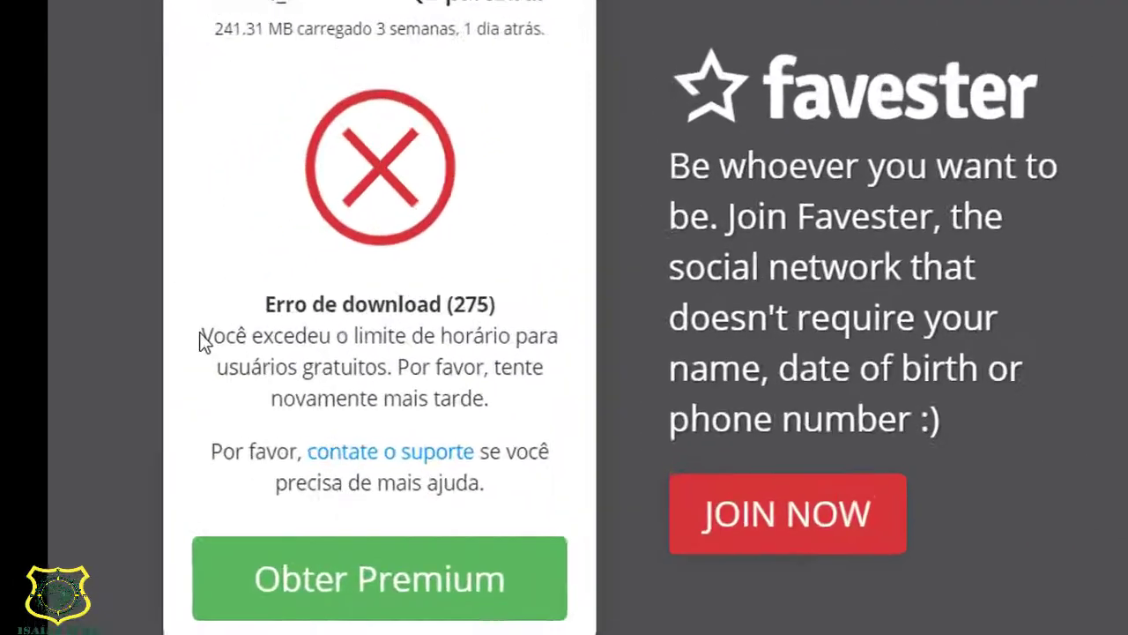
{"action": "left_click_drag", "start_coordinate": [99, 332], "coordinate": [267, 333]}
{"action": "left_click_drag", "start_coordinate": [651, 391], "coordinate": [648, 417]}
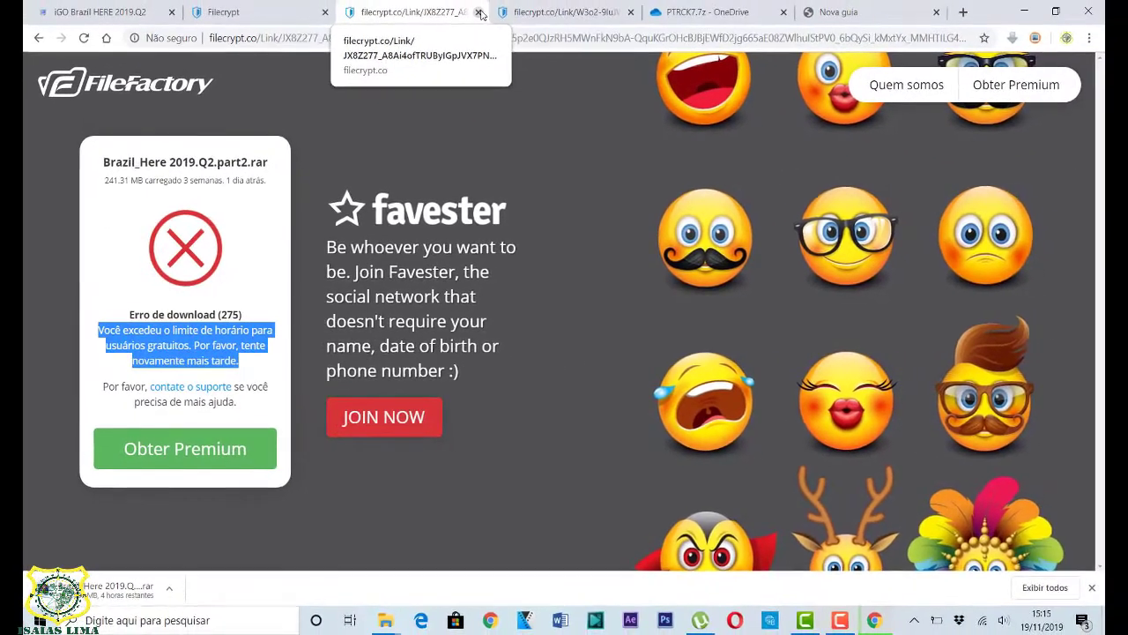
Close the FileFactory, Filecrypt, OneDrive and magnet-link tabs, keeping only the forum thread open
{"action": "left_click", "coordinate": [479, 12]}
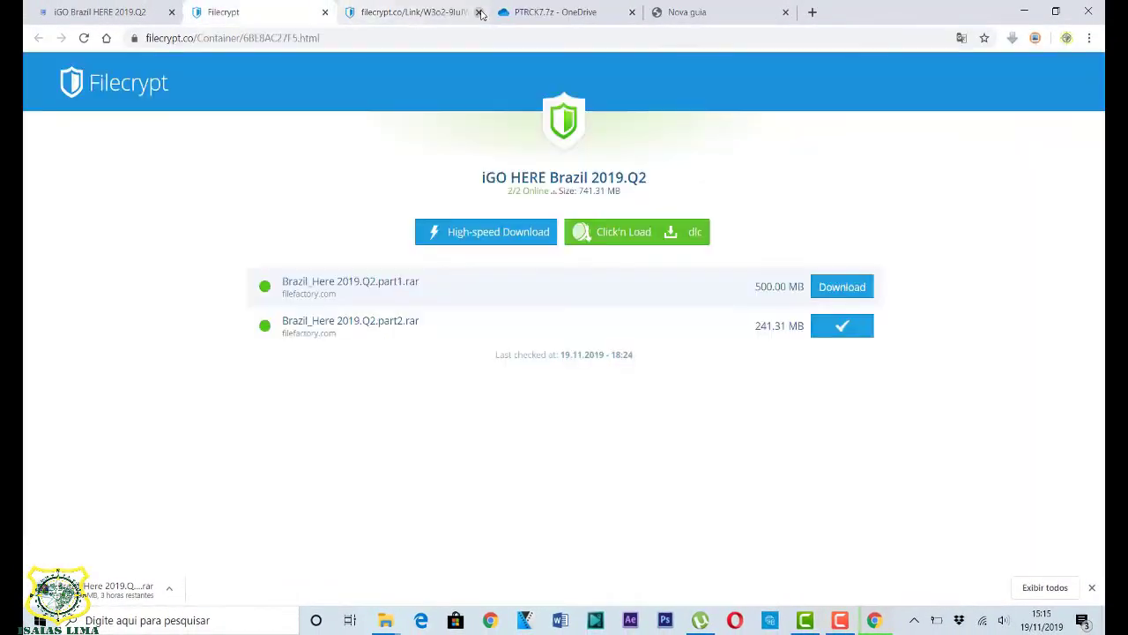
{"action": "left_click", "coordinate": [324, 12]}
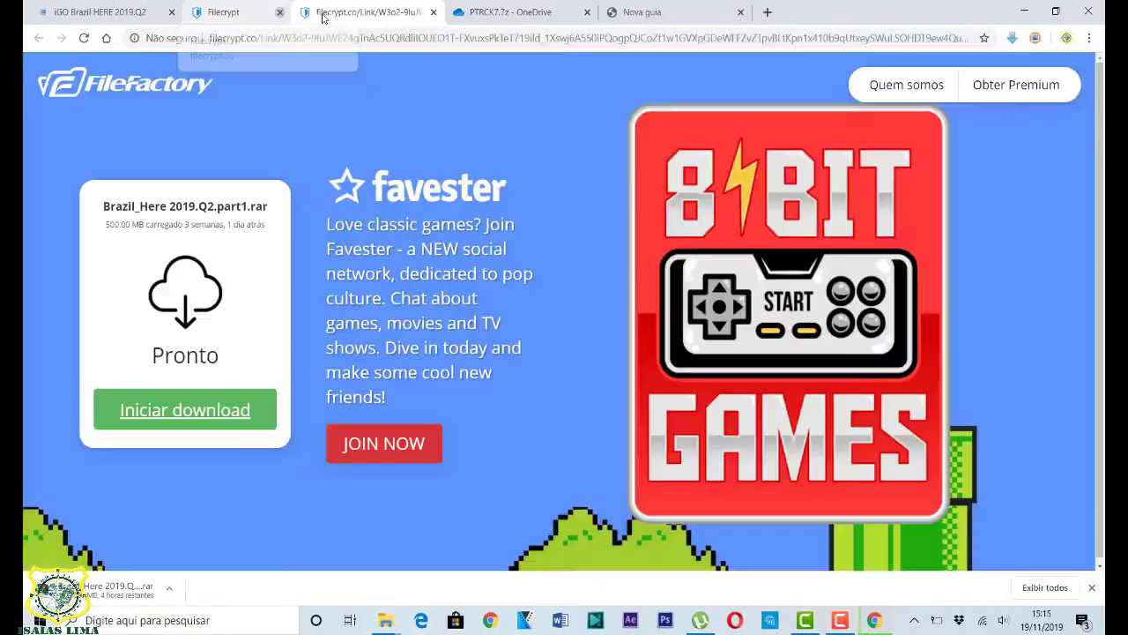
{"action": "left_click", "coordinate": [325, 12]}
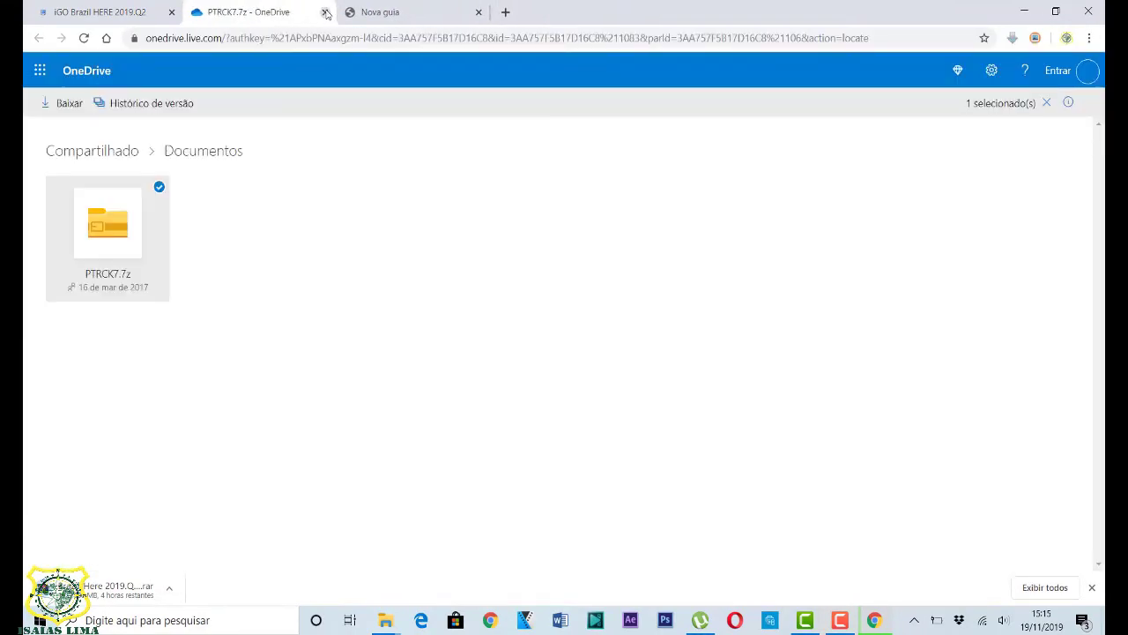
{"action": "left_click", "coordinate": [325, 12]}
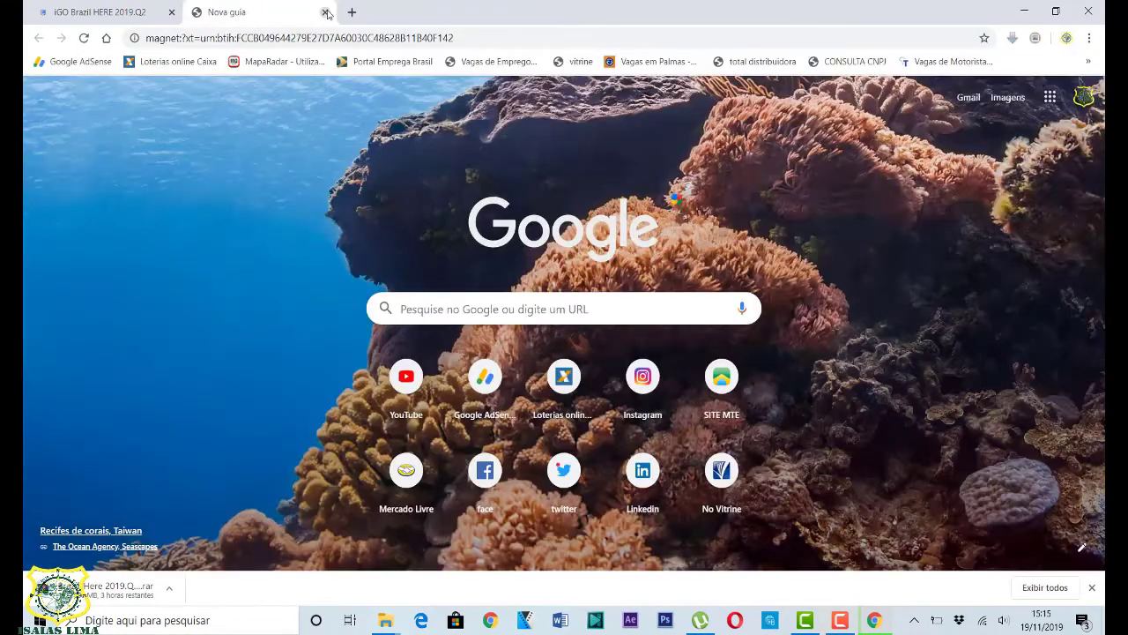
{"action": "left_click", "coordinate": [325, 13]}
Return from the iGO Brazil HERE 2019.Q2 thread to the iGO topic list and open the Mapa Brasil Tomtom 2019.06 topic
{"action": "left_click", "coordinate": [463, 345]}
{"action": "scroll", "coordinate": [465, 344], "scroll_direction": "up", "scroll_amount": 3}
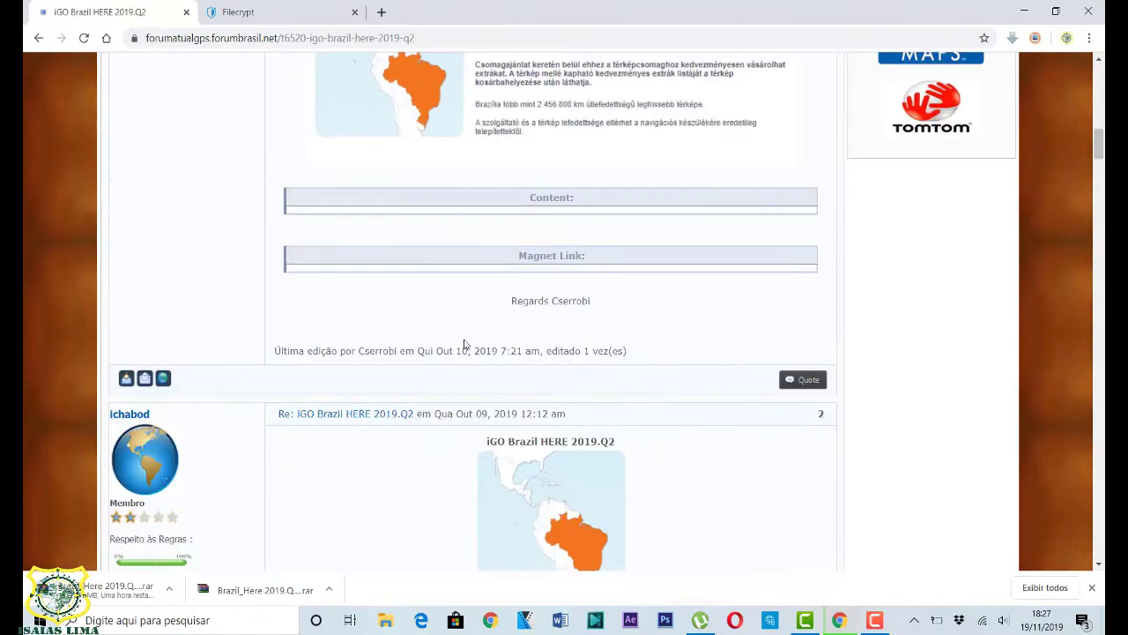
{"action": "scroll", "coordinate": [465, 344], "scroll_direction": "up", "scroll_amount": 10}
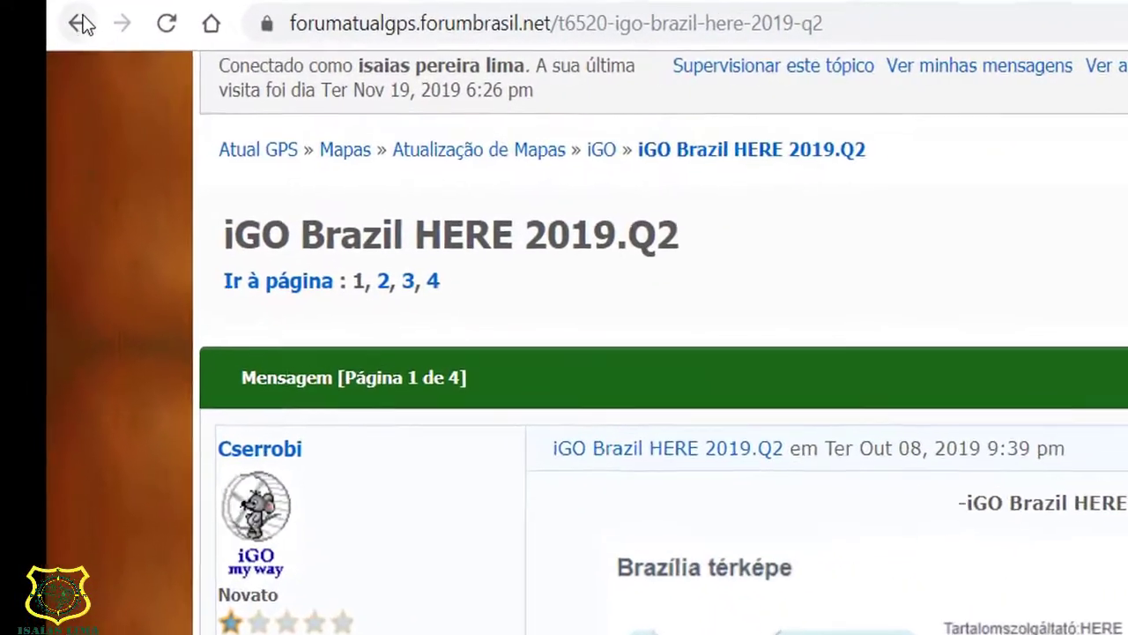
{"action": "left_click", "coordinate": [81, 25]}
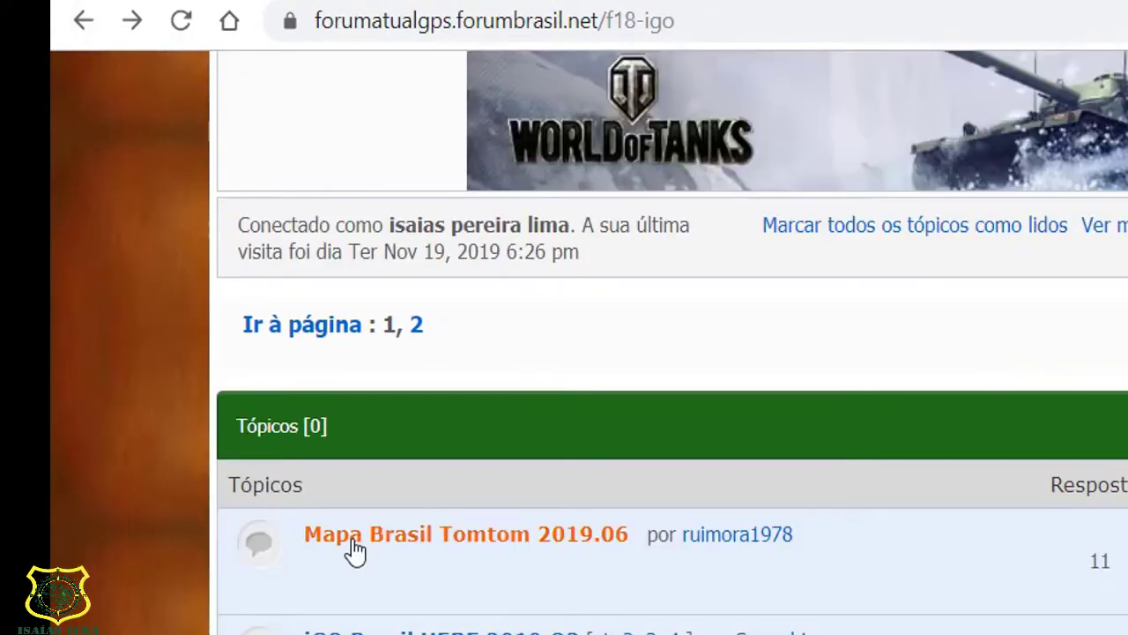
{"action": "left_click", "coordinate": [524, 544]}
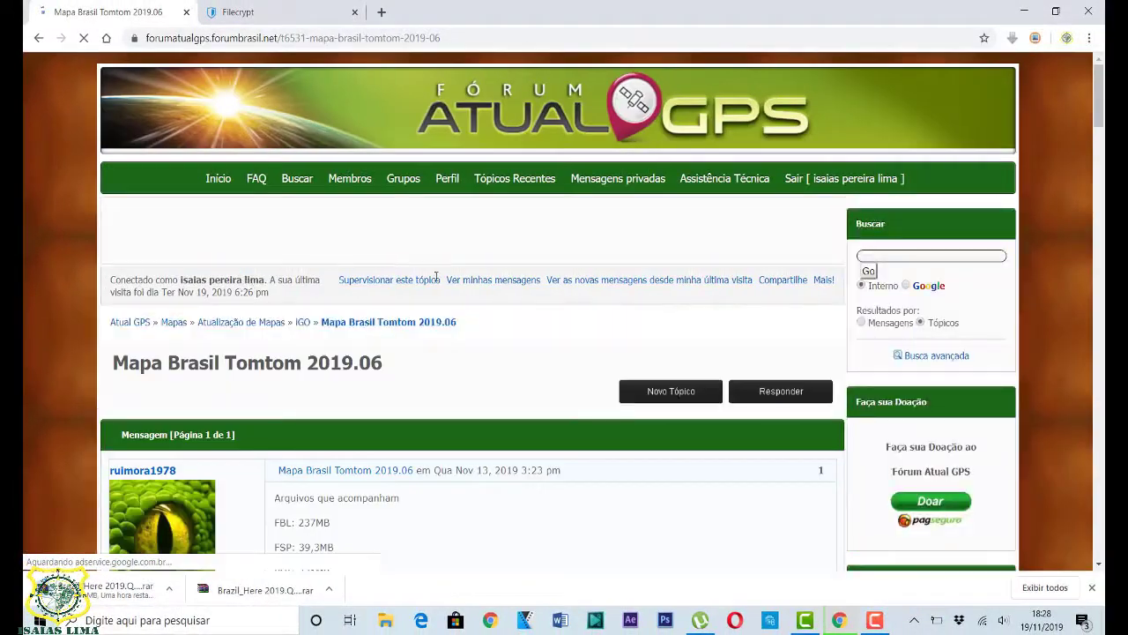
Review the list of accompanying files and the license in the first post of the Tomtom topic
{"action": "scroll", "coordinate": [511, 307], "scroll_direction": "down", "scroll_amount": 3}
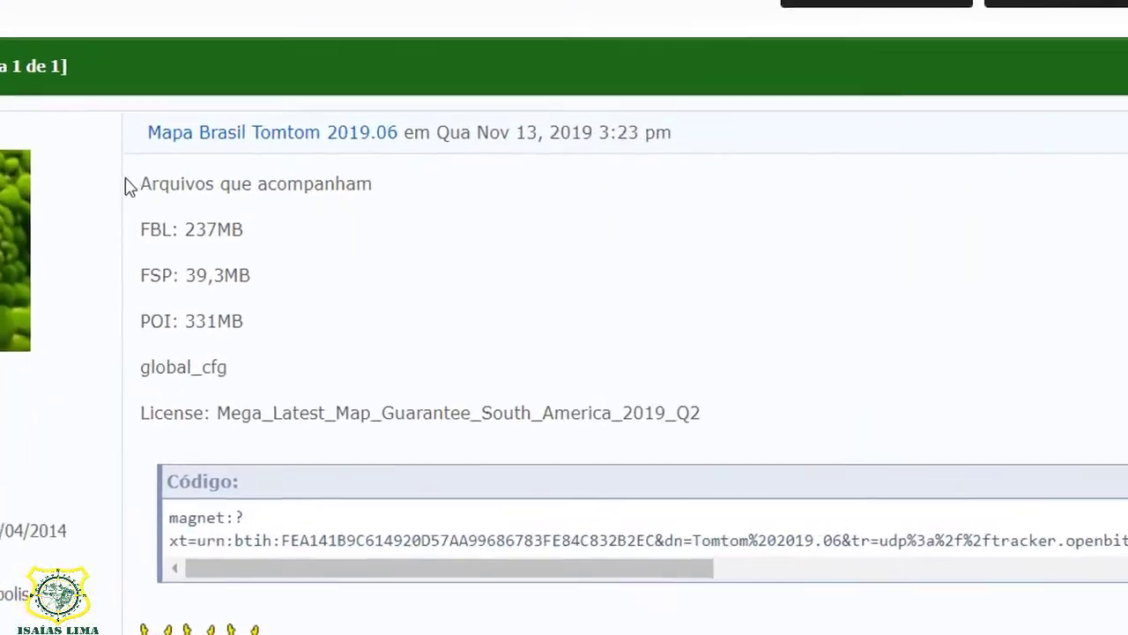
{"action": "left_click_drag", "start_coordinate": [129, 185], "coordinate": [343, 201]}
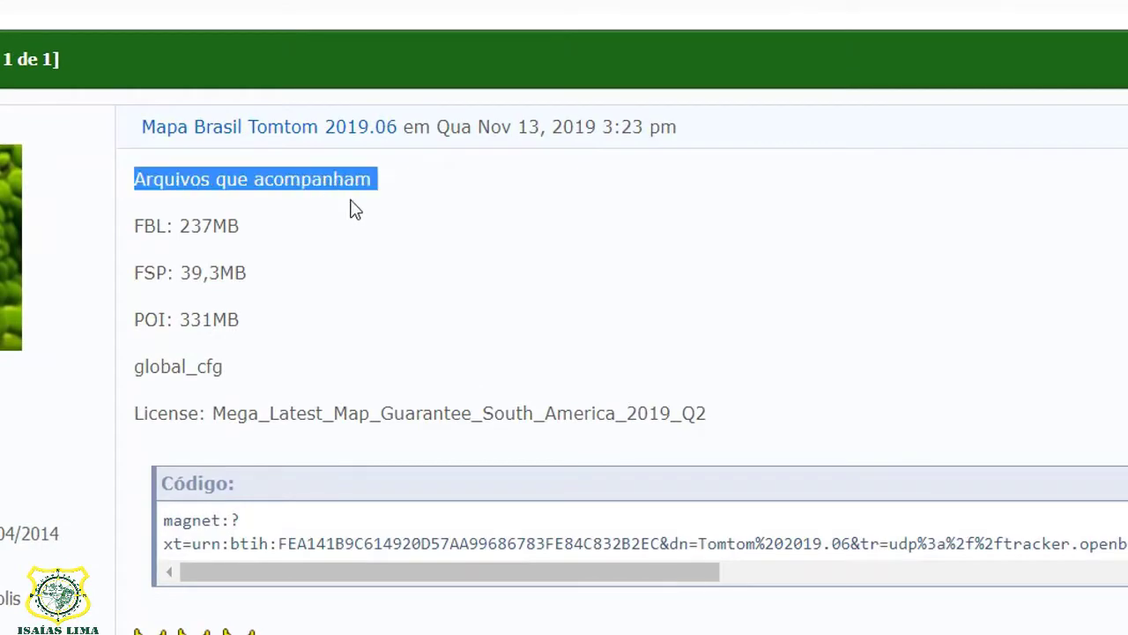
{"action": "scroll", "coordinate": [451, 187], "scroll_direction": "down", "scroll_amount": 3}
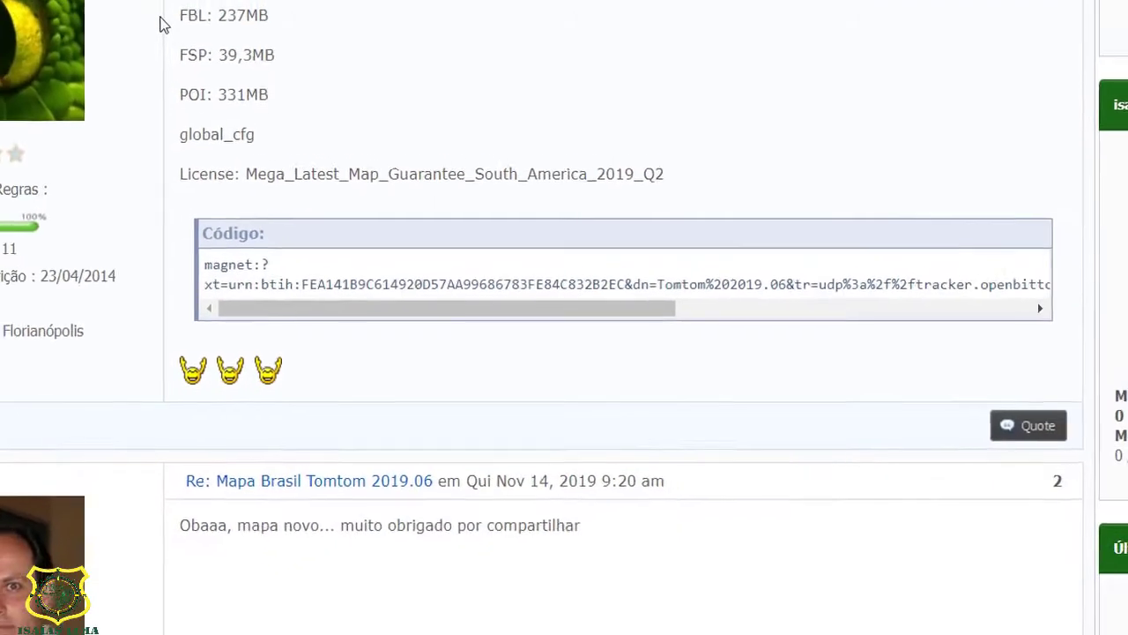
{"action": "left_click_drag", "start_coordinate": [168, 16], "coordinate": [296, 149]}
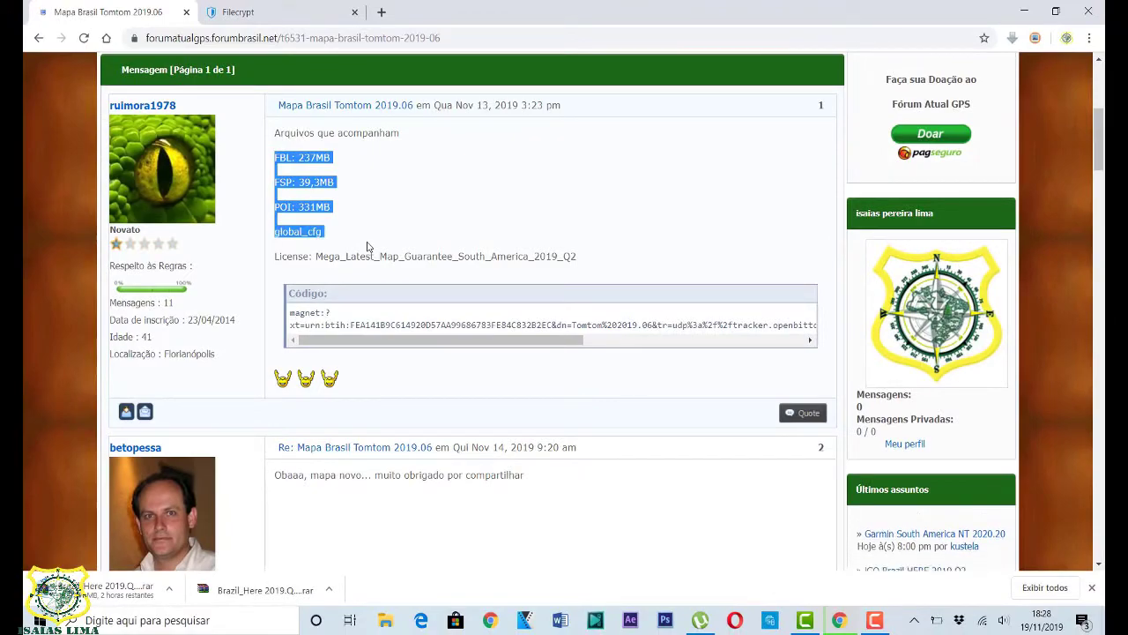
{"action": "left_click_drag", "start_coordinate": [413, 249], "coordinate": [583, 204]}
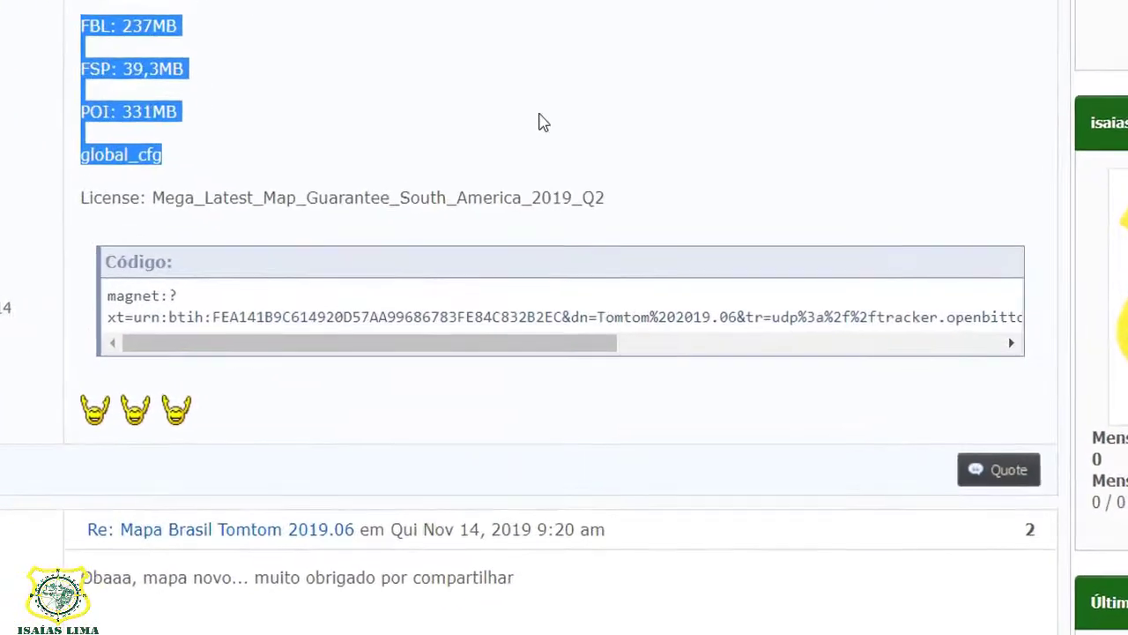
{"action": "left_click", "coordinate": [610, 253]}
{"action": "scroll", "coordinate": [674, 319], "scroll_direction": "down", "scroll_amount": 3}
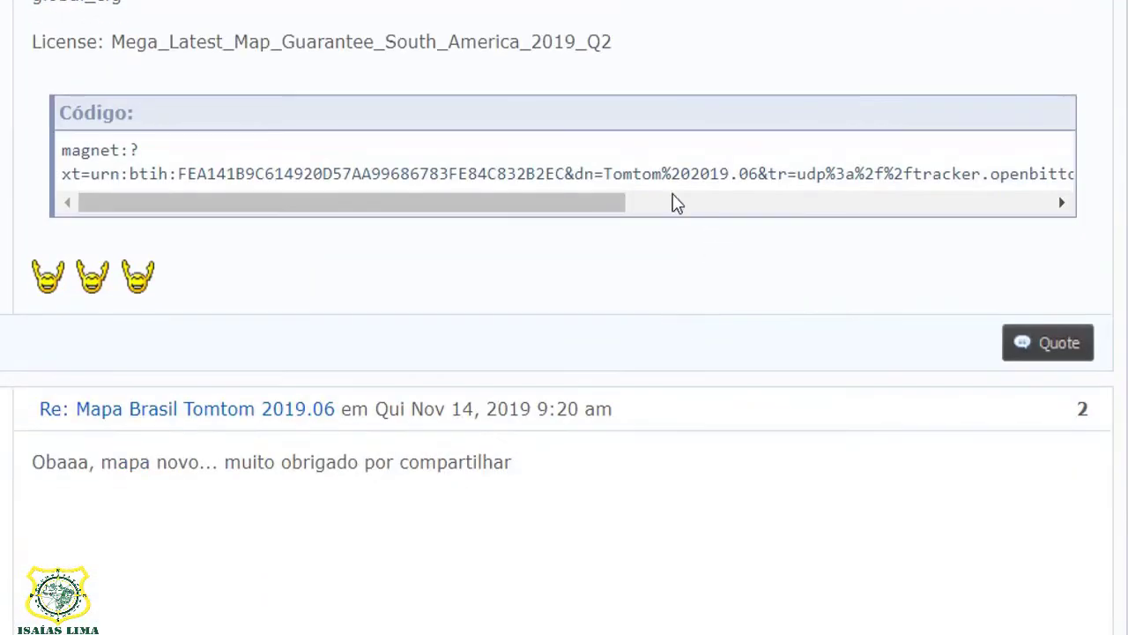
Open the post's Tomtom 2019.06 magnet link in µTorrent through a new browser tab, declining to load its trackers, and close µTorrent
{"action": "triple_click", "coordinate": [140, 173]}
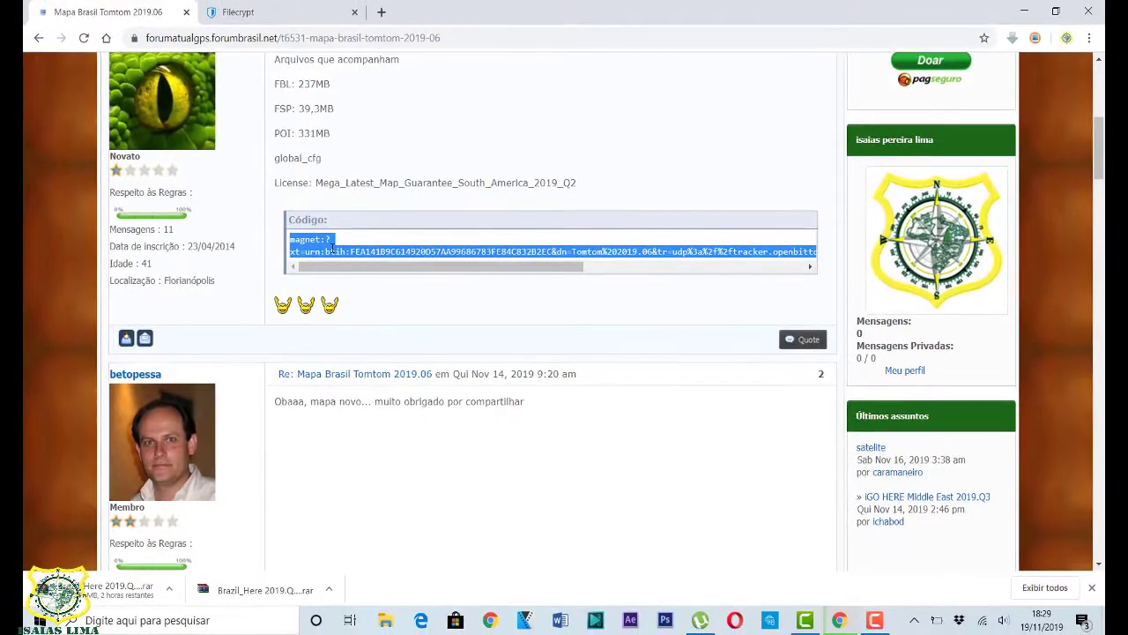
{"action": "left_click", "coordinate": [382, 12]}
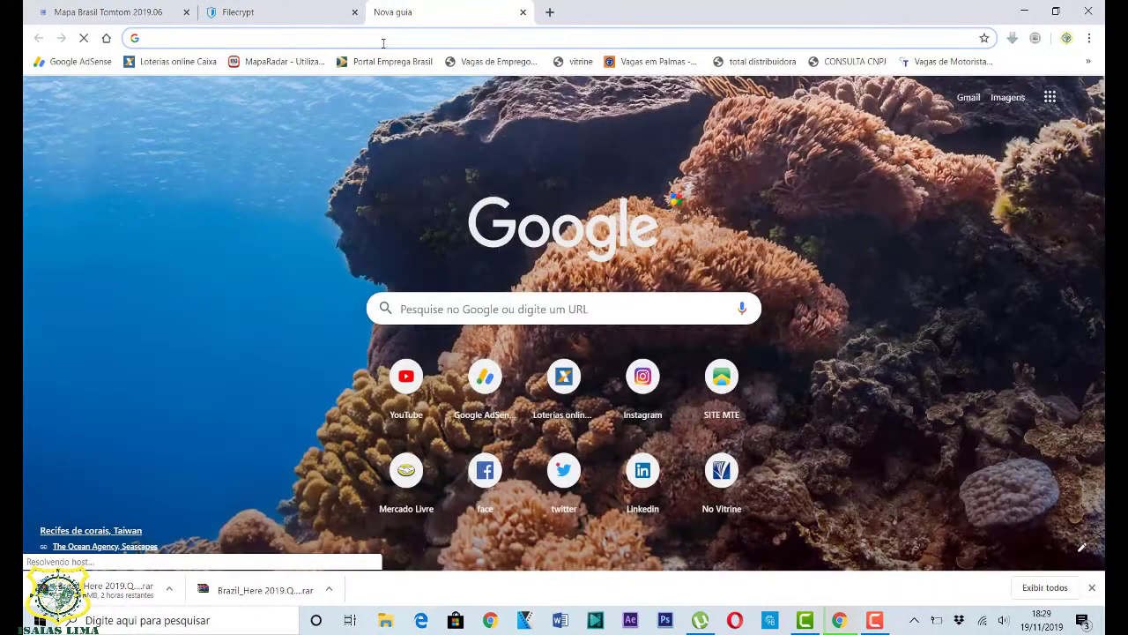
{"action": "key", "text": "ctrl+v"}
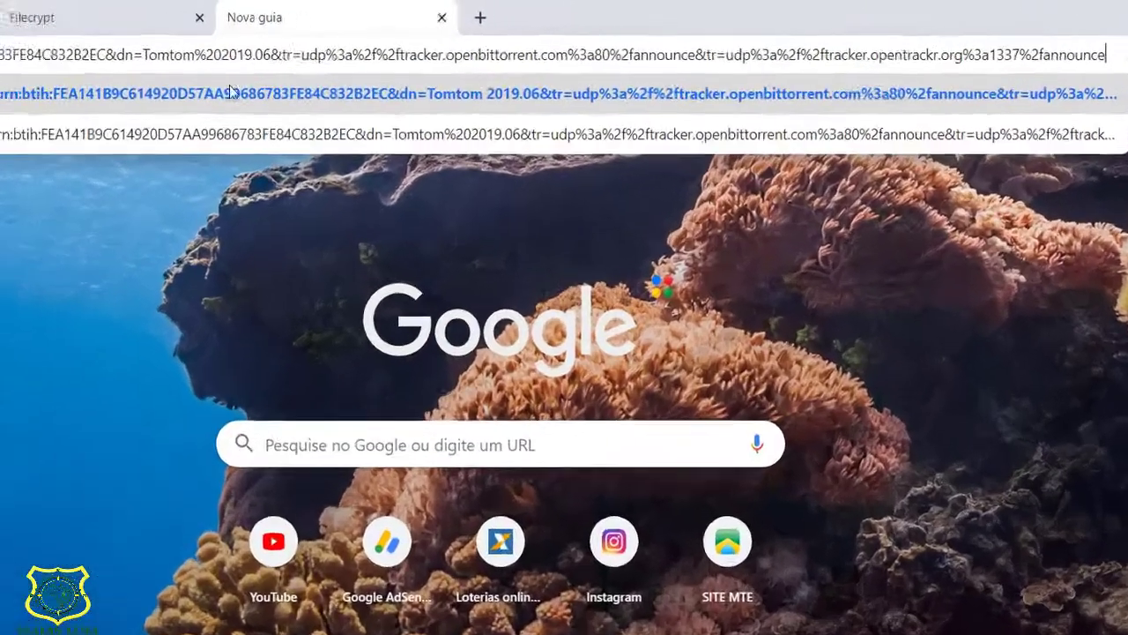
{"action": "key", "text": "Return"}
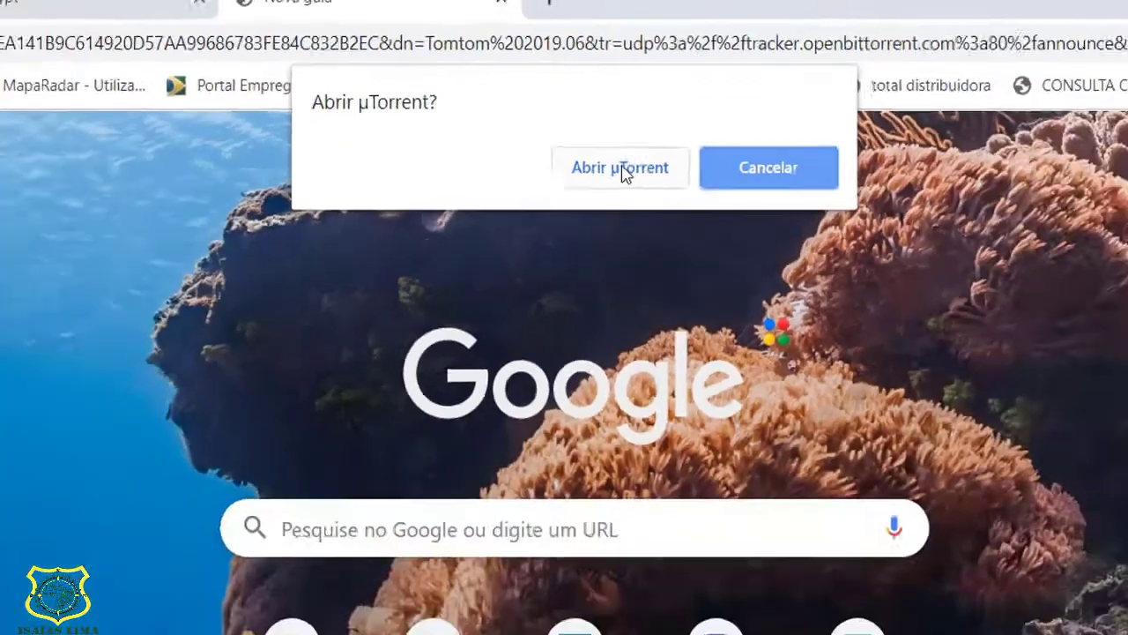
{"action": "left_click", "coordinate": [674, 272]}
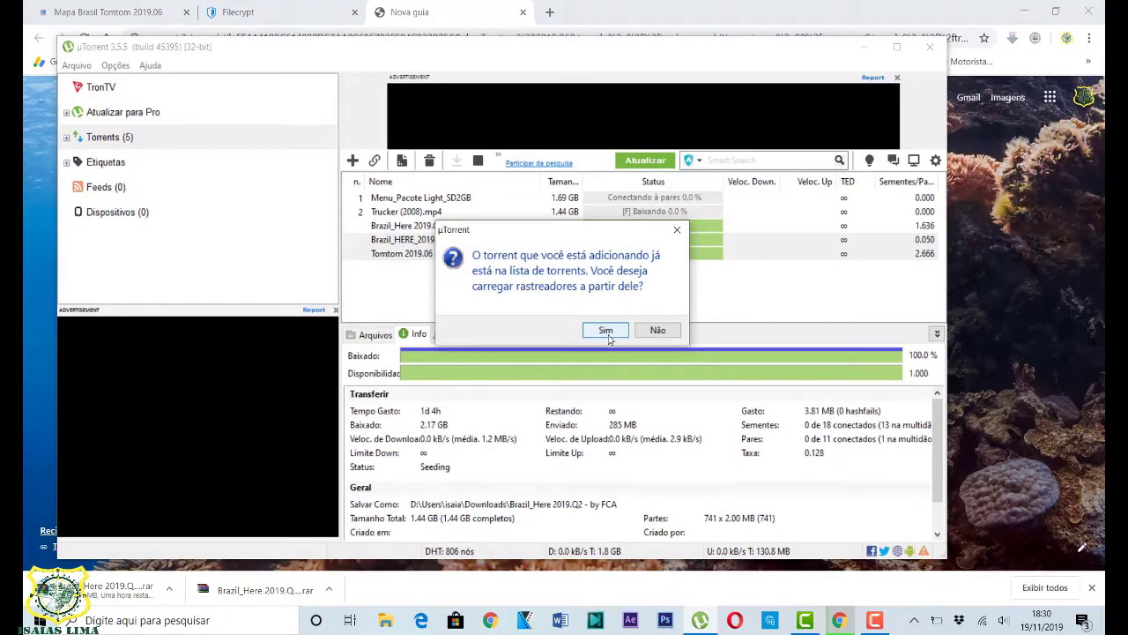
{"action": "left_click", "coordinate": [658, 331]}
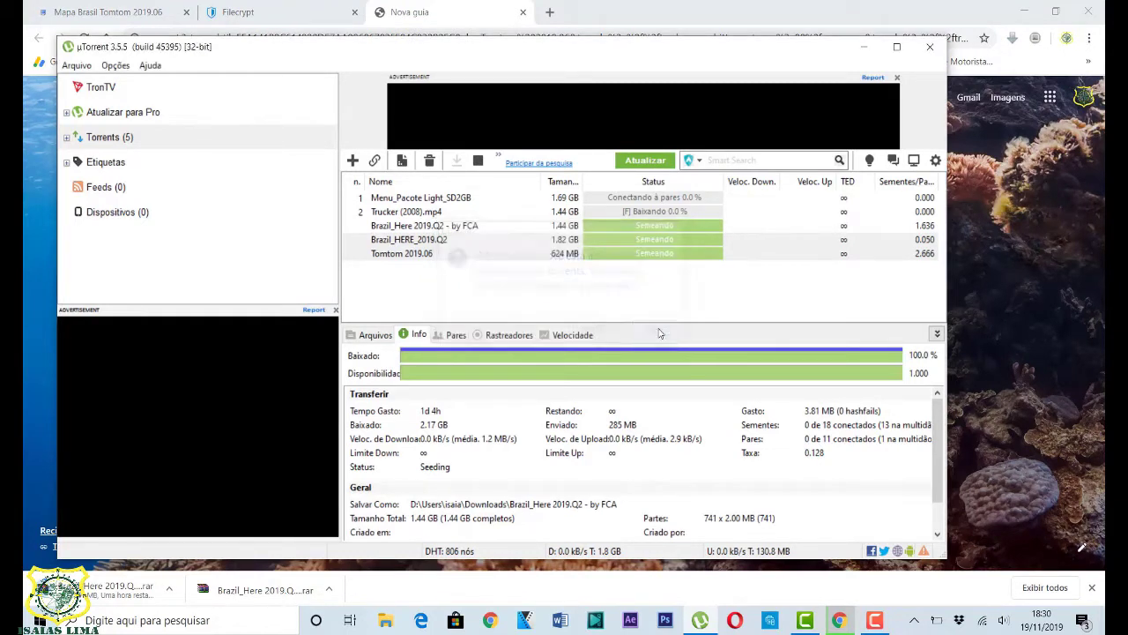
{"action": "left_click", "coordinate": [925, 49]}
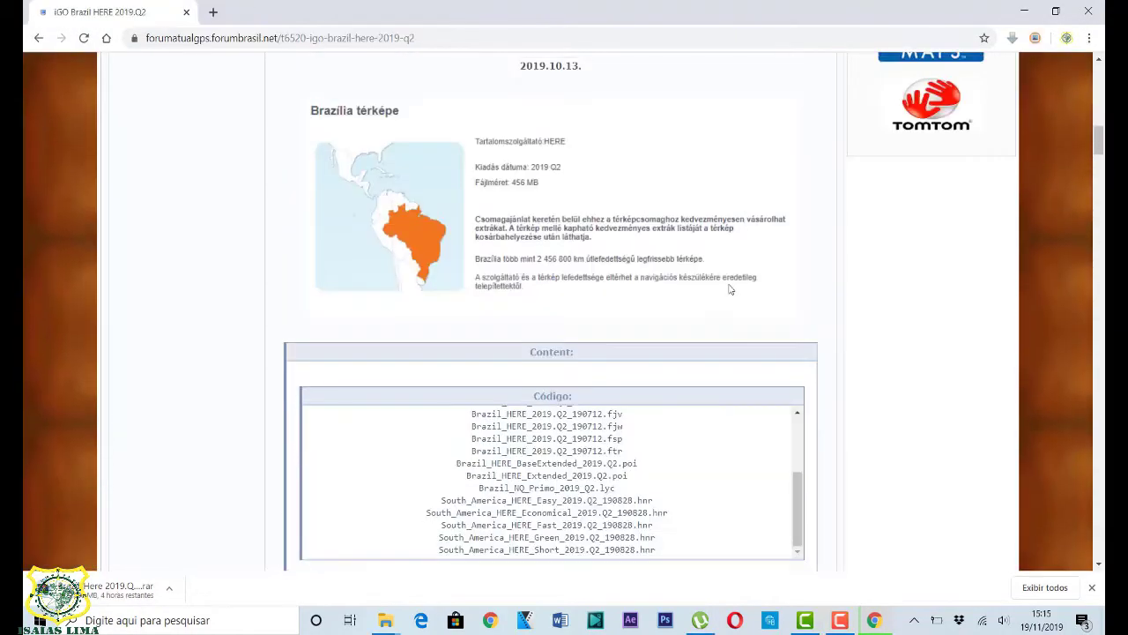
Go to the forum's home page and look over the GPS navigator, map update, and alerts and radars sections
{"action": "scroll", "coordinate": [730, 290], "scroll_direction": "up", "scroll_amount": 3}
{"action": "scroll", "coordinate": [731, 290], "scroll_direction": "up", "scroll_amount": 10}
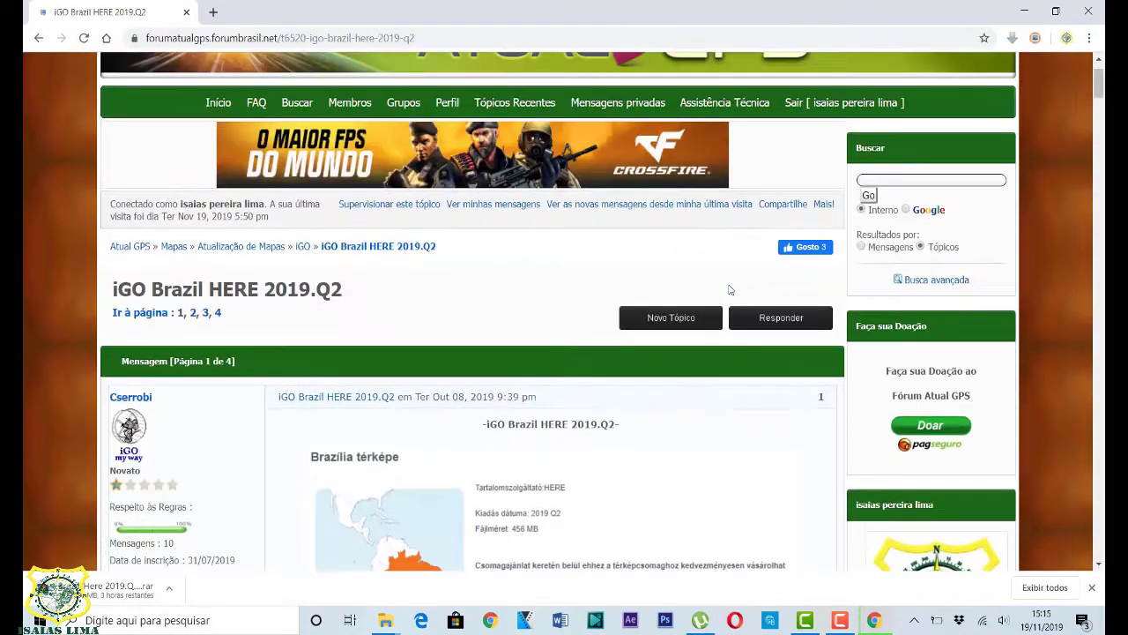
{"action": "left_click", "coordinate": [218, 103]}
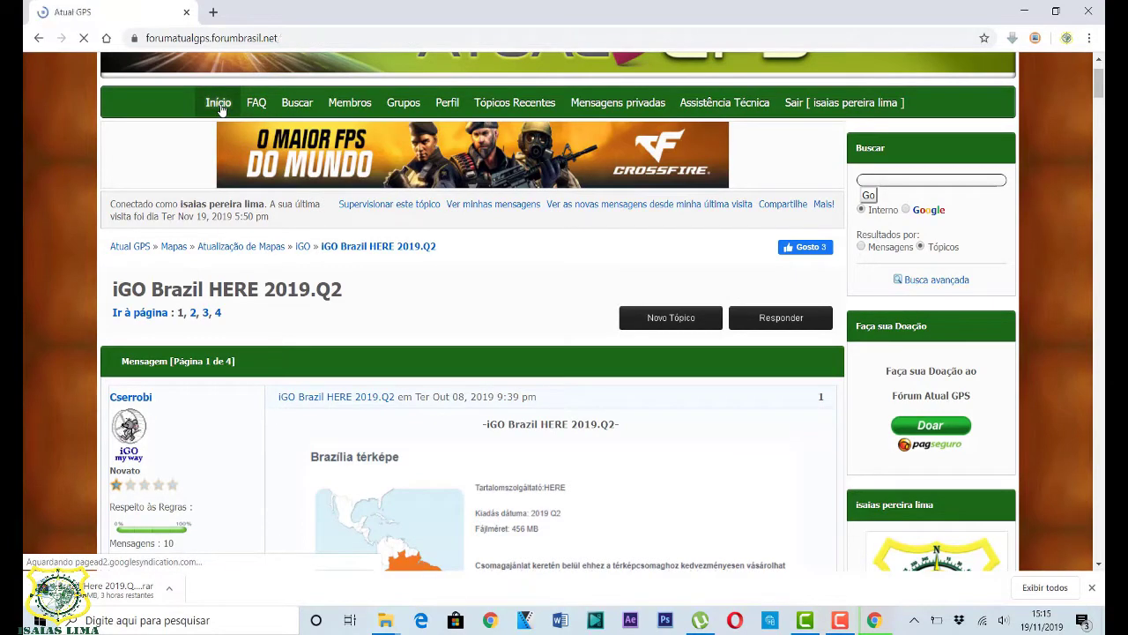
{"action": "scroll", "coordinate": [155, 205], "scroll_direction": "down", "scroll_amount": 3}
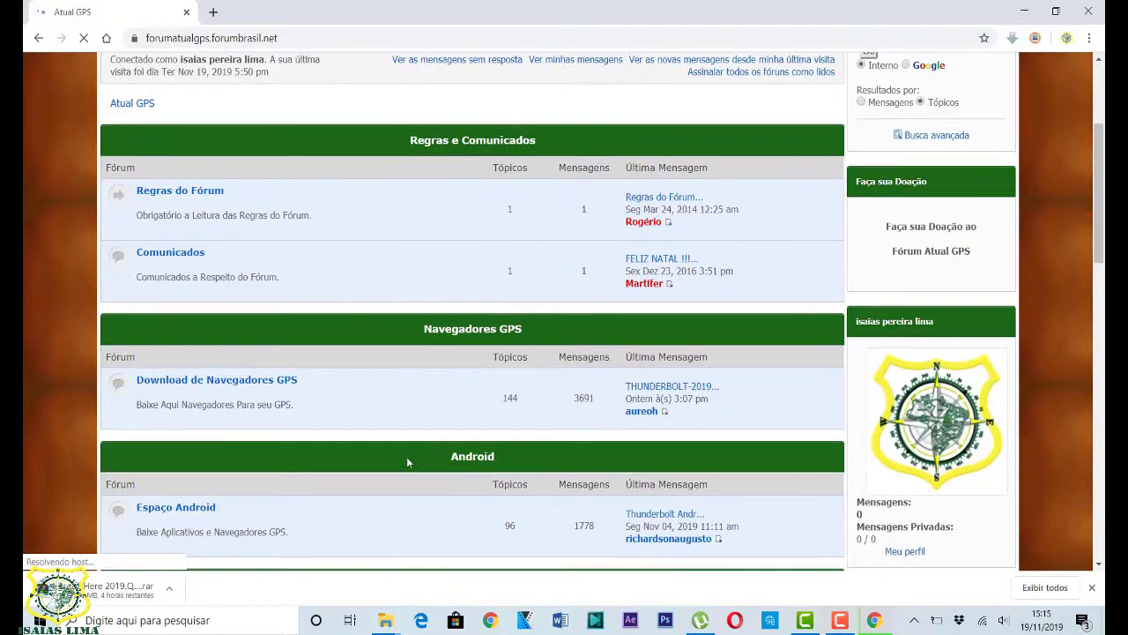
{"action": "scroll", "coordinate": [155, 205], "scroll_direction": "down", "scroll_amount": 2}
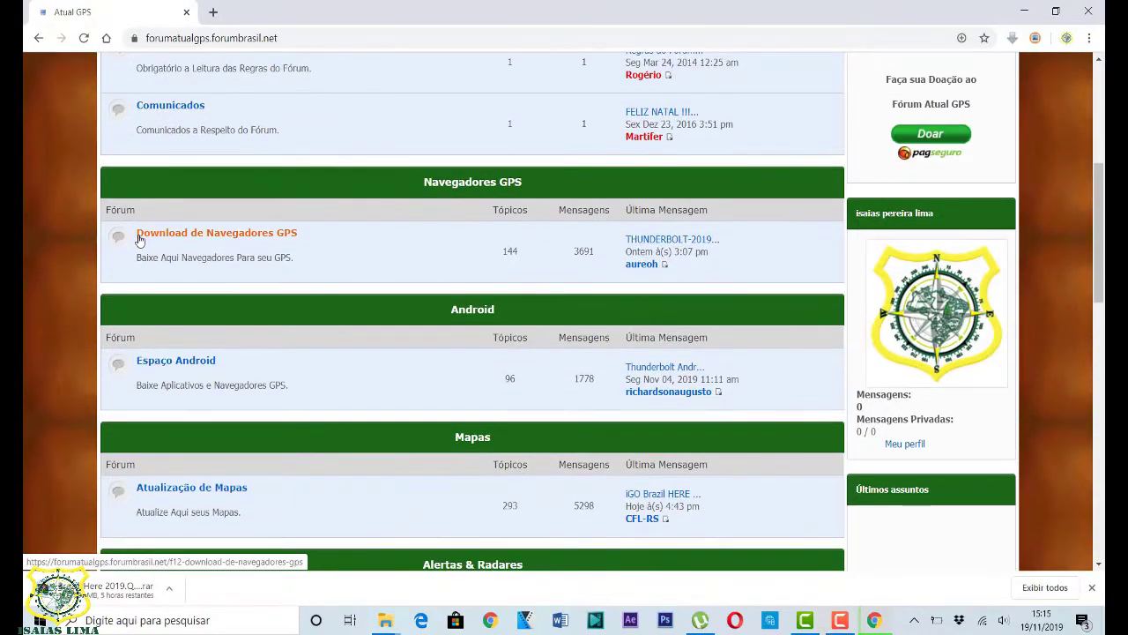
{"action": "scroll", "coordinate": [454, 294], "scroll_direction": "down", "scroll_amount": 3}
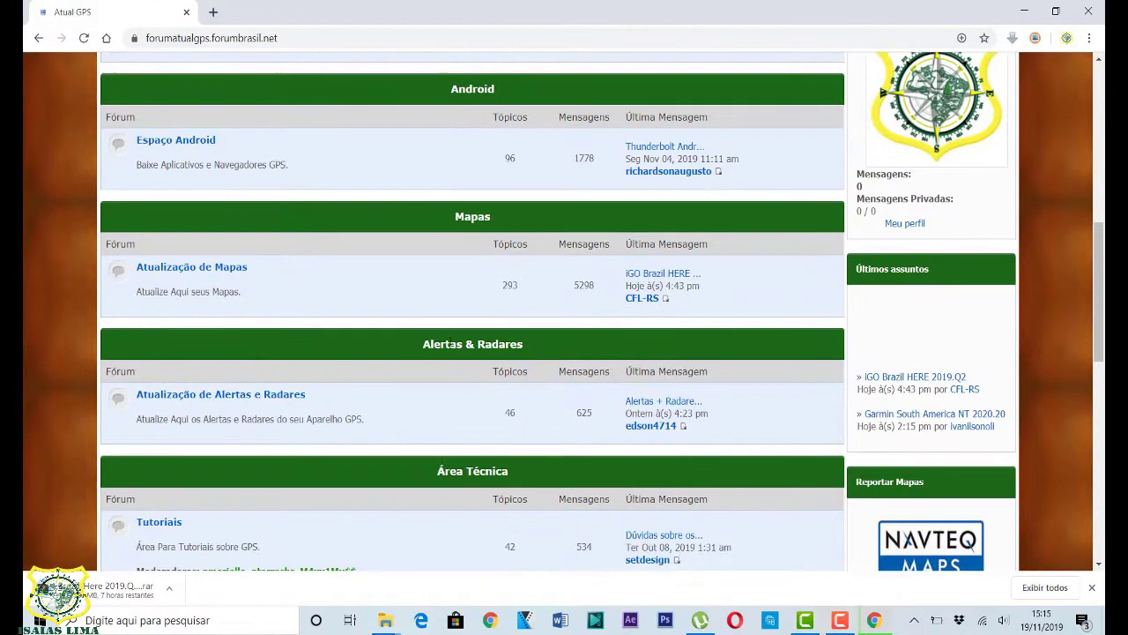
{"action": "left_click_drag", "start_coordinate": [250, 268], "coordinate": [145, 271]}
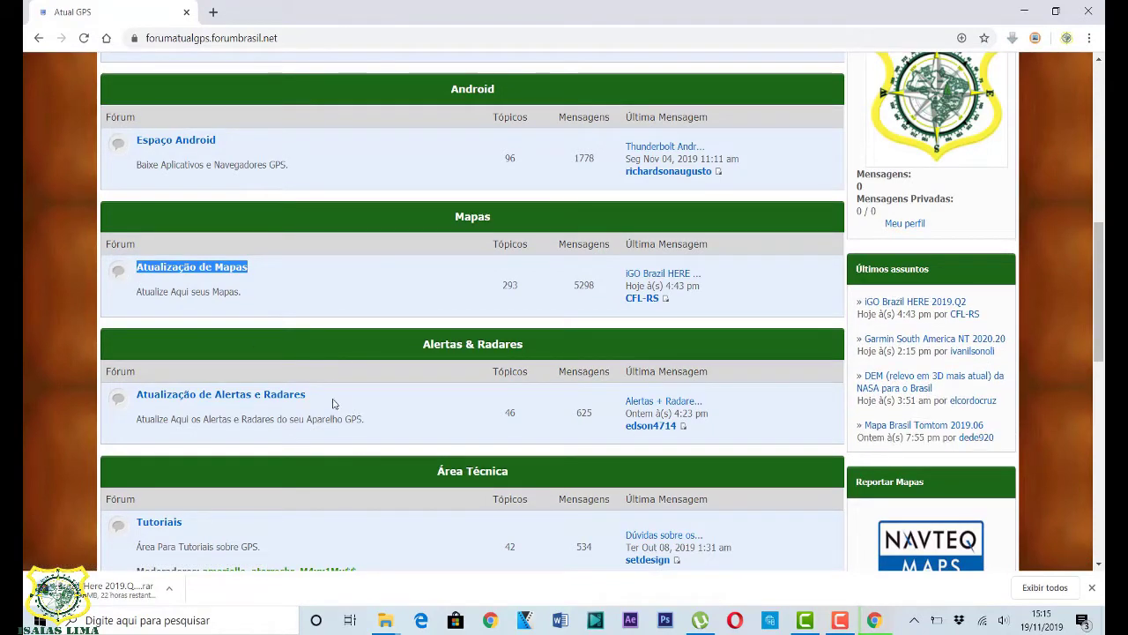
{"action": "left_click_drag", "start_coordinate": [330, 400], "coordinate": [179, 398]}
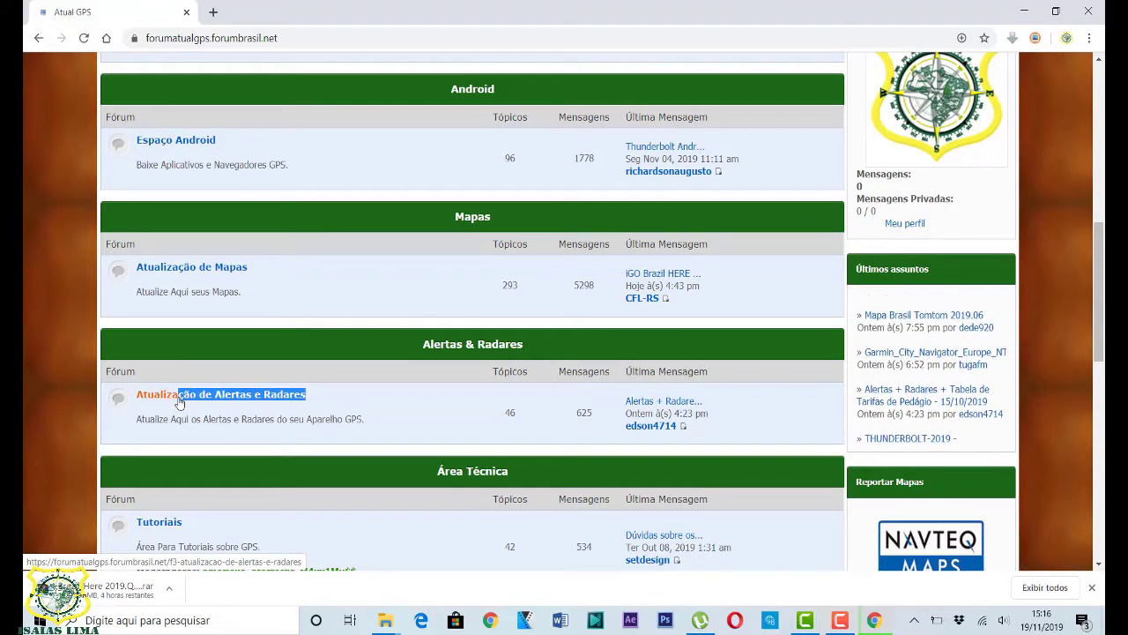
Open the bookmarked MapaRadar website in a new browser tab
{"action": "left_click", "coordinate": [214, 12]}
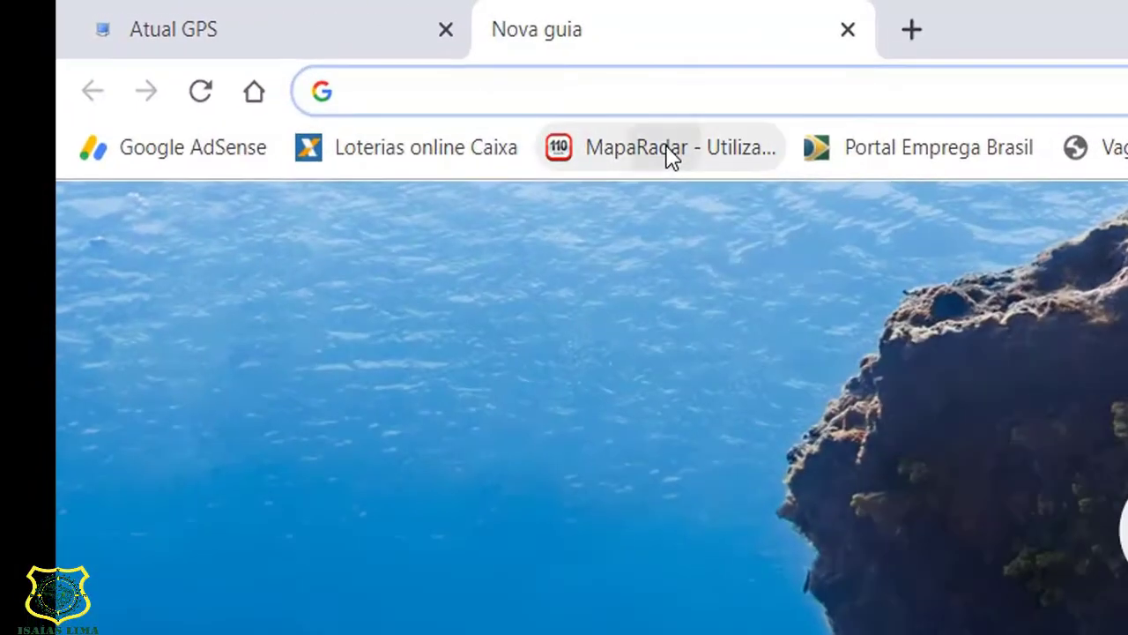
{"action": "left_click", "coordinate": [667, 150]}
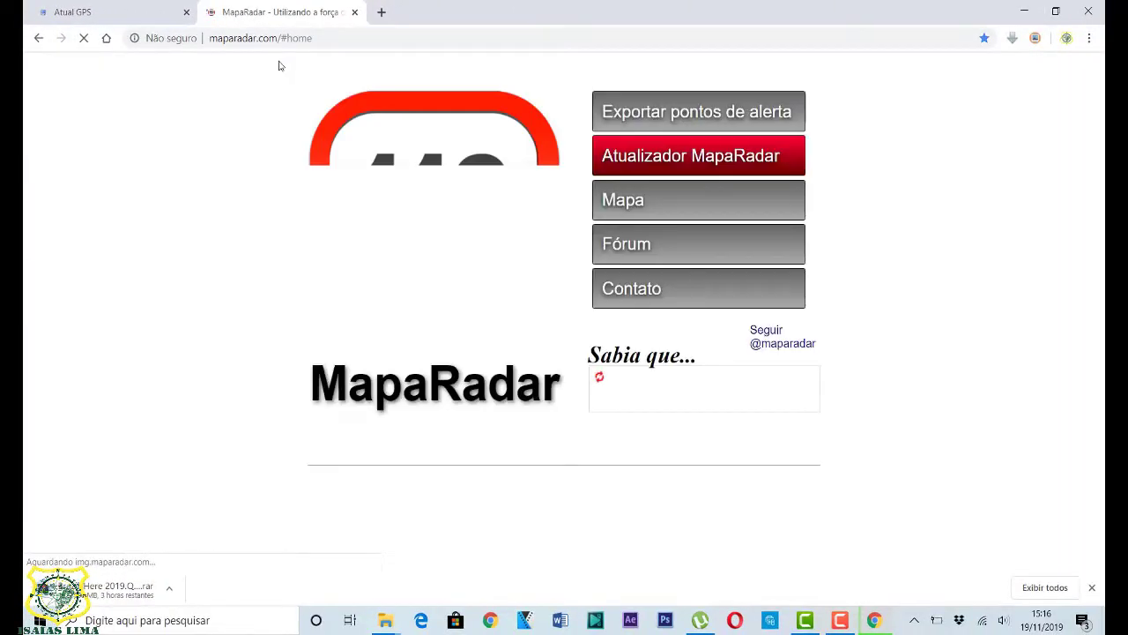
Export the alert points from MapaRadar in IGO Primo format with all point types and direction included, accepting the terms of use
{"action": "left_click", "coordinate": [699, 112]}
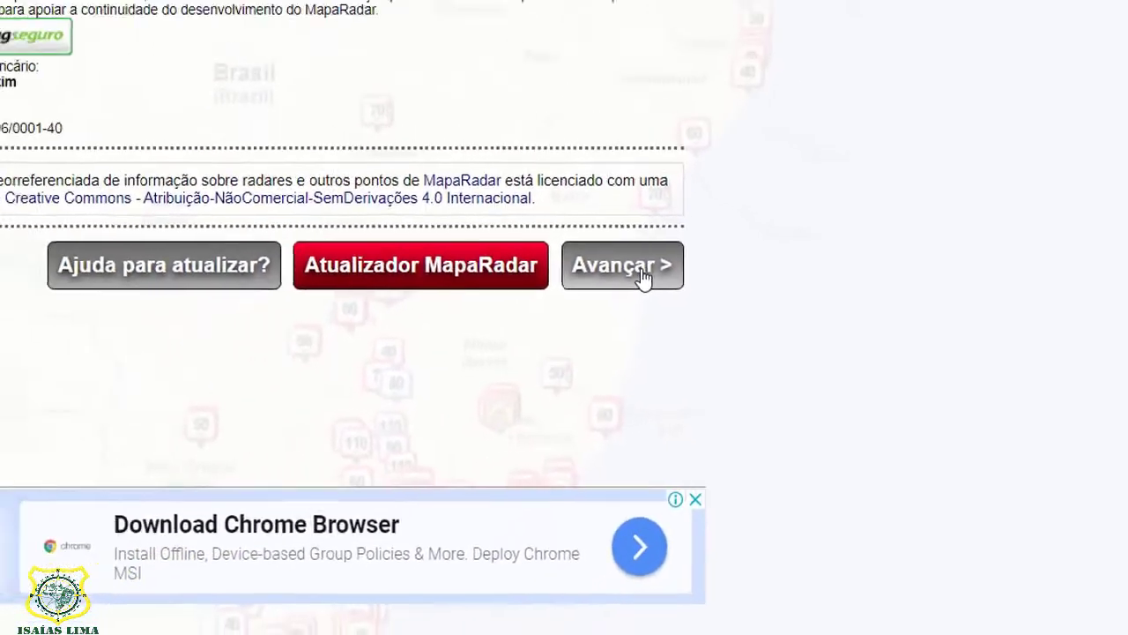
{"action": "left_click", "coordinate": [533, 216]}
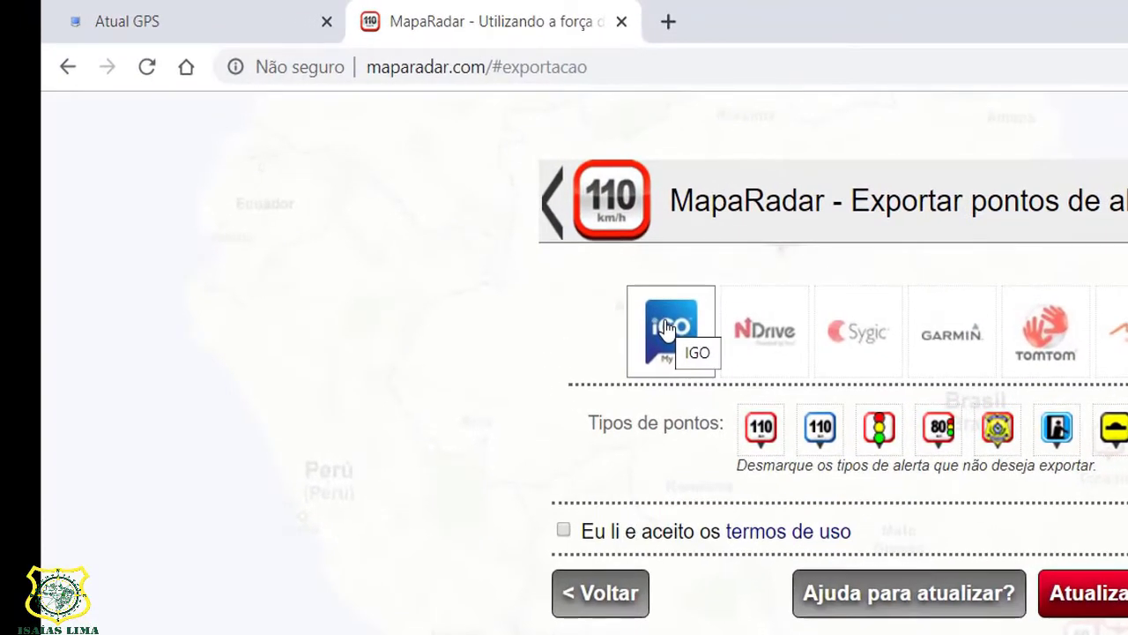
{"action": "left_click", "coordinate": [672, 333]}
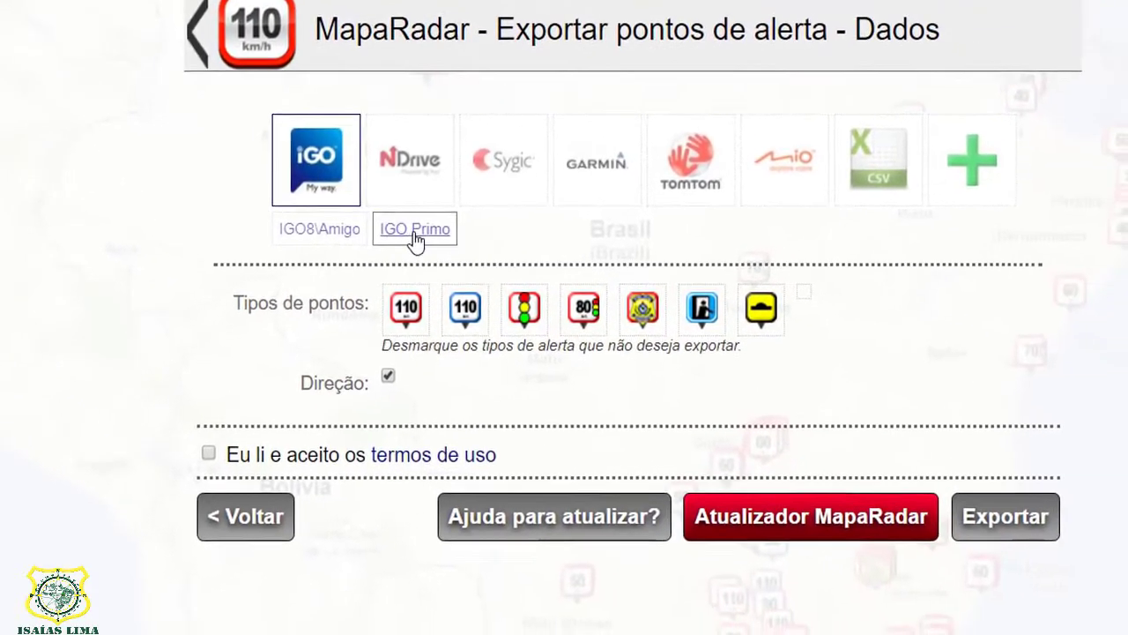
{"action": "left_click", "coordinate": [413, 228]}
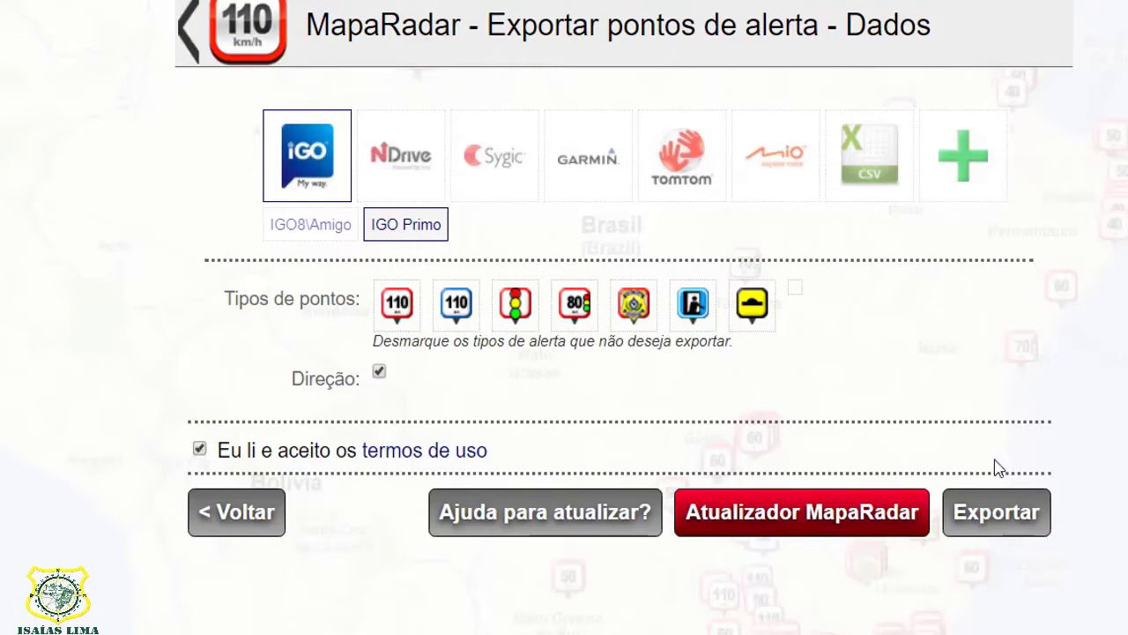
{"action": "left_click", "coordinate": [1018, 520]}
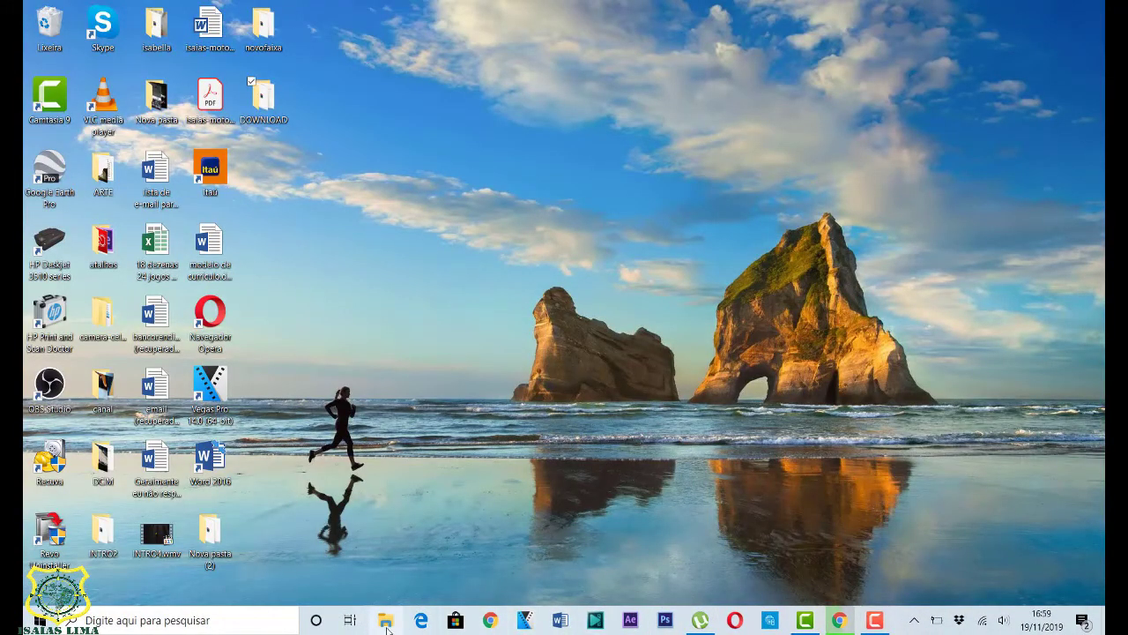
Locate PTRCK7.7z, the Brazil_Here 2019.Q2 zip, the Tomtom 2019.06 folder and maparadar.txt in the Downloads folder, and minimize its window
{"action": "left_click", "coordinate": [386, 620]}
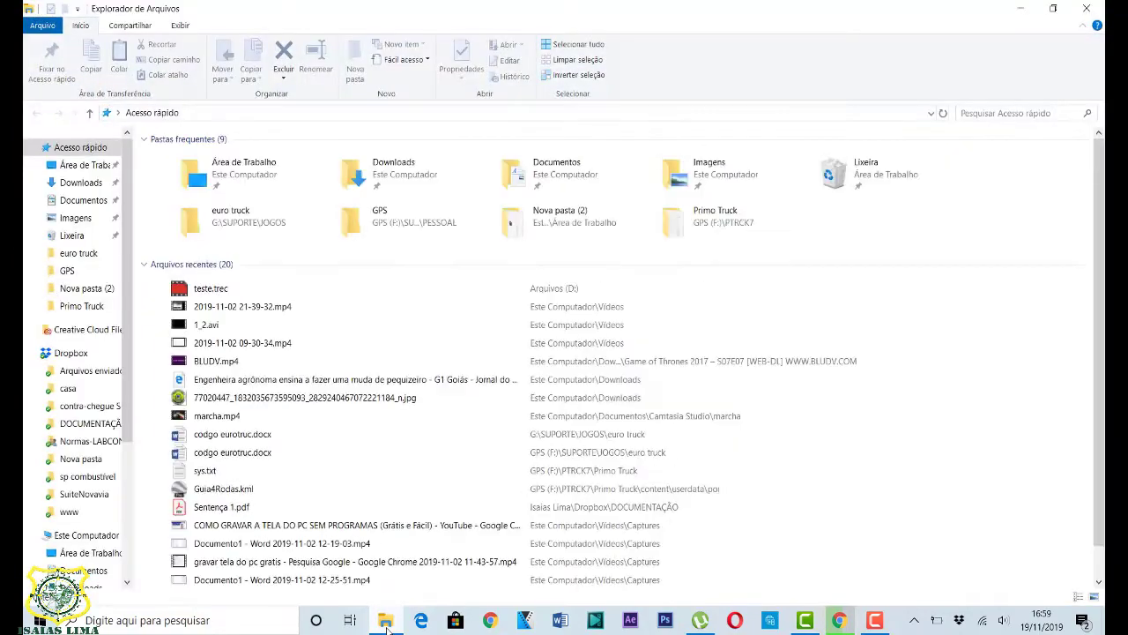
{"action": "left_click", "coordinate": [84, 182]}
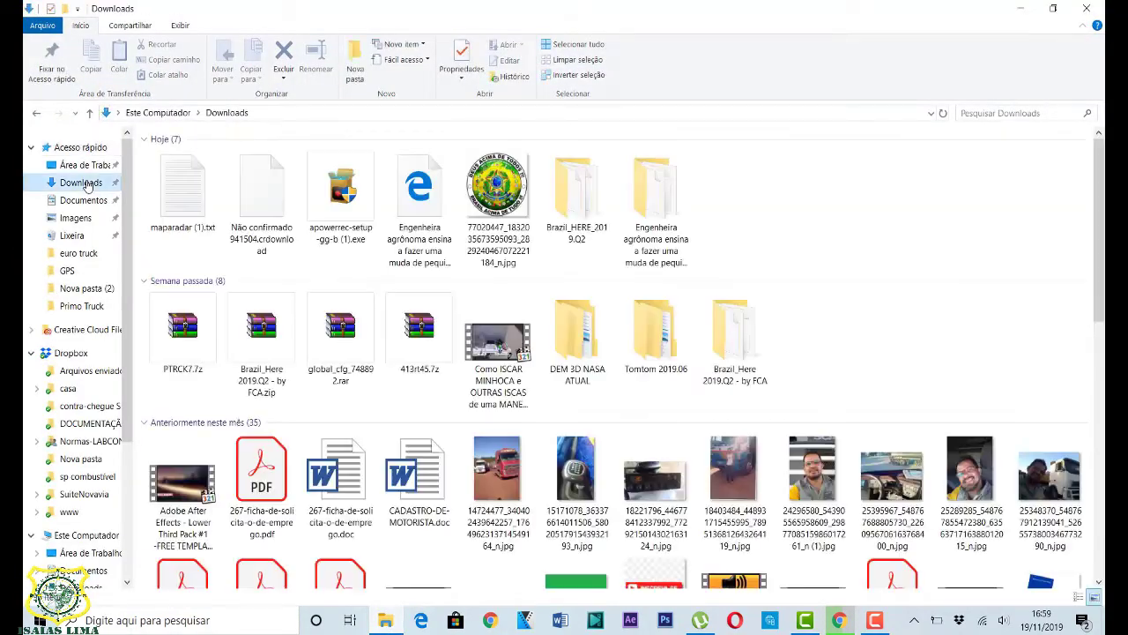
{"action": "left_click", "coordinate": [187, 345]}
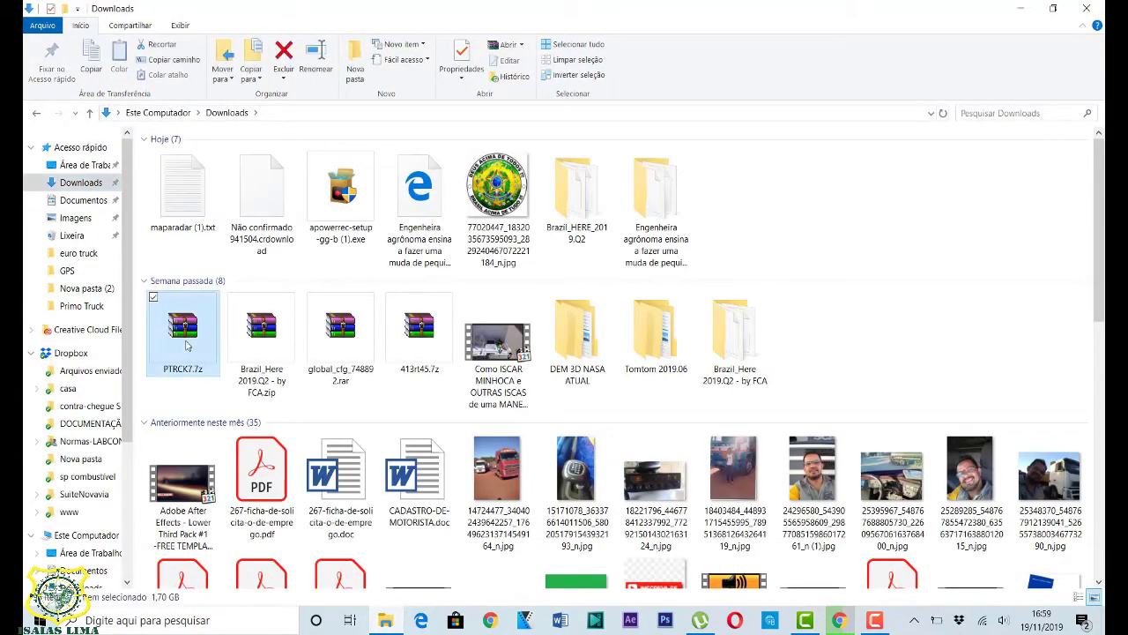
{"action": "left_click", "coordinate": [269, 358], "text": "ctrl"}
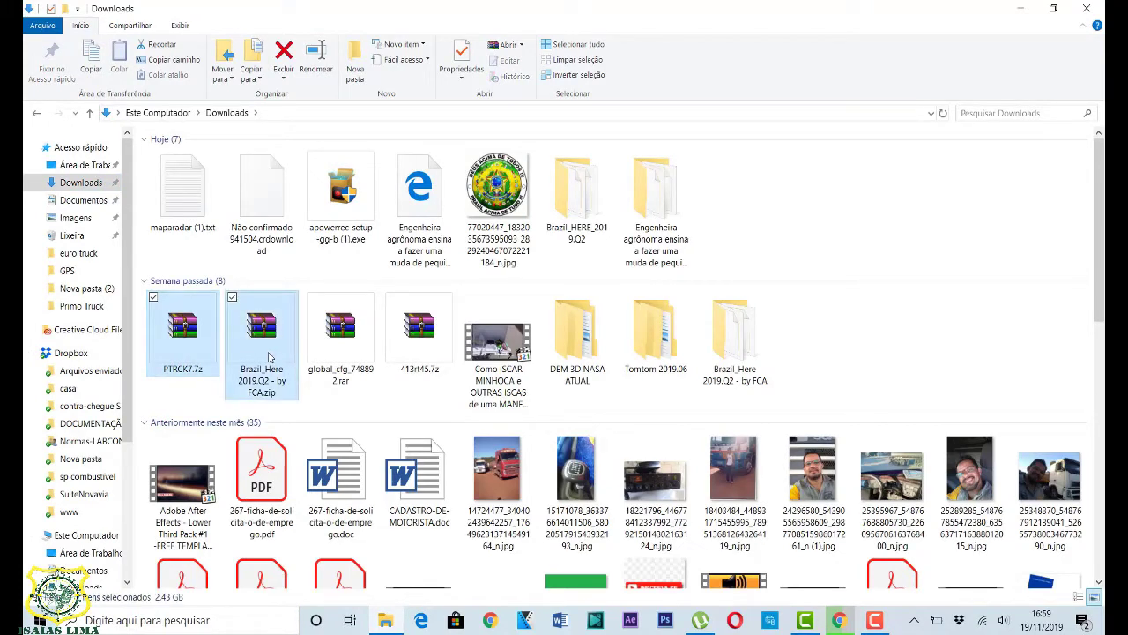
{"action": "left_click", "coordinate": [663, 353], "text": "ctrl"}
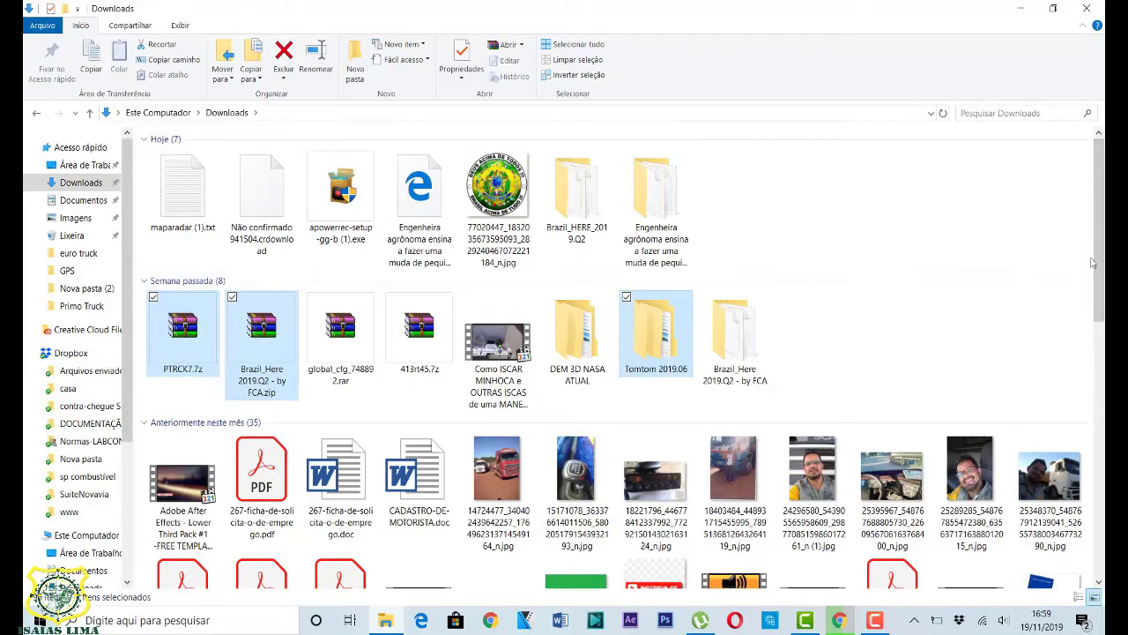
{"action": "left_click_drag", "start_coordinate": [1098, 256], "coordinate": [1102, 467]}
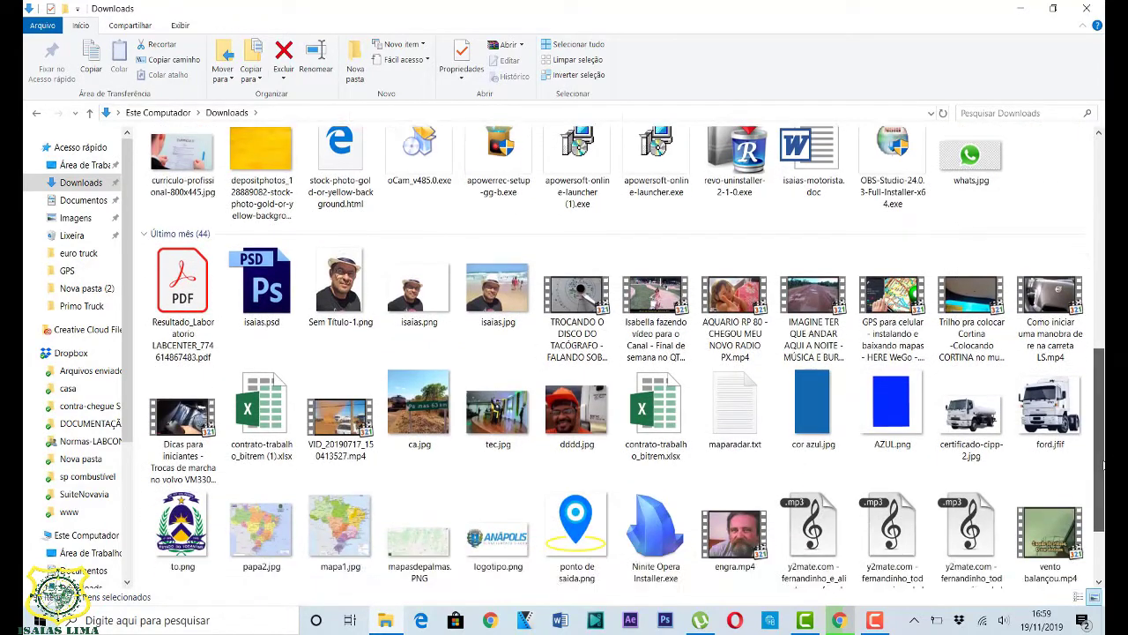
{"action": "left_click", "coordinate": [740, 421]}
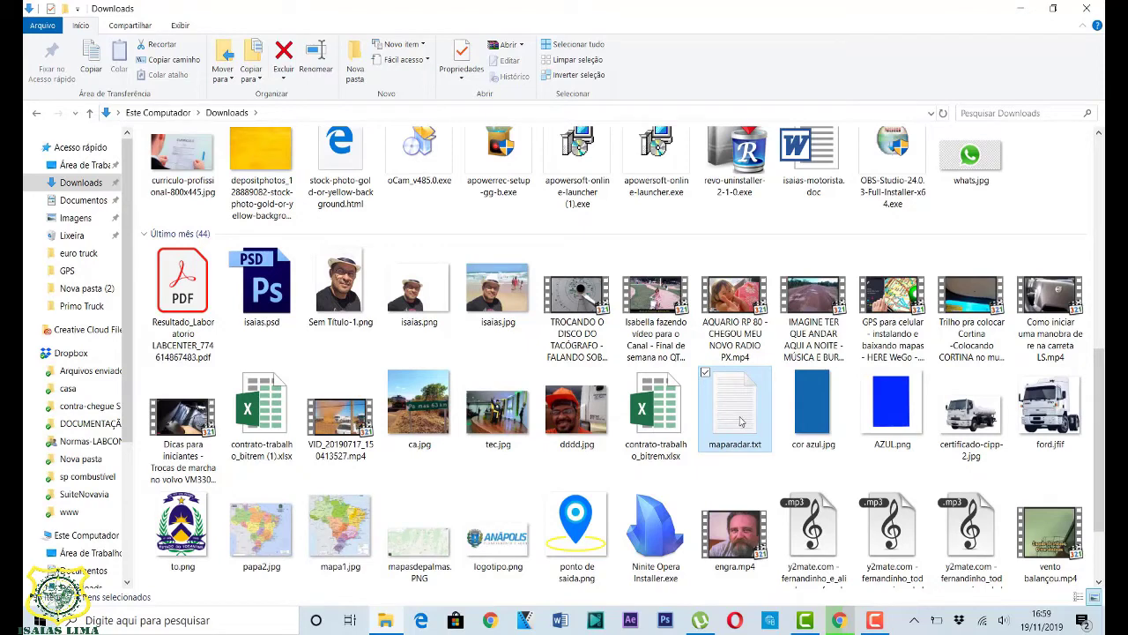
{"action": "left_click", "coordinate": [1022, 8]}
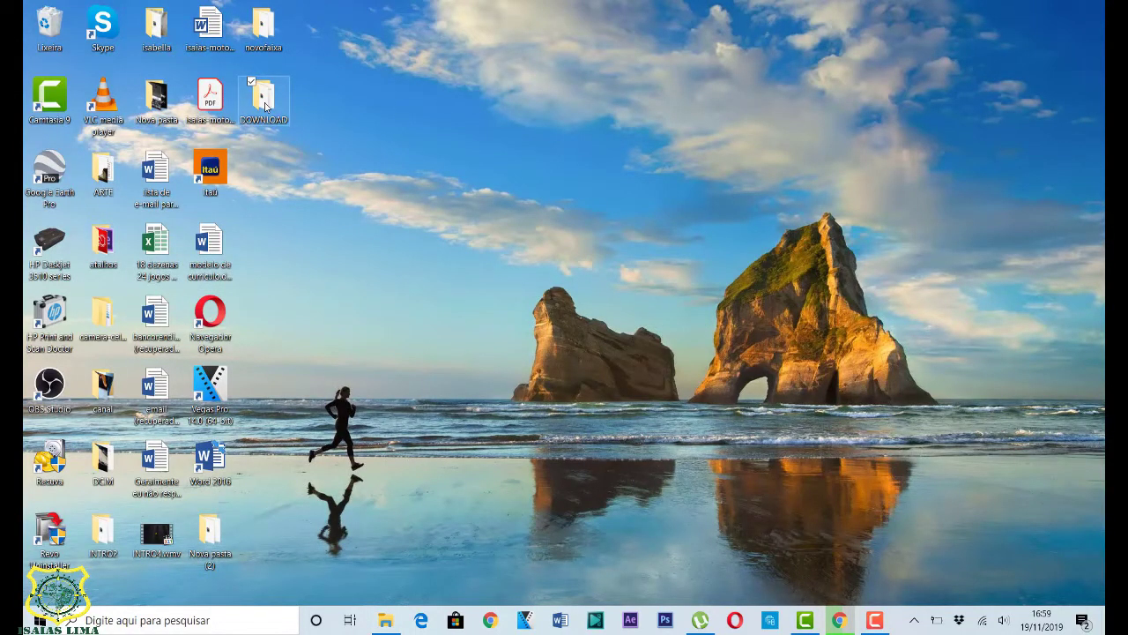
Extract PTRCK7.7z and Brazil_Here 2019.Q2 - by FCA.zip in the desktop's DOWNLOAD folder, each archive into its own separate folder
{"action": "double_click", "coordinate": [264, 106]}
{"action": "key", "text": "ctrl+a"}
{"action": "left_click", "coordinate": [338, 230]}
{"action": "left_click", "coordinate": [323, 214]}
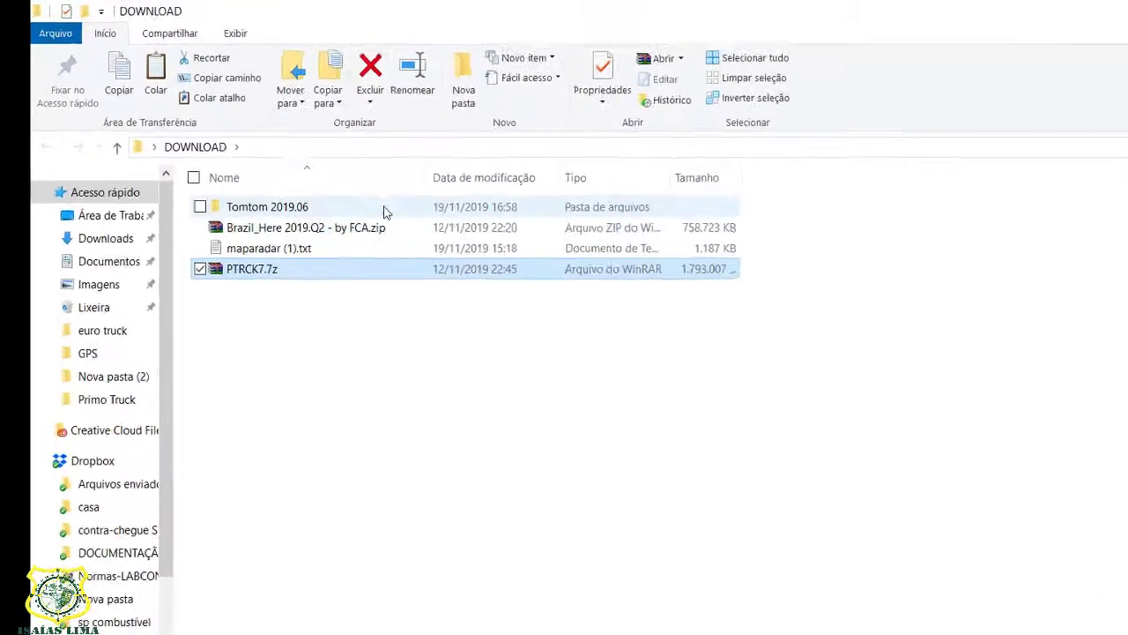
{"action": "left_click", "coordinate": [305, 176], "text": "ctrl"}
{"action": "right_click", "coordinate": [518, 299]}
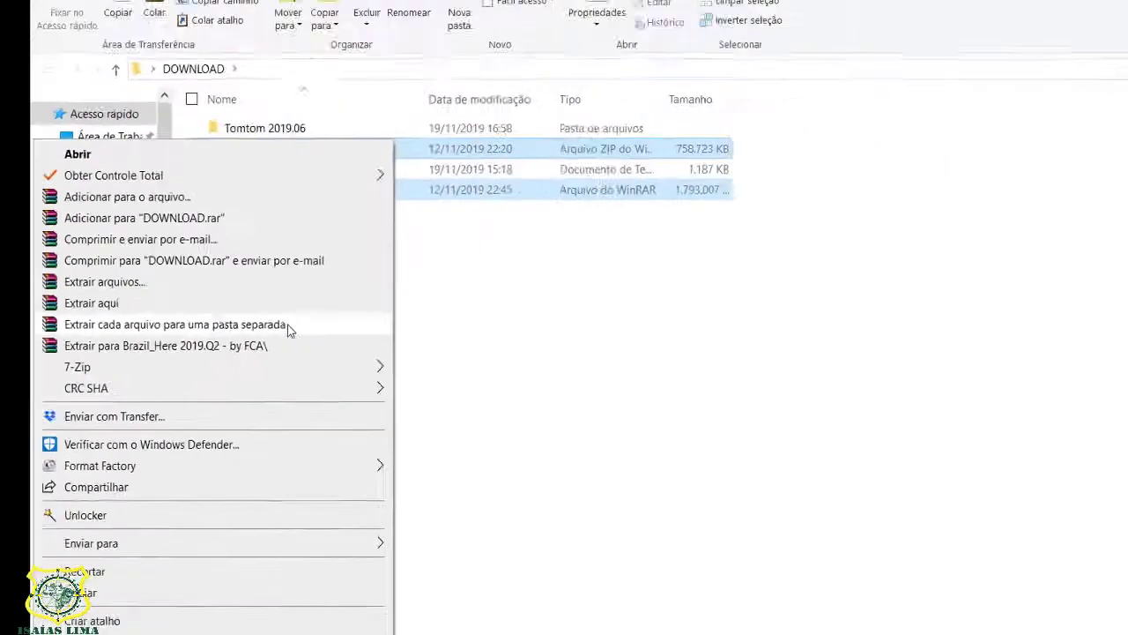
{"action": "left_click", "coordinate": [287, 325]}
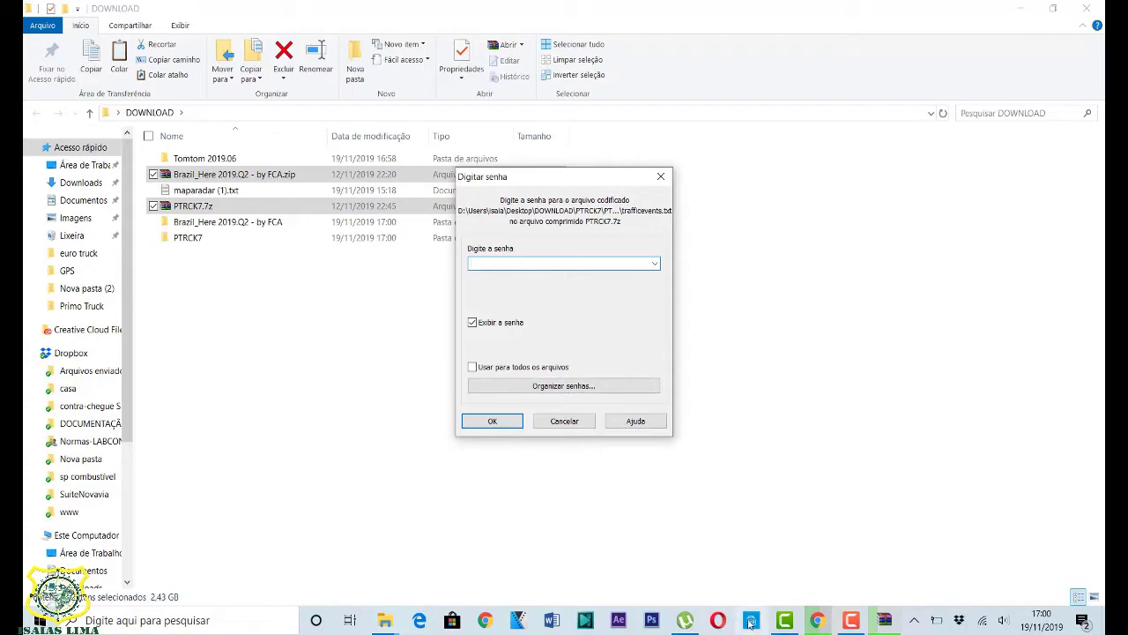
Copy the archive password for the 7" resolution from the forum post and enter it to extract PTRCK7.7z
{"action": "left_click", "coordinate": [817, 620]}
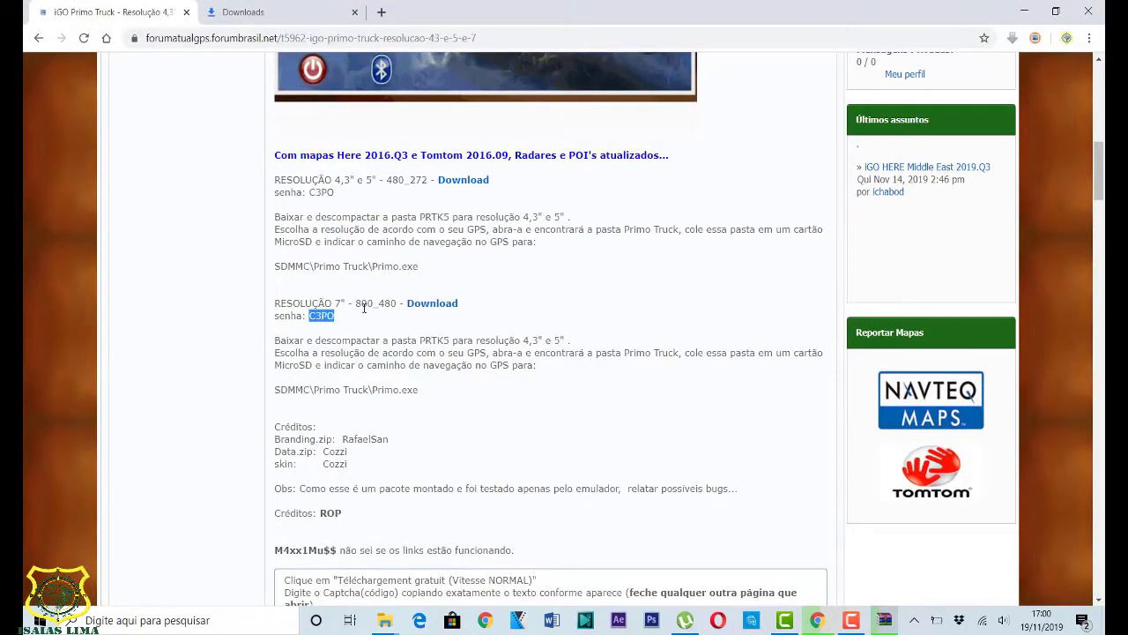
{"action": "left_click_drag", "start_coordinate": [337, 317], "coordinate": [314, 316]}
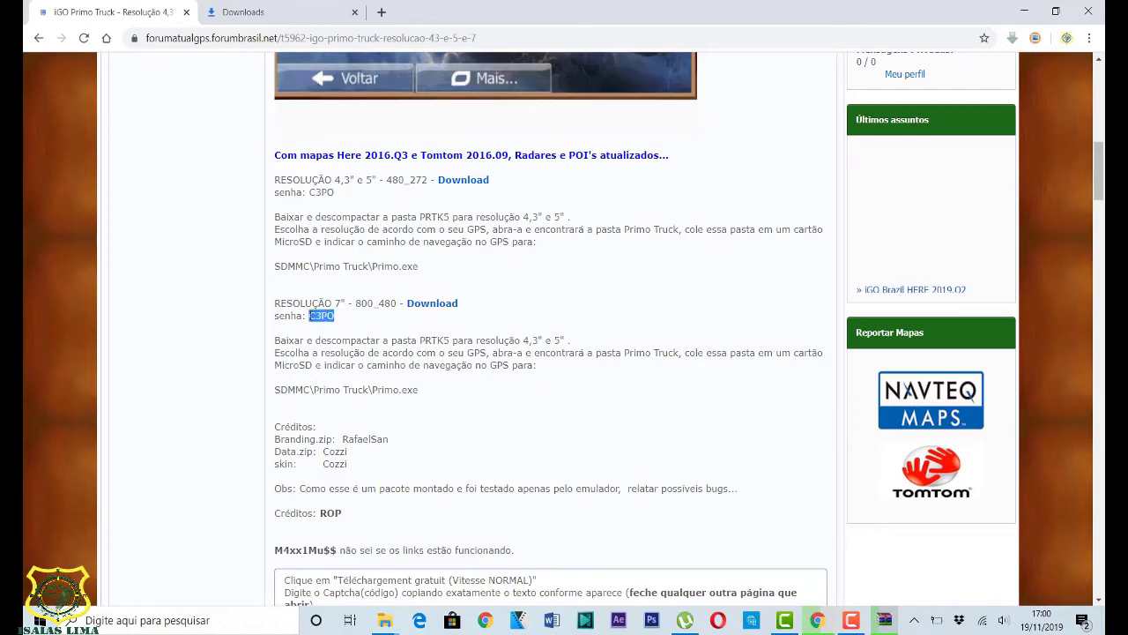
{"action": "key", "text": "alt+Tab"}
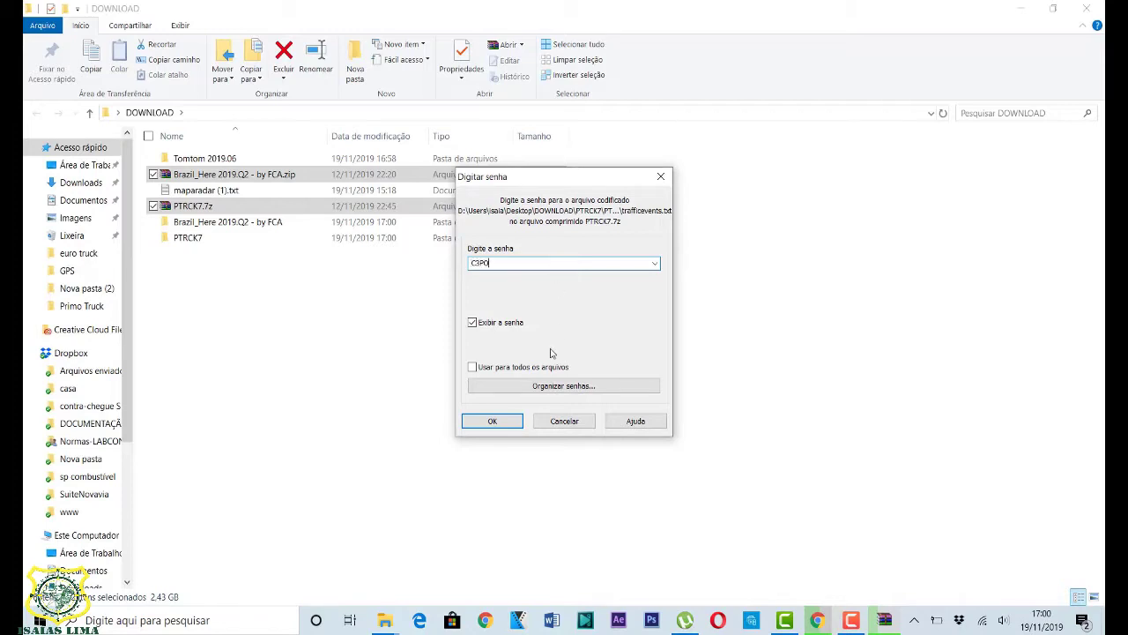
{"action": "left_click", "coordinate": [495, 422]}
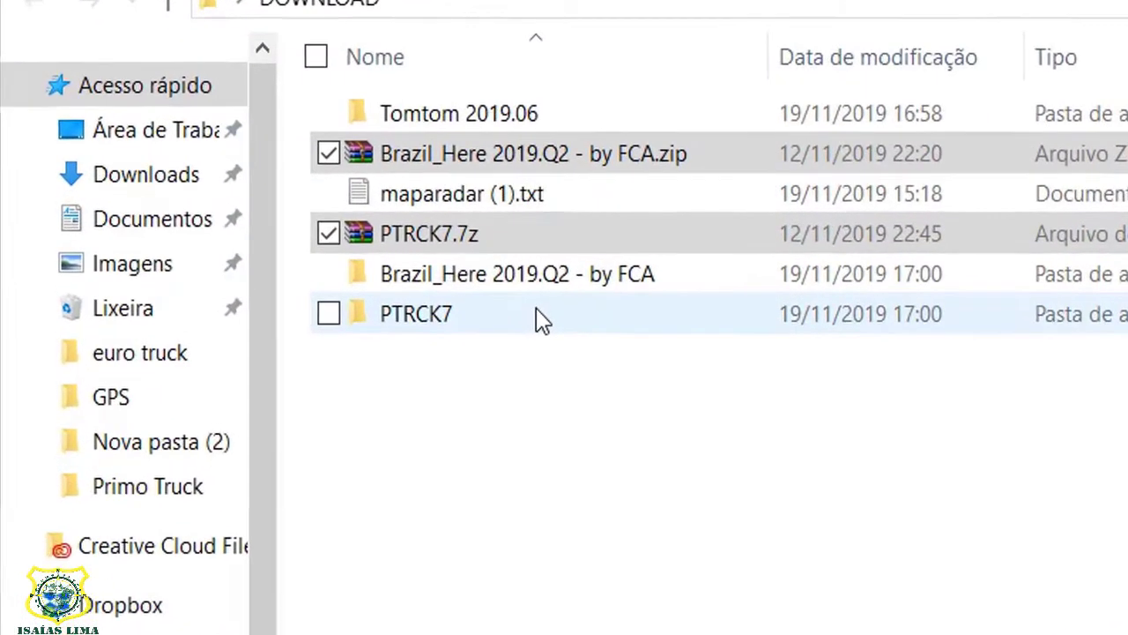
Open the Primo Truck folder inside the extracted PTRCK7\PTRCK7 folder
{"action": "double_click", "coordinate": [542, 319]}
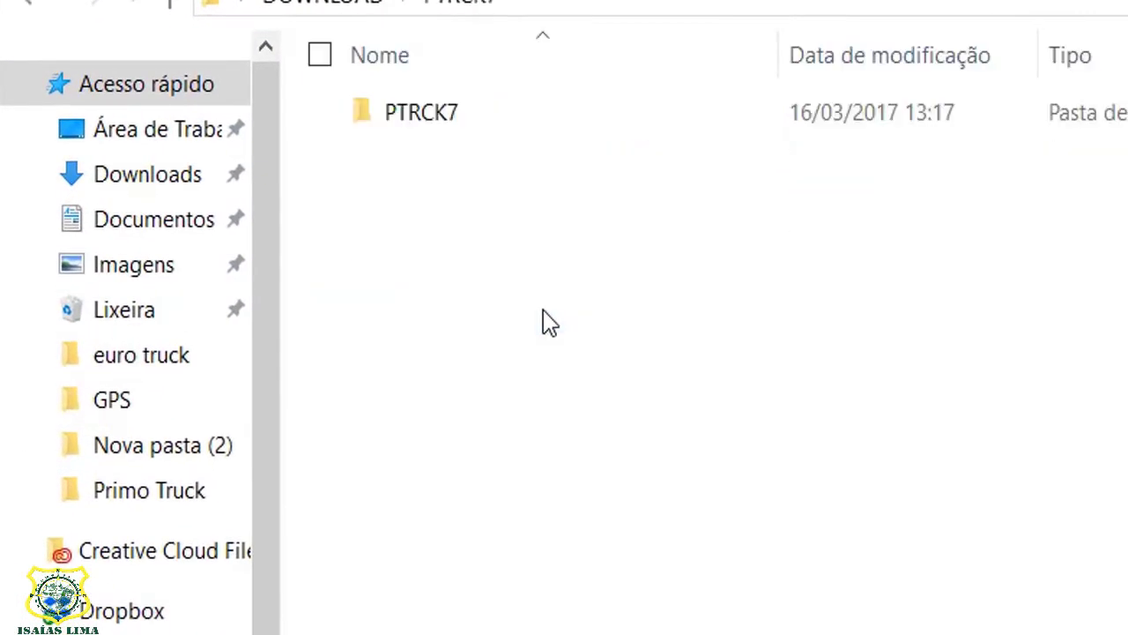
{"action": "double_click", "coordinate": [748, 118]}
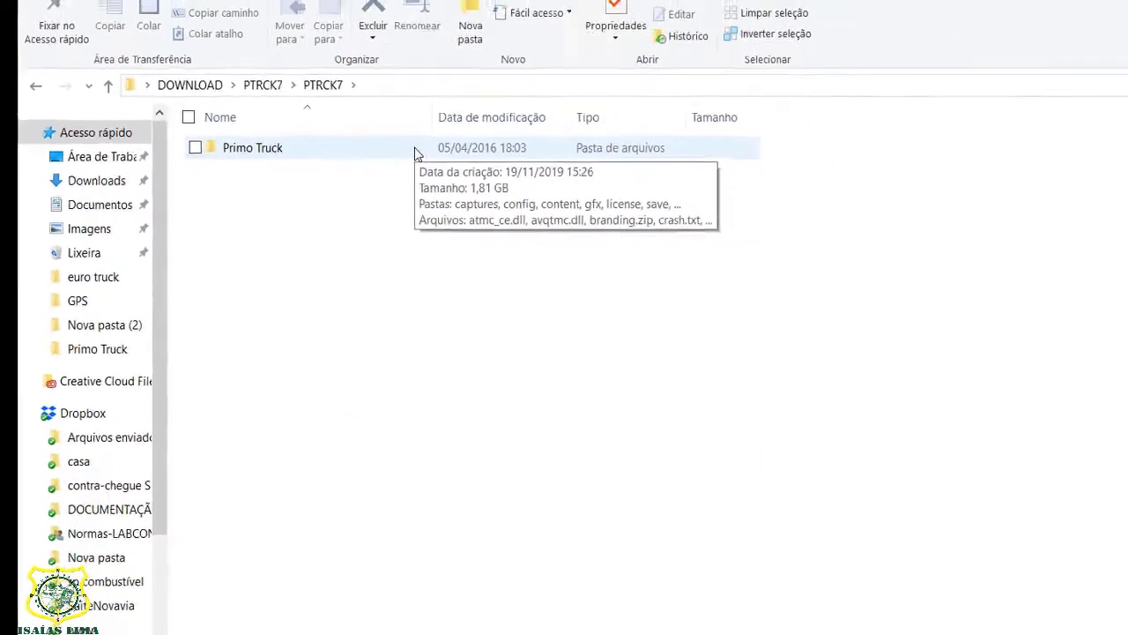
{"action": "double_click", "coordinate": [418, 151]}
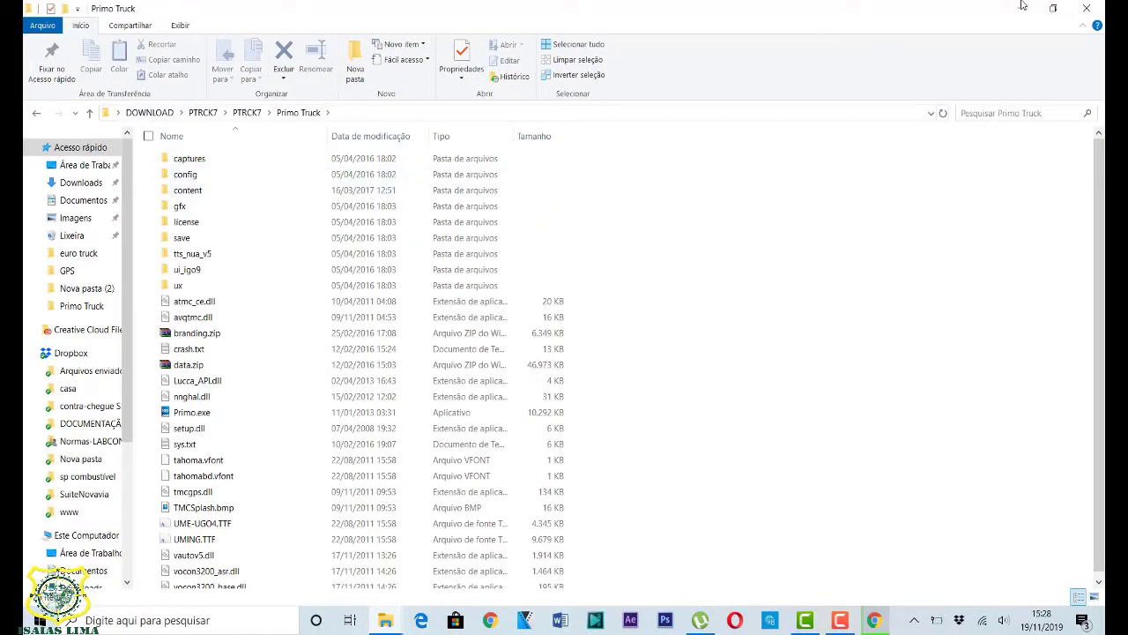
Arrange the Primo Truck window side by side with a second window showing the desktop's DOWNLOAD folder
{"action": "left_click", "coordinate": [1053, 9]}
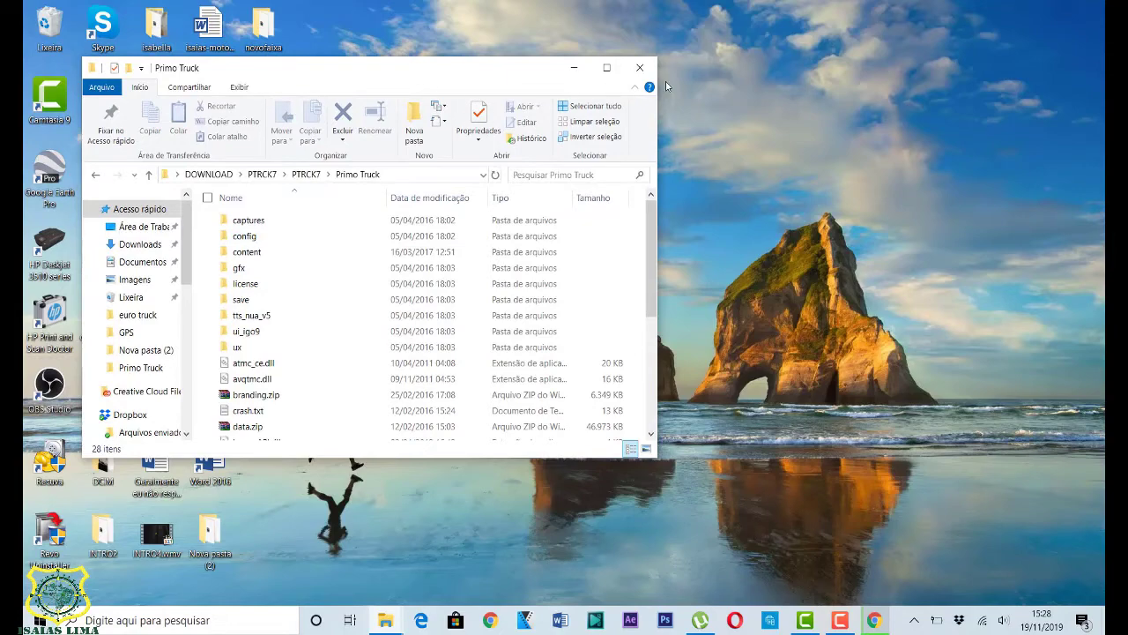
{"action": "left_click_drag", "start_coordinate": [358, 74], "coordinate": [783, 25]}
{"action": "double_click", "coordinate": [264, 98]}
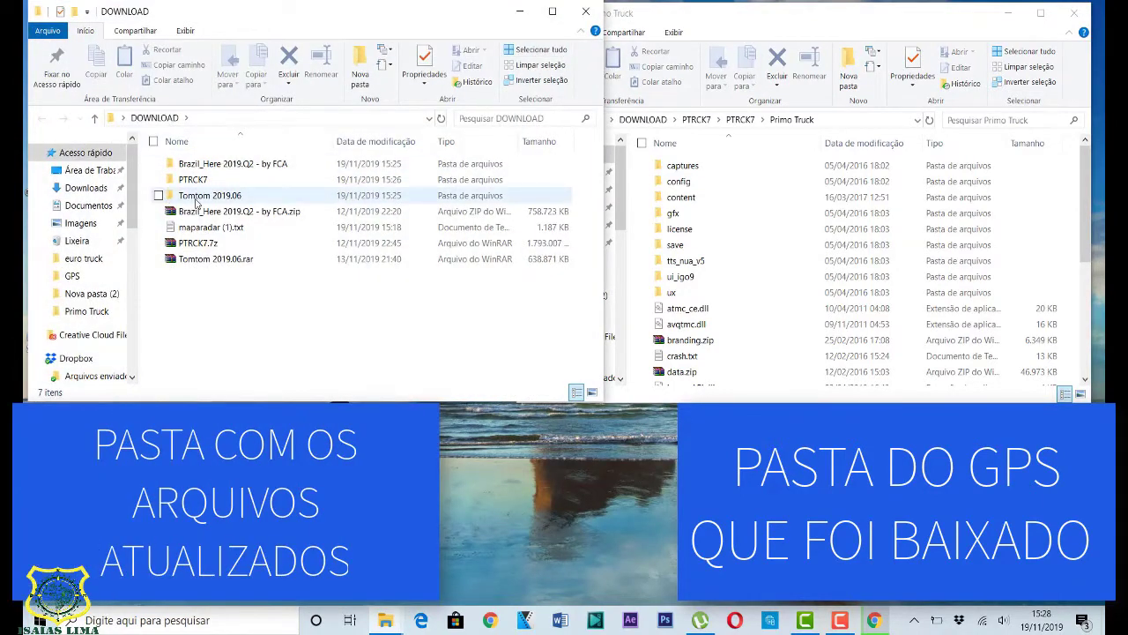
{"action": "left_click_drag", "start_coordinate": [600, 67], "coordinate": [522, 74]}
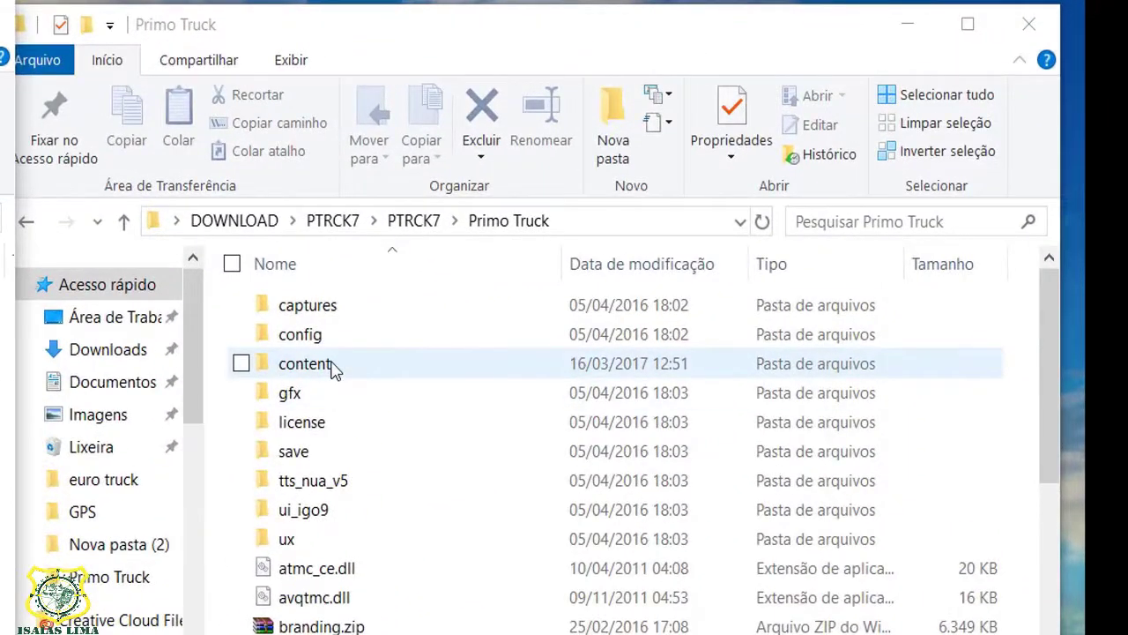
Delete all the old map files from Primo Truck's content\map folder
{"action": "double_click", "coordinate": [334, 370]}
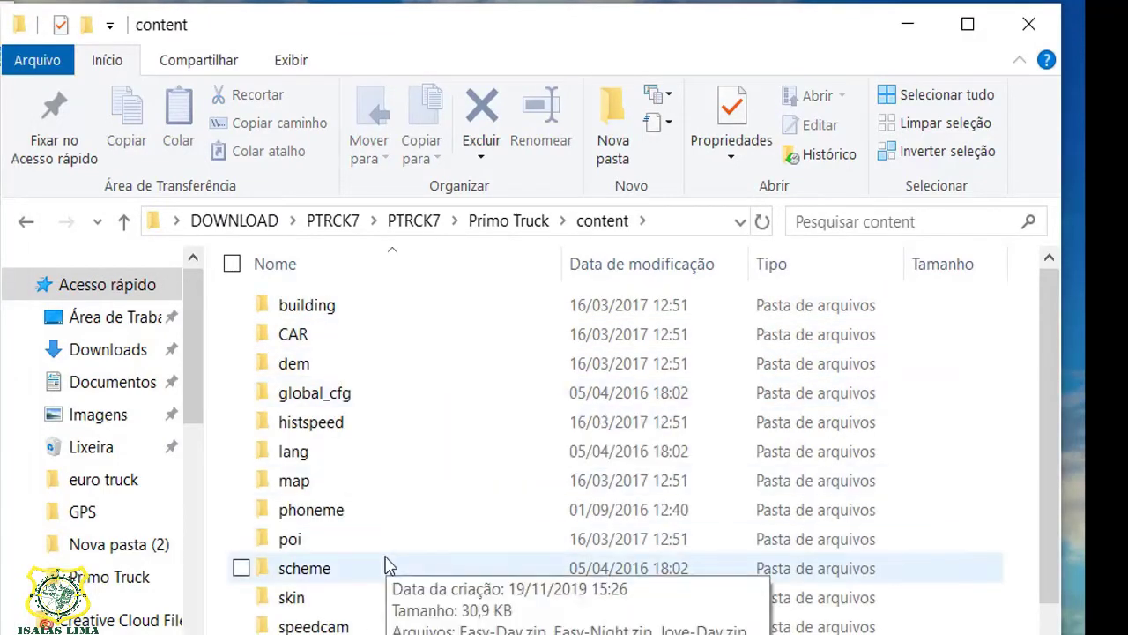
{"action": "double_click", "coordinate": [414, 483]}
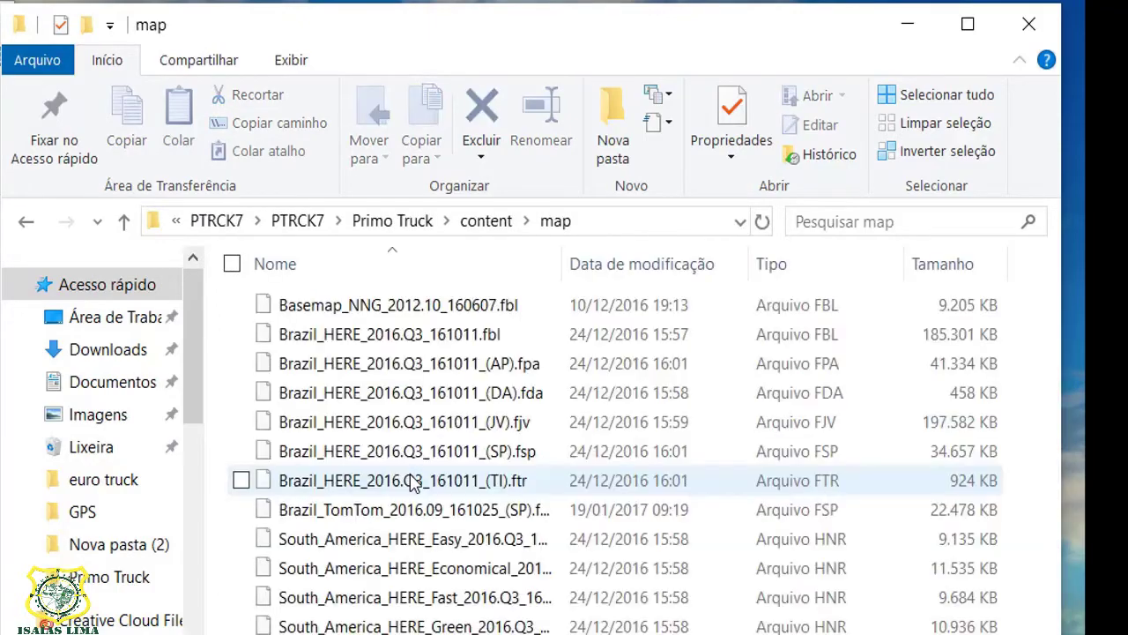
{"action": "left_click", "coordinate": [463, 392], "text": "shift"}
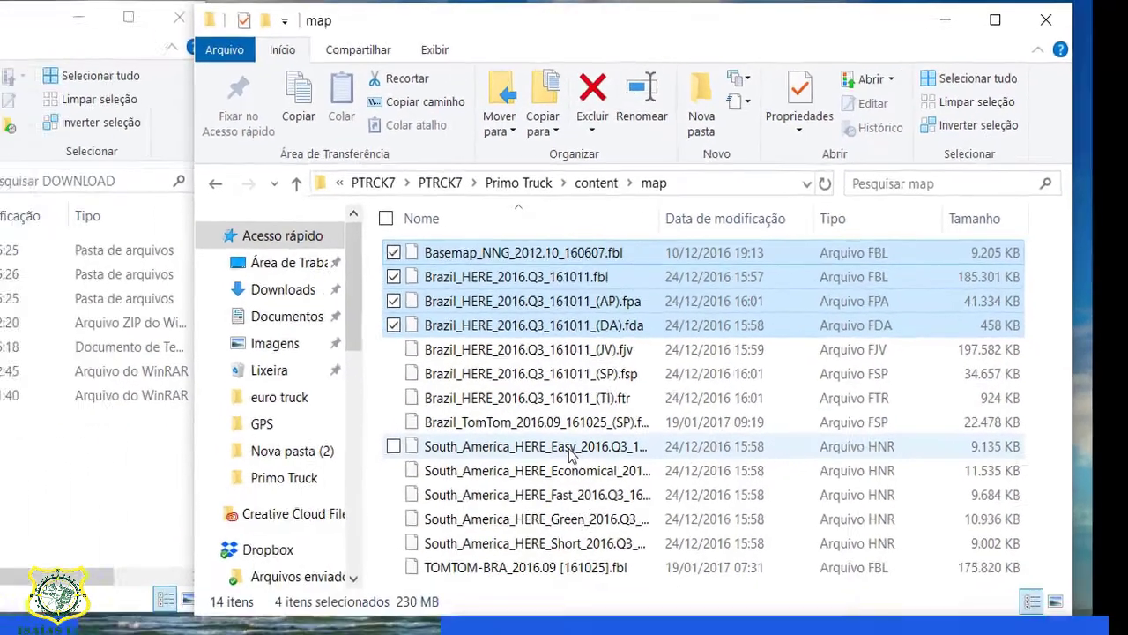
{"action": "key", "text": "ctrl+a"}
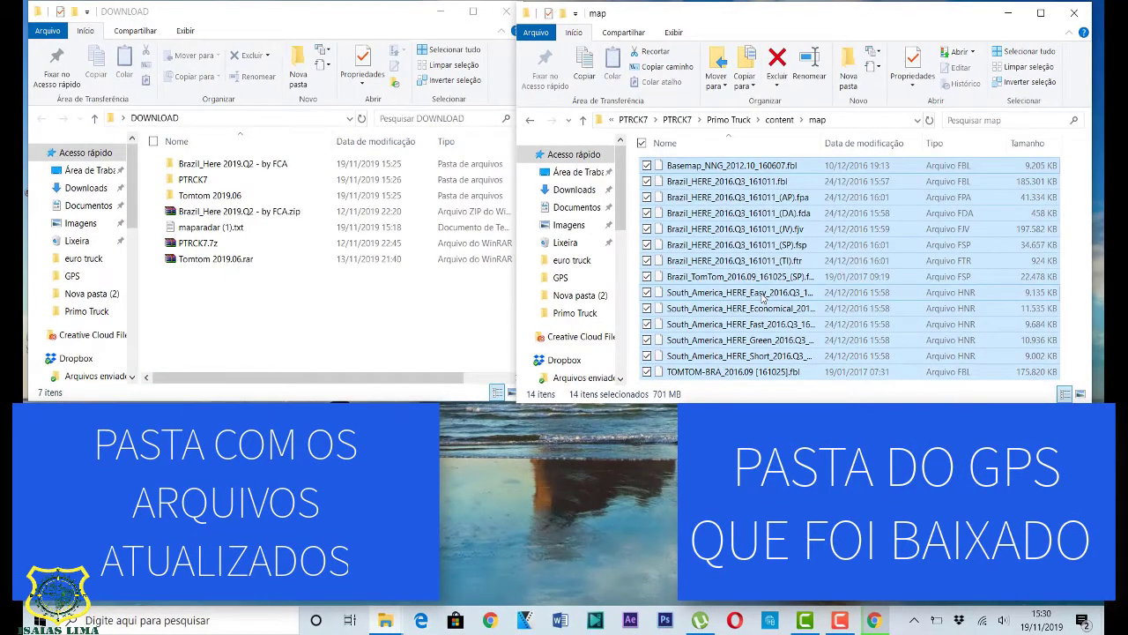
{"action": "key", "text": "Delete"}
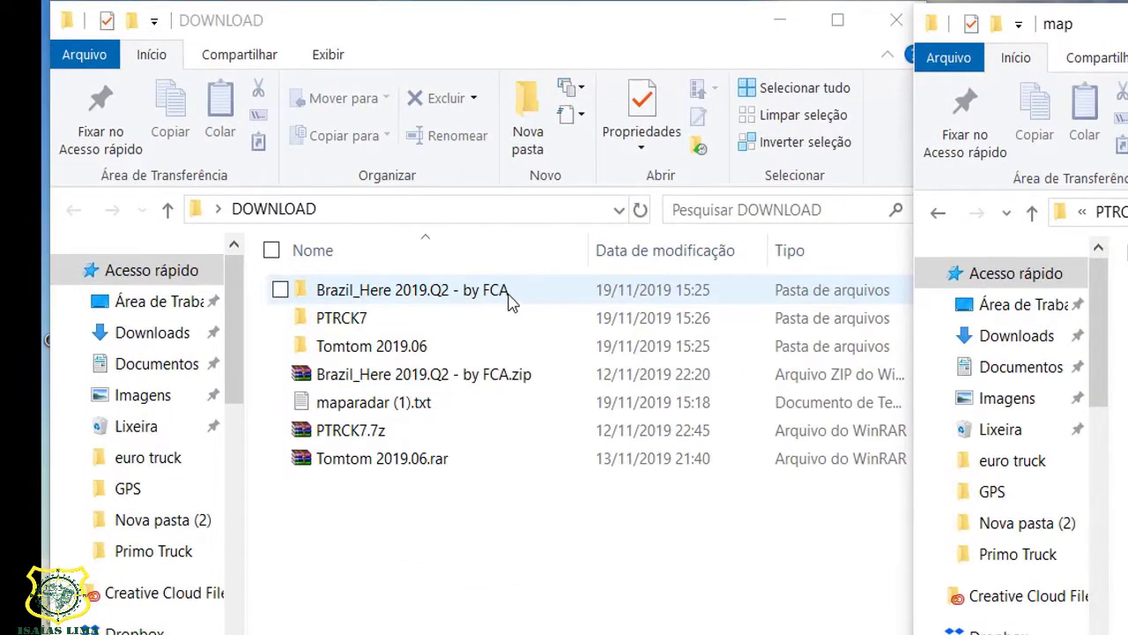
Move the Brazil_HERE_2019.Q2 .fbl, (AP).fpa and (DA).fda files from the Brazil_Here 2019.Q2 - by FCA folder into Primo Truck's content\map folder
{"action": "double_click", "coordinate": [508, 296]}
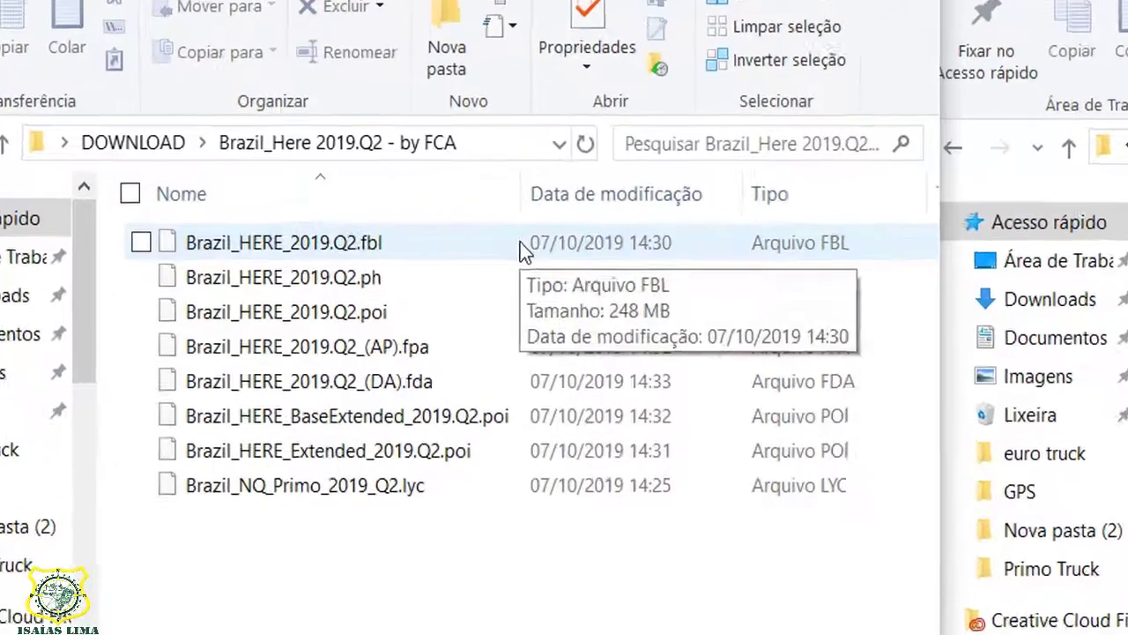
{"action": "left_click", "coordinate": [520, 243]}
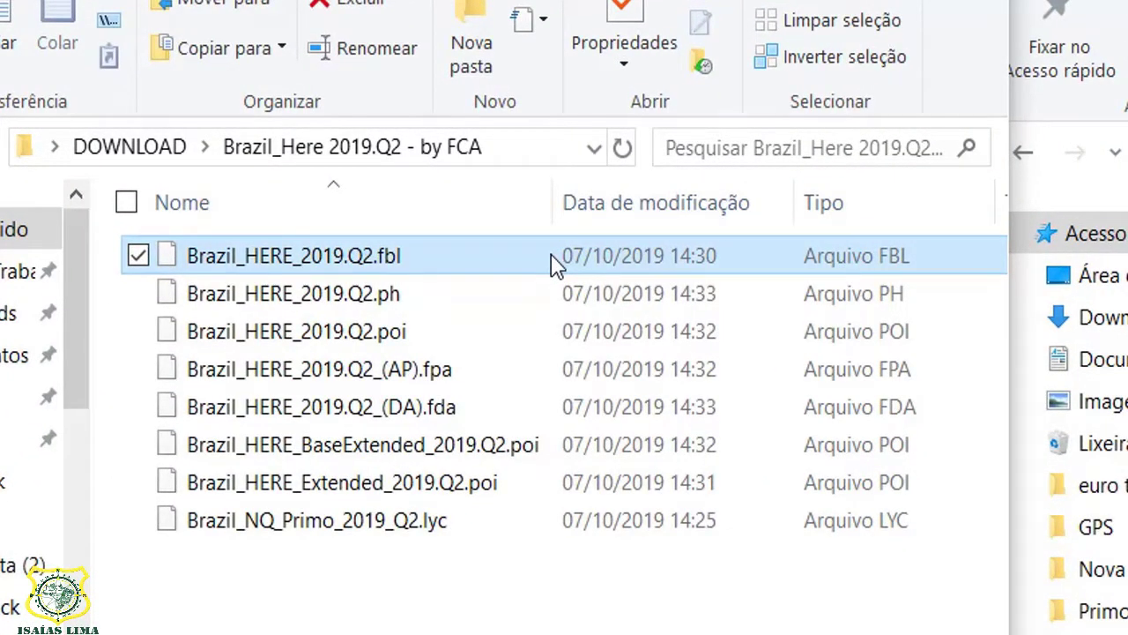
{"action": "left_click", "coordinate": [557, 379], "text": "ctrl"}
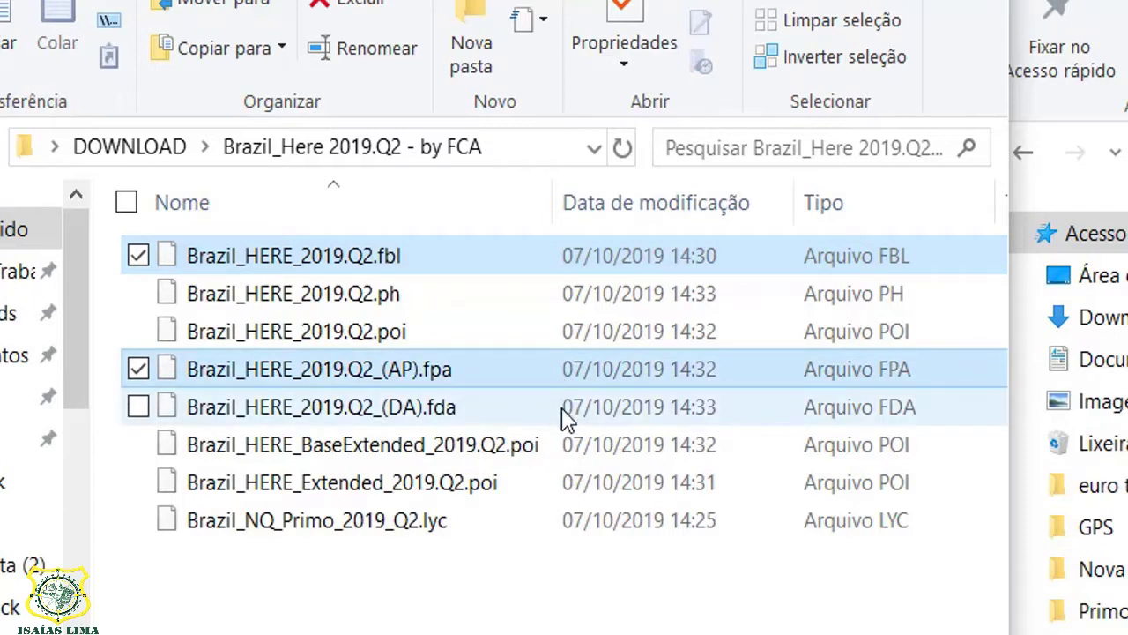
{"action": "left_click", "coordinate": [562, 408], "text": "ctrl"}
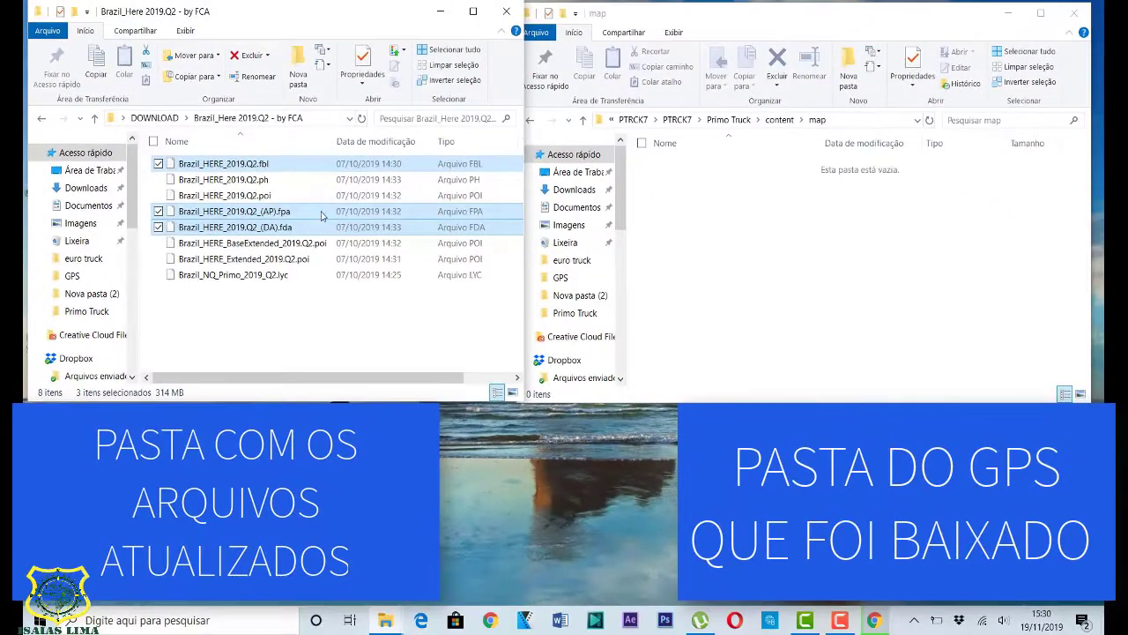
{"action": "left_click_drag", "start_coordinate": [565, 413], "coordinate": [1001, 419]}
{"action": "left_click_drag", "start_coordinate": [521, 233], "coordinate": [763, 277]}
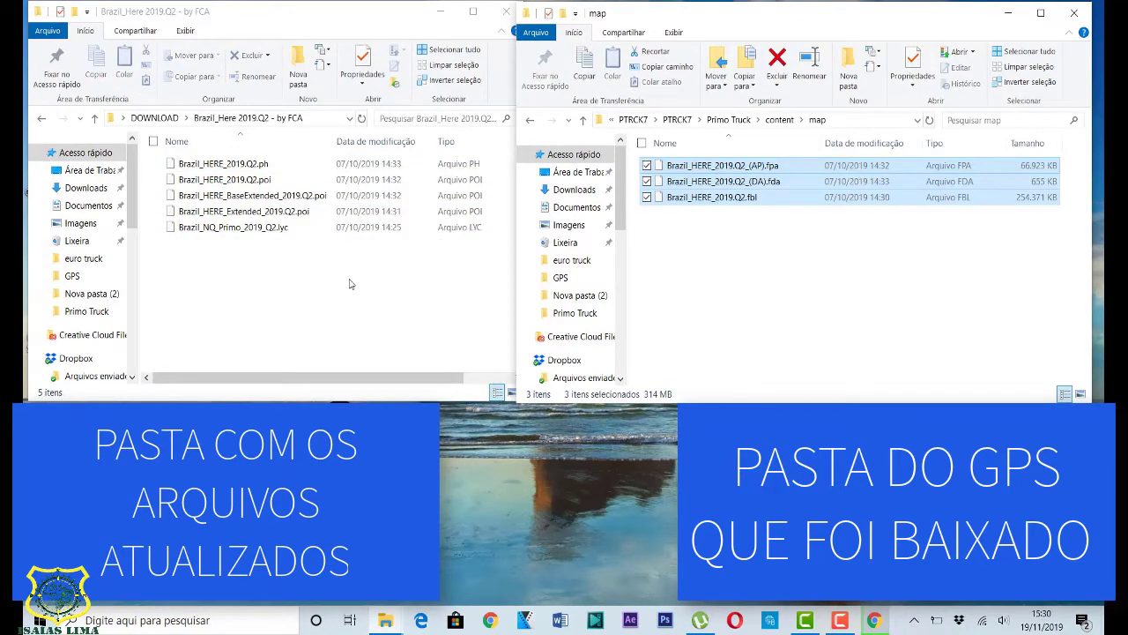
{"action": "left_click_drag", "start_coordinate": [309, 280], "coordinate": [284, 157]}
{"action": "left_click", "coordinate": [293, 274]}
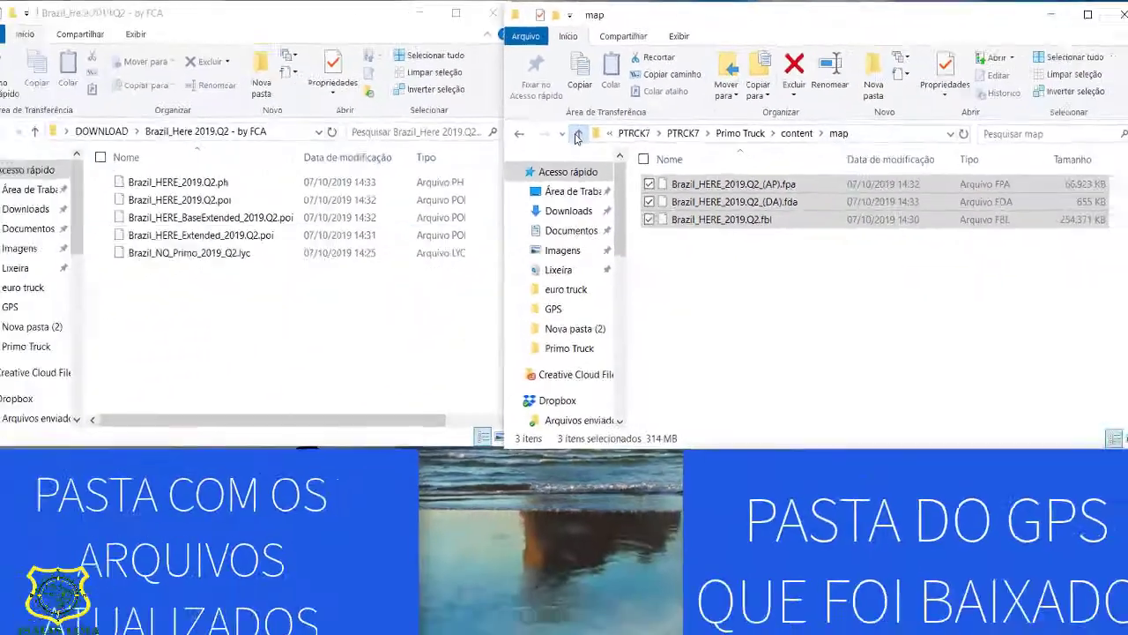
Move Brazil_HERE_2019.Q2.ph from the Brazil_Here 2019.Q2 - by FCA folder into Primo Truck's content\phoneme folder
{"action": "left_click", "coordinate": [523, 289]}
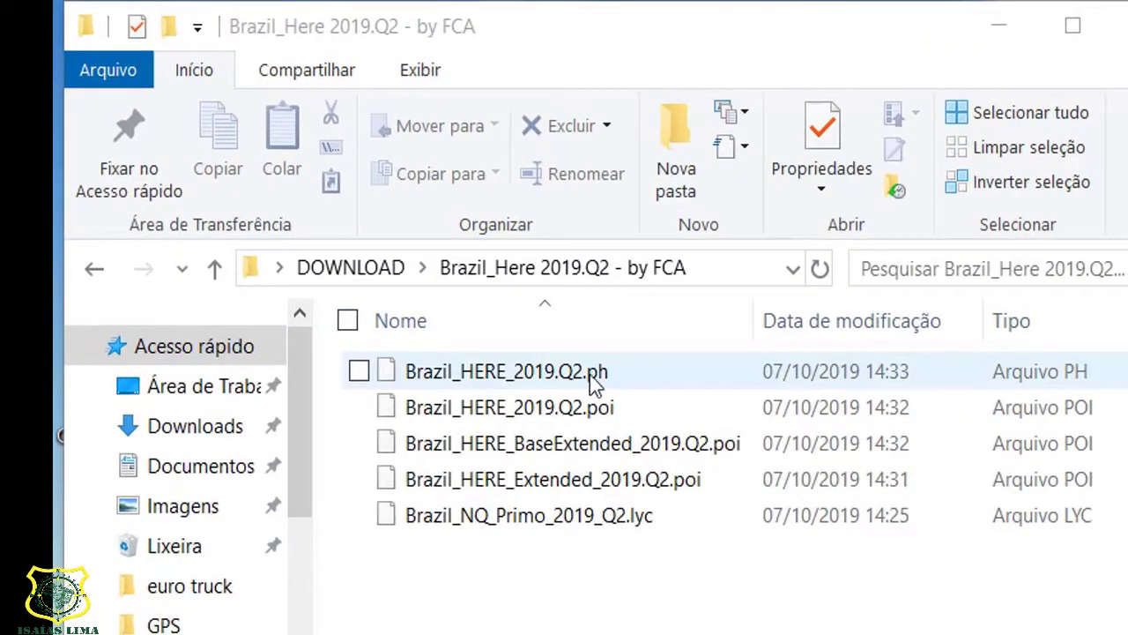
{"action": "left_click", "coordinate": [594, 373]}
{"action": "left_click", "coordinate": [610, 371]}
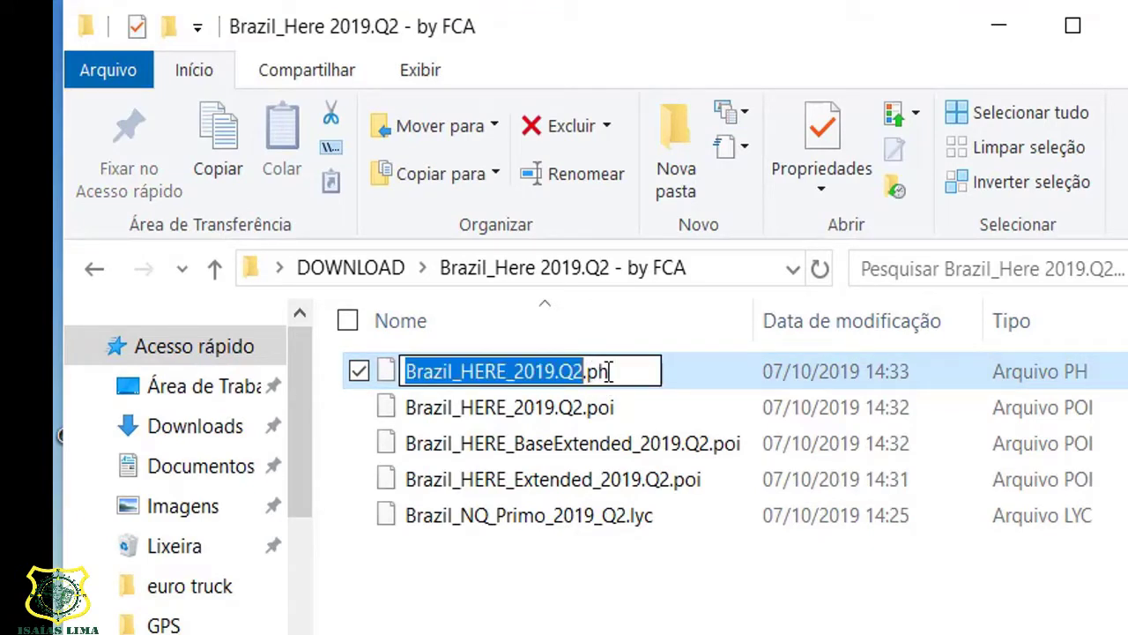
{"action": "left_click", "coordinate": [668, 368]}
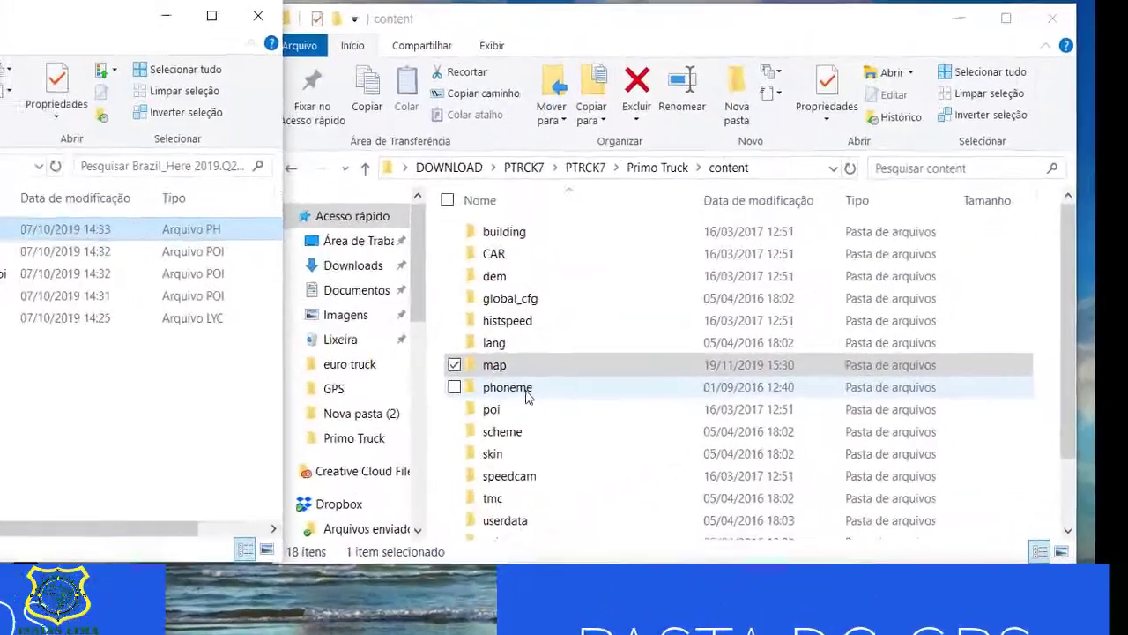
{"action": "left_click", "coordinate": [526, 394]}
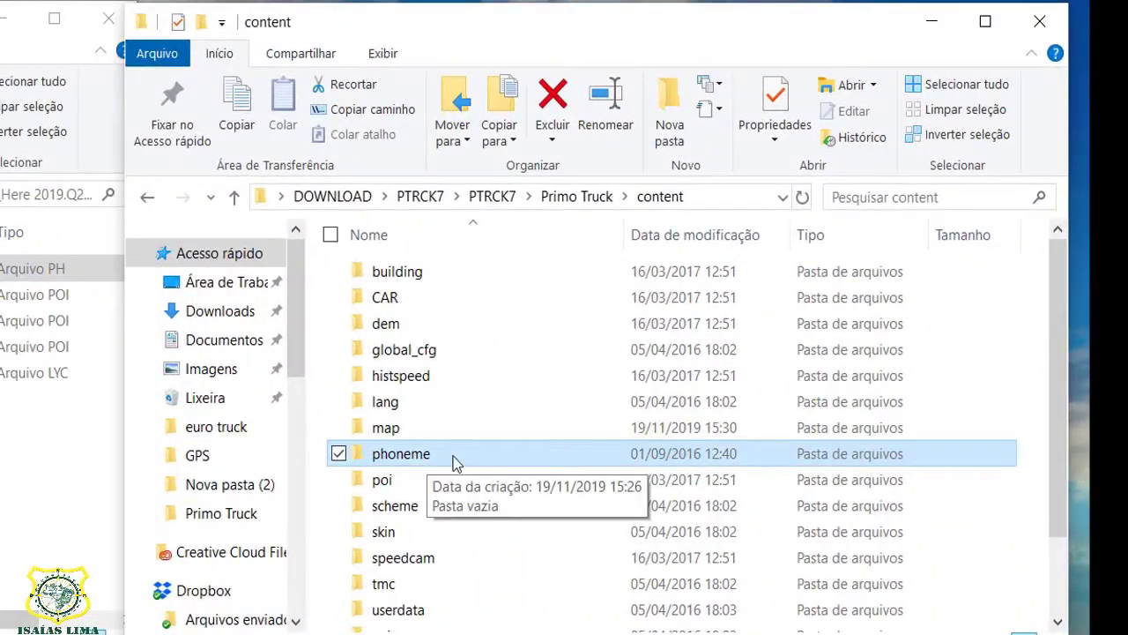
{"action": "double_click", "coordinate": [455, 465]}
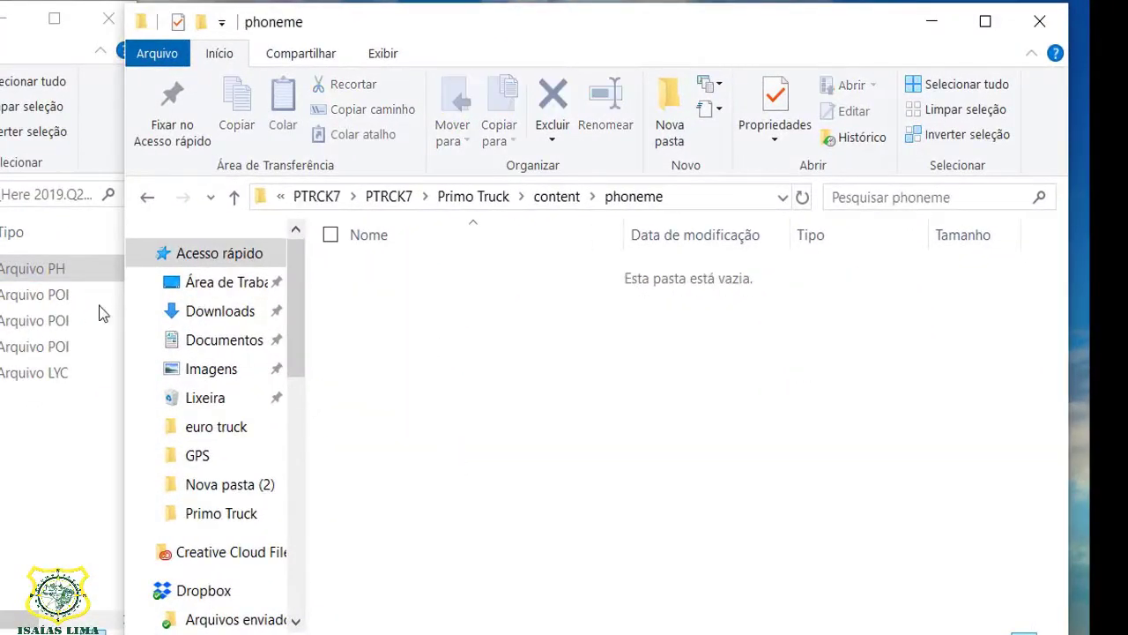
{"action": "left_click_drag", "start_coordinate": [267, 241], "coordinate": [630, 374]}
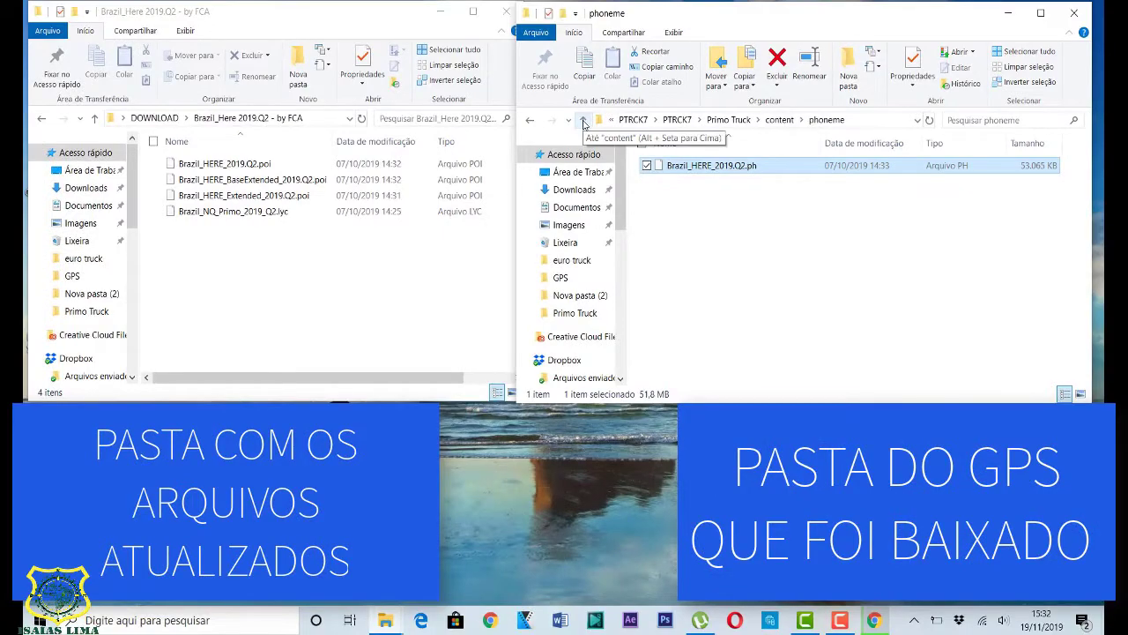
Delete all the old 2016 POI files from Primo Truck's content\poi folder
{"action": "left_click", "coordinate": [582, 123]}
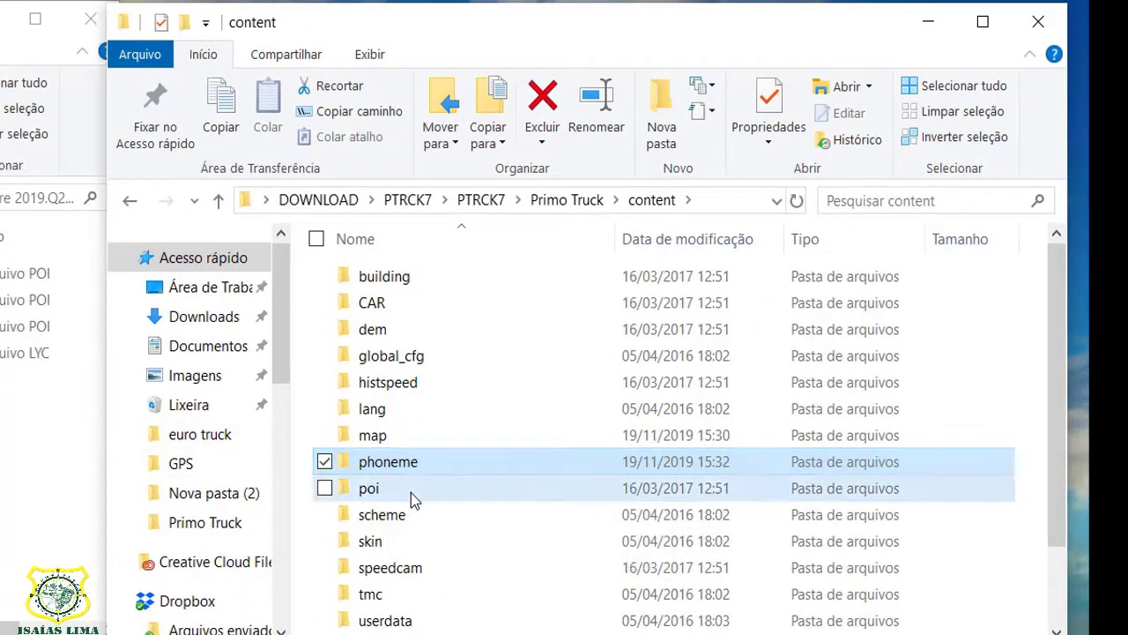
{"action": "double_click", "coordinate": [410, 492]}
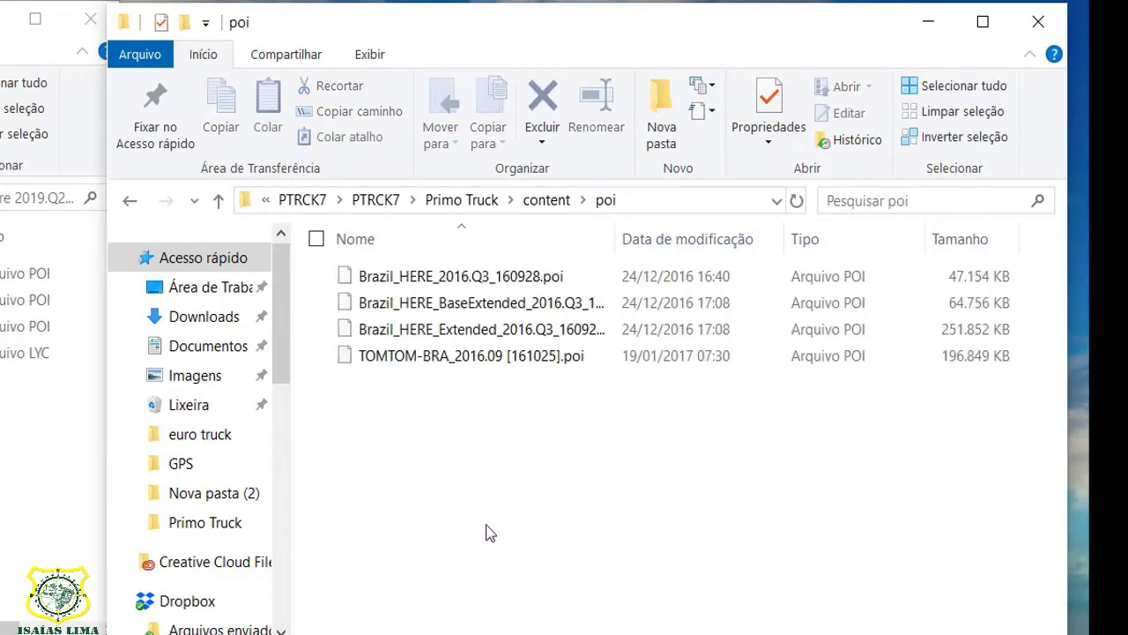
{"action": "left_click_drag", "start_coordinate": [482, 544], "coordinate": [444, 255]}
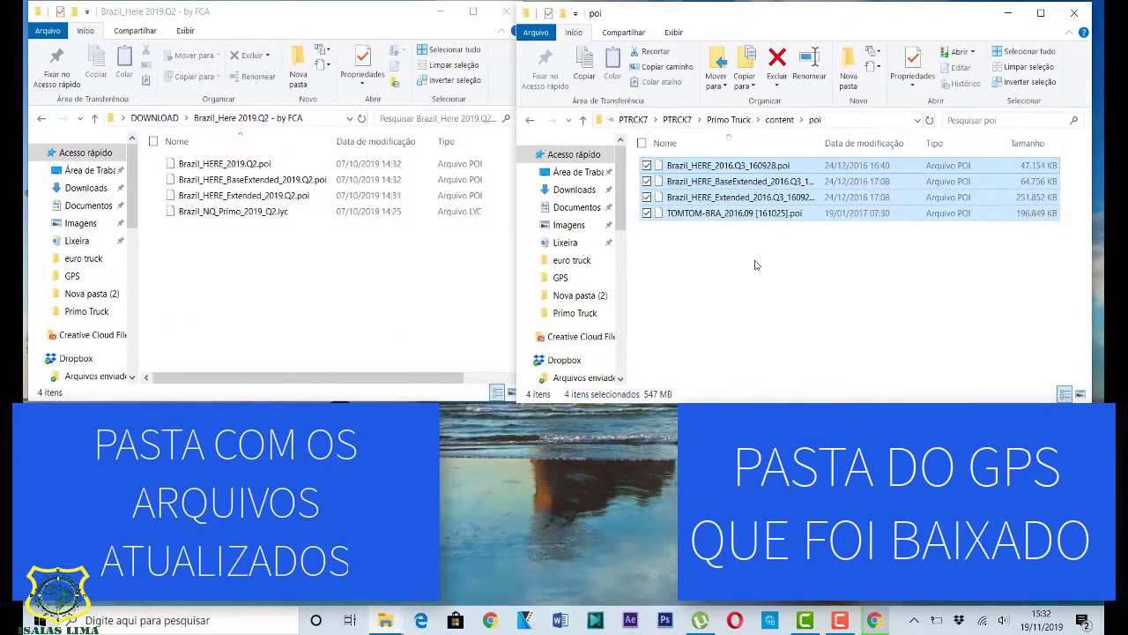
{"action": "key", "text": "Delete"}
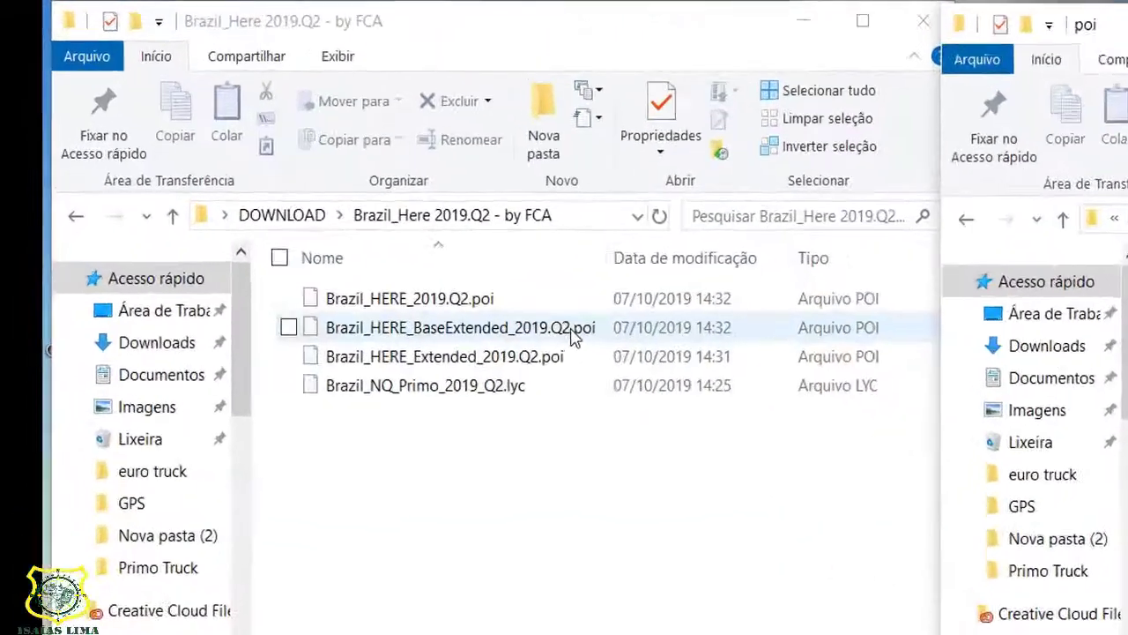
Move the Brazil_HERE 2019.Q2 base, BaseExtended and Extended .poi files from the Brazil_Here folder into Primo Truck's content\poi folder
{"action": "left_click", "coordinate": [269, 163]}
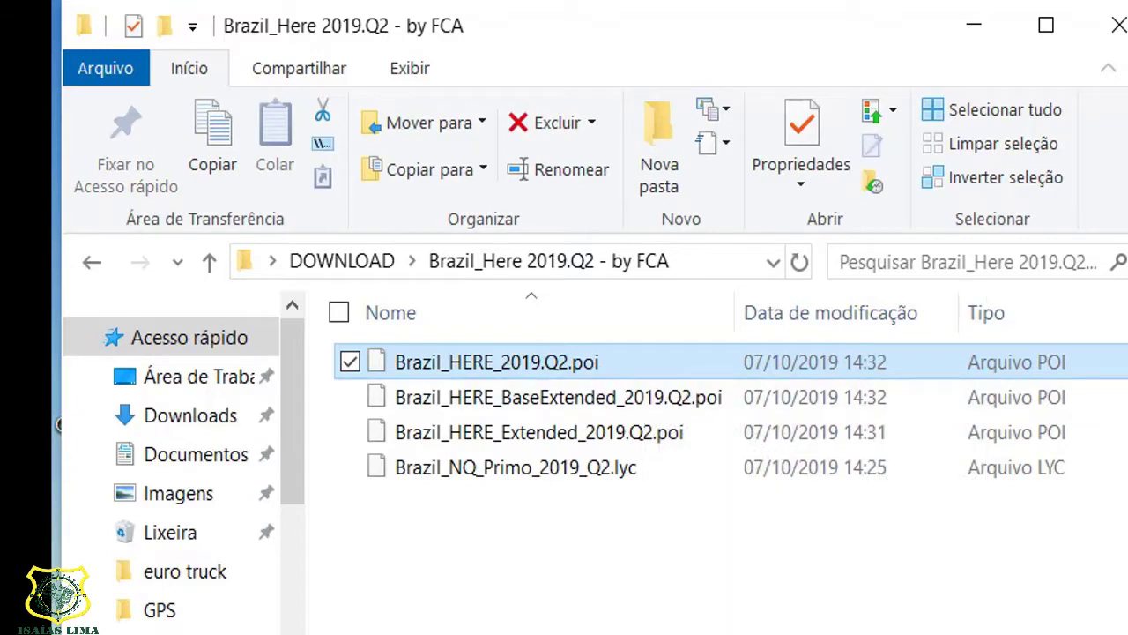
{"action": "left_click", "coordinate": [805, 402], "text": "ctrl"}
{"action": "left_click", "coordinate": [806, 432], "text": "ctrl"}
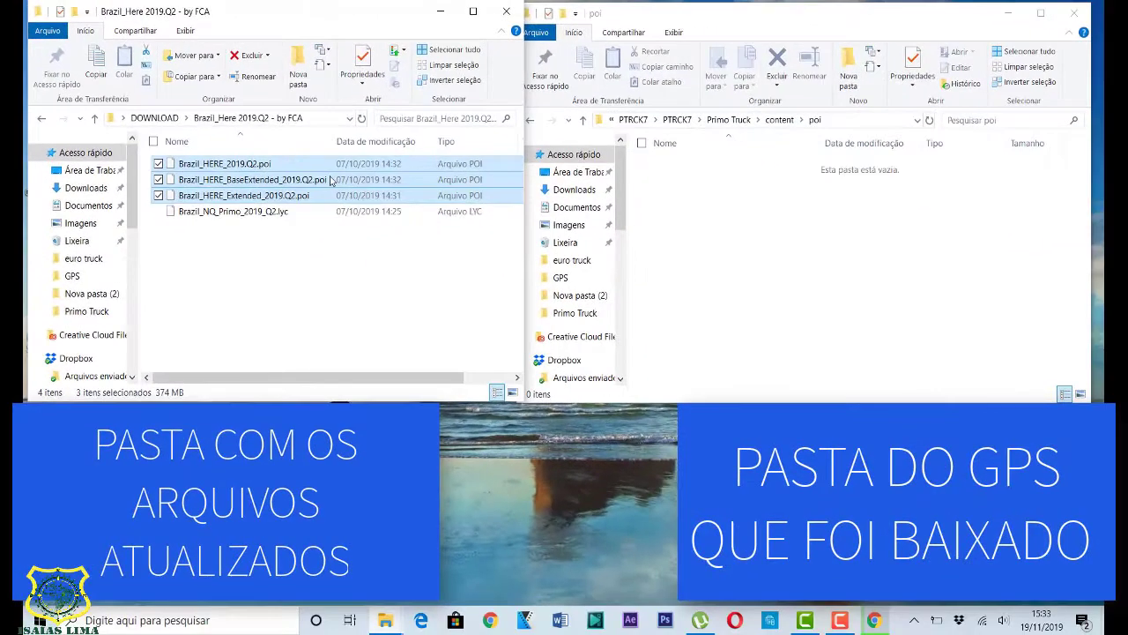
{"action": "left_click_drag", "start_coordinate": [332, 181], "coordinate": [825, 254]}
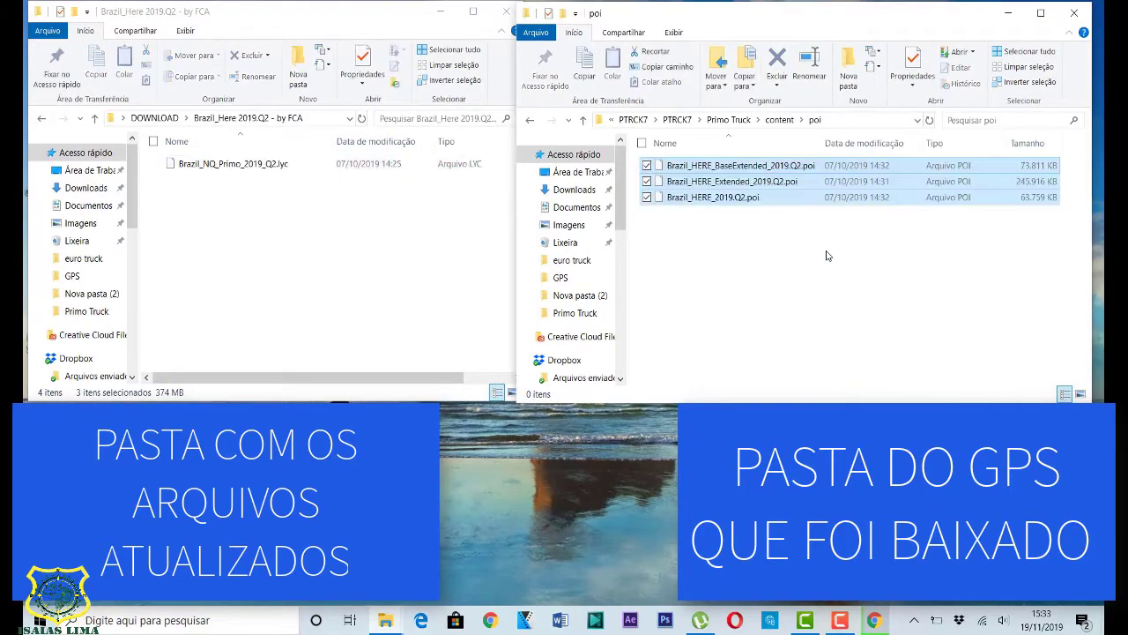
{"action": "left_click", "coordinate": [286, 166]}
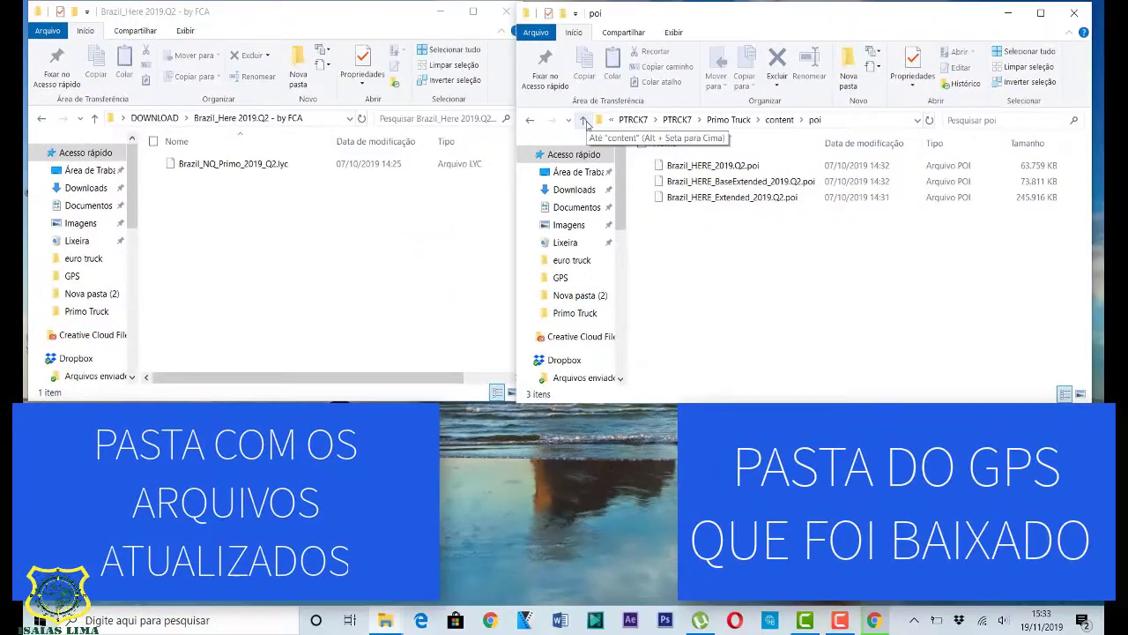
Move Brazil_NQ_Primo_2019_Q2.lyc from the Brazil_Here folder into the license folder of Primo Truck
{"action": "left_click", "coordinate": [687, 129]}
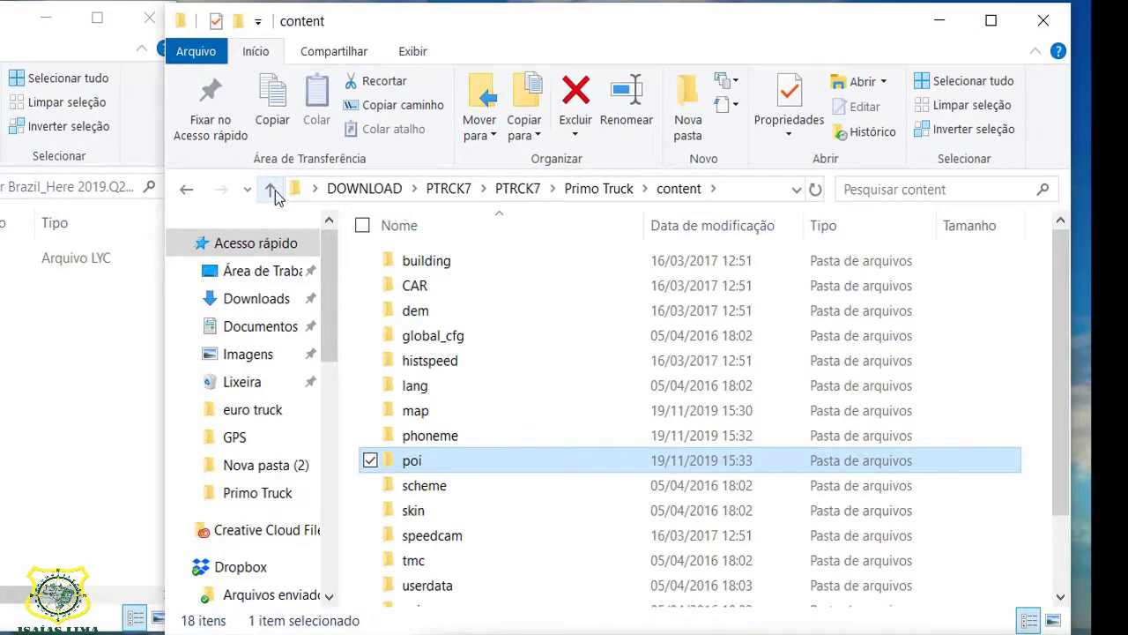
{"action": "left_click", "coordinate": [275, 190]}
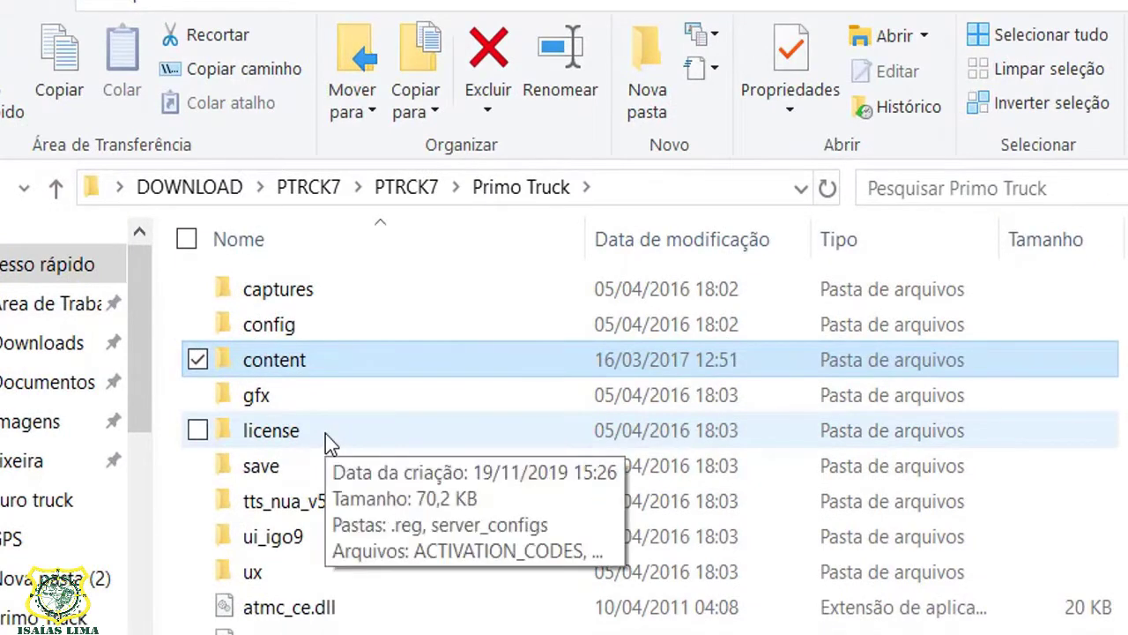
{"action": "double_click", "coordinate": [326, 433]}
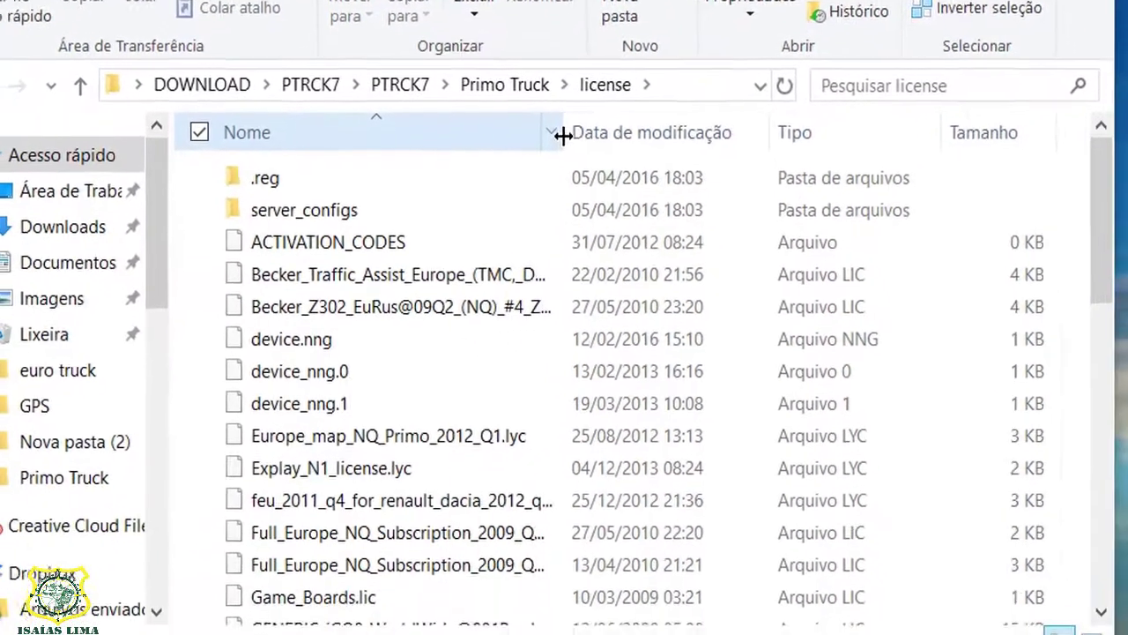
{"action": "left_click_drag", "start_coordinate": [563, 135], "coordinate": [867, 174]}
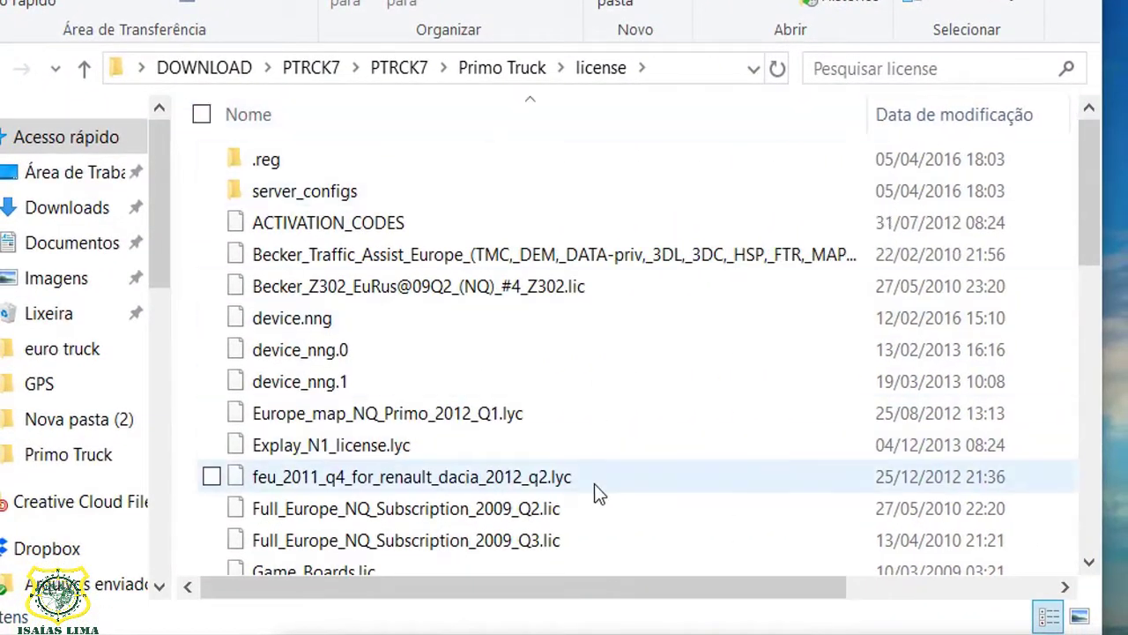
{"action": "left_click", "coordinate": [571, 481]}
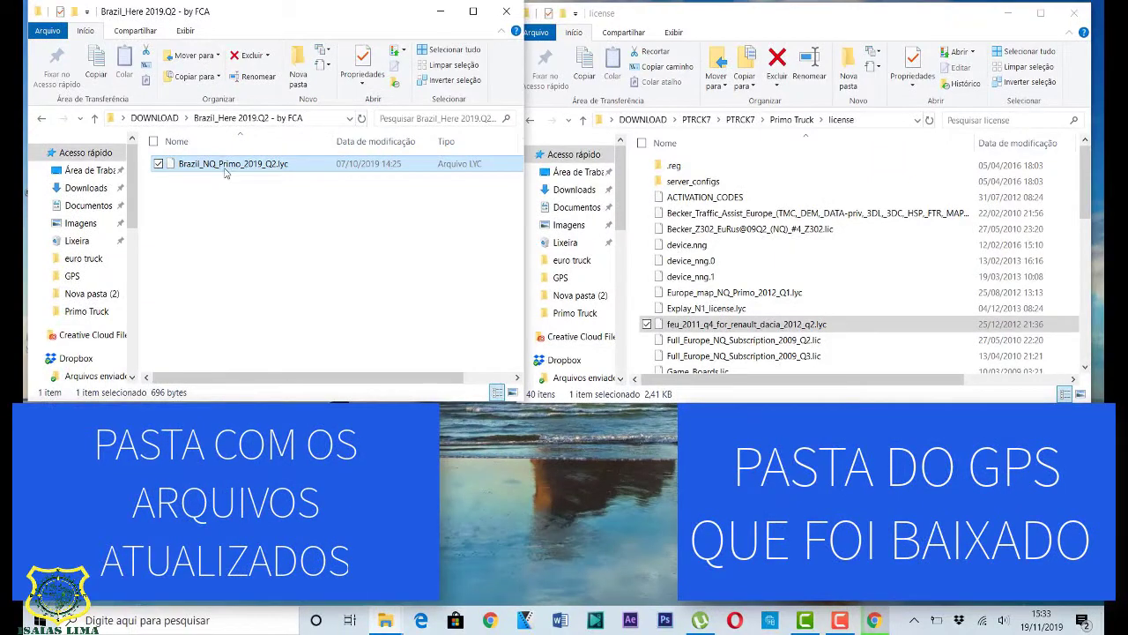
{"action": "left_click_drag", "start_coordinate": [349, 164], "coordinate": [678, 295]}
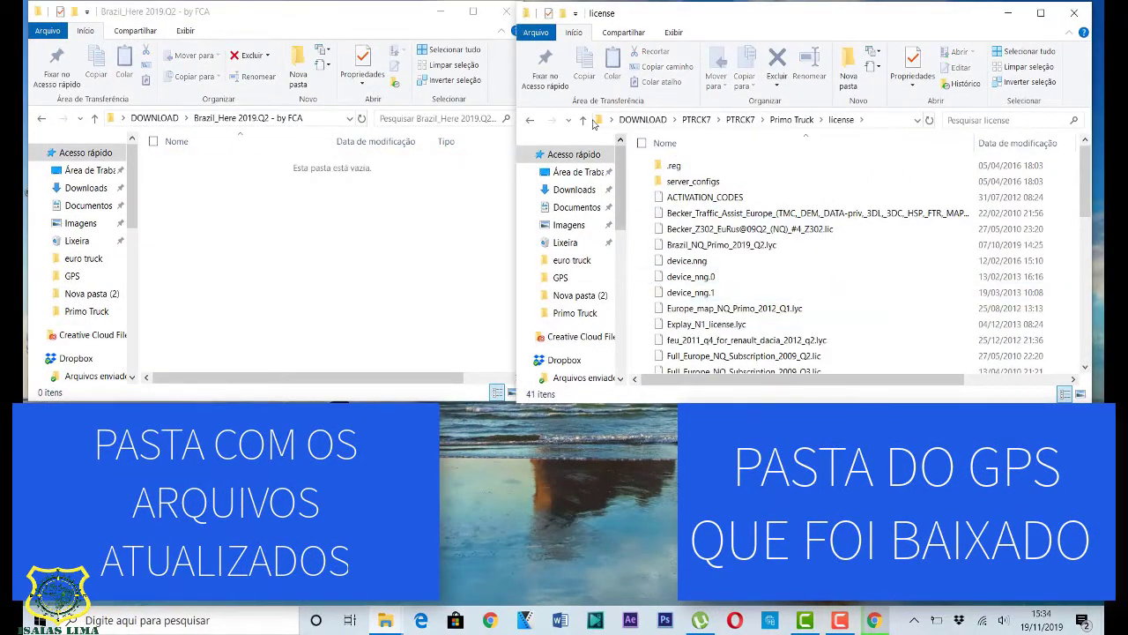
Return from the license folder to Primo Truck and open its content\map folder
{"action": "left_click", "coordinate": [583, 120]}
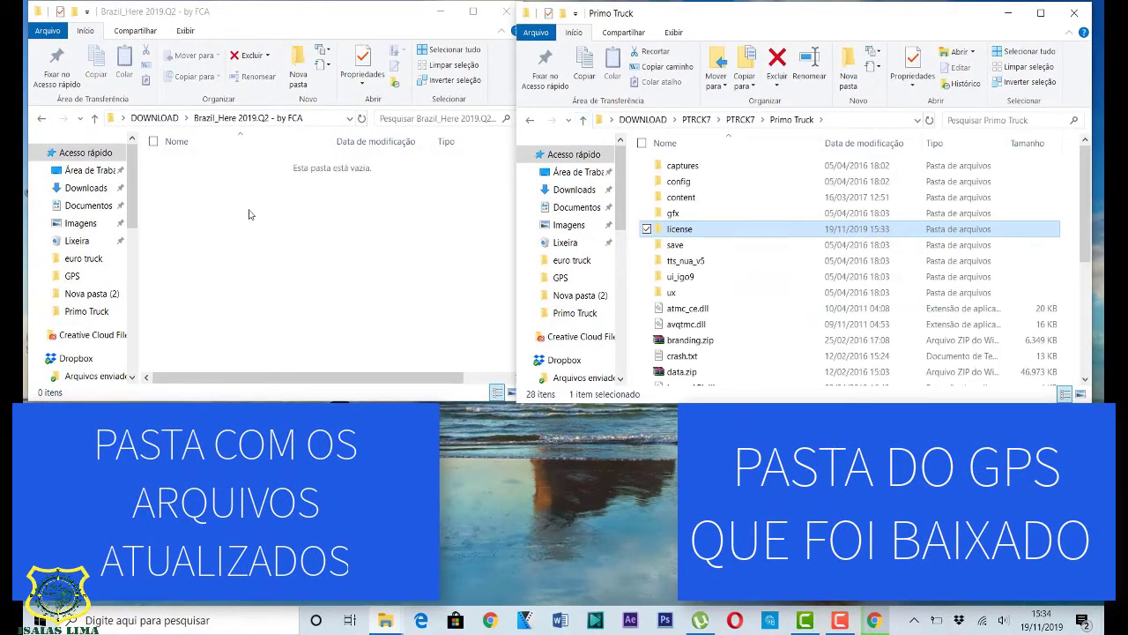
{"action": "left_click", "coordinate": [325, 249]}
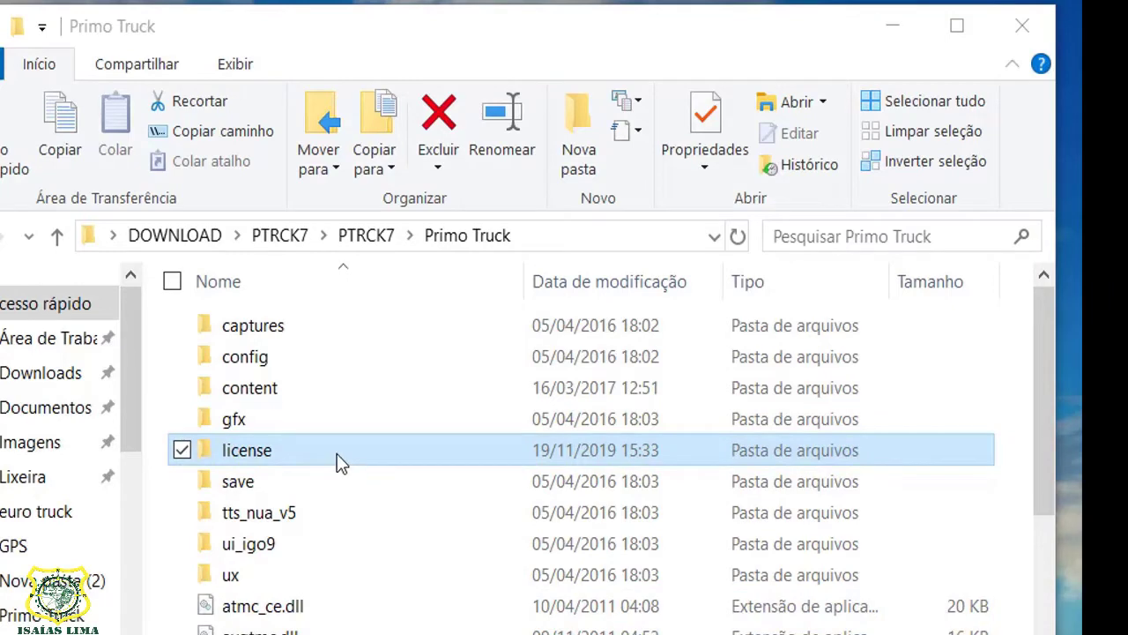
{"action": "double_click", "coordinate": [316, 393]}
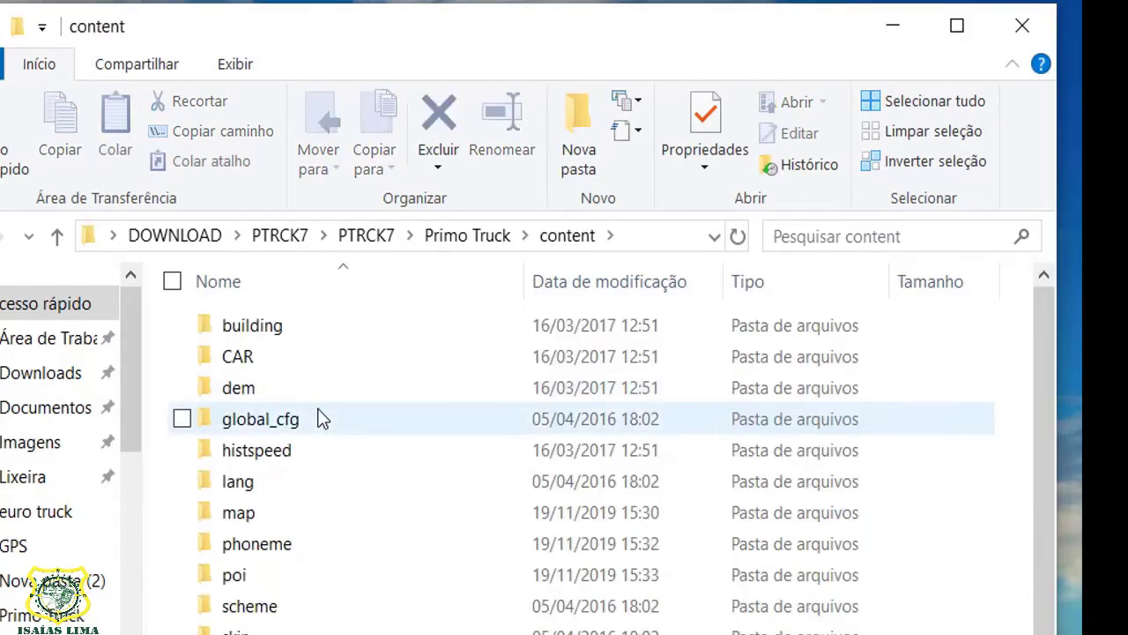
{"action": "double_click", "coordinate": [338, 525]}
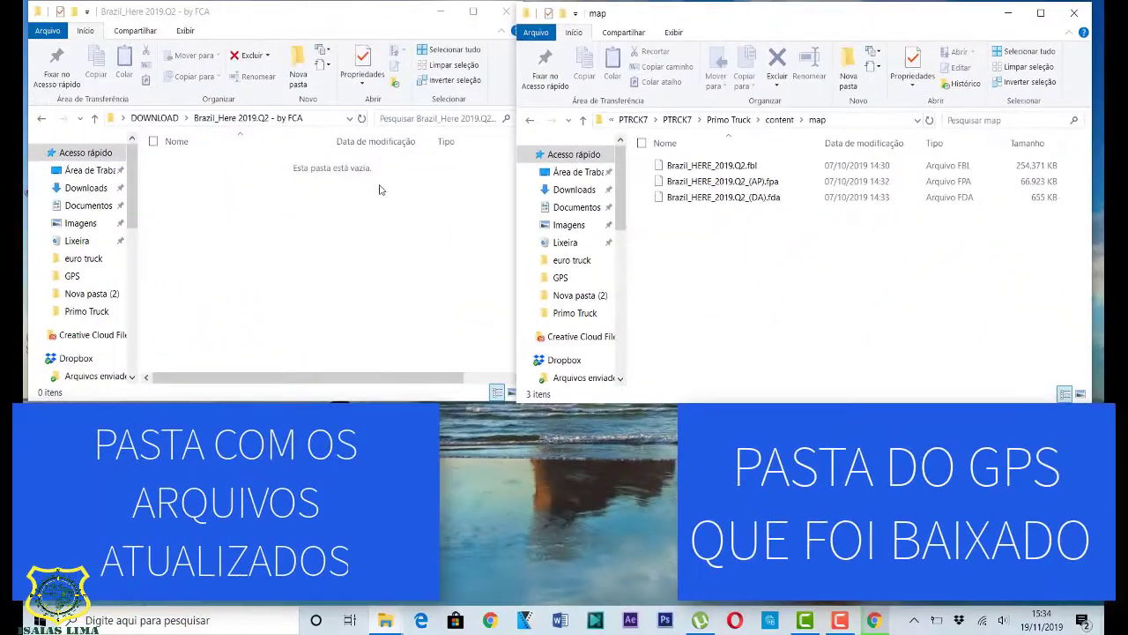
Move Brasil.poi from the Tomtom 2019.06 poi folder in DOWNLOAD into Primo Truck's content\poi folder
{"action": "left_click", "coordinate": [93, 119]}
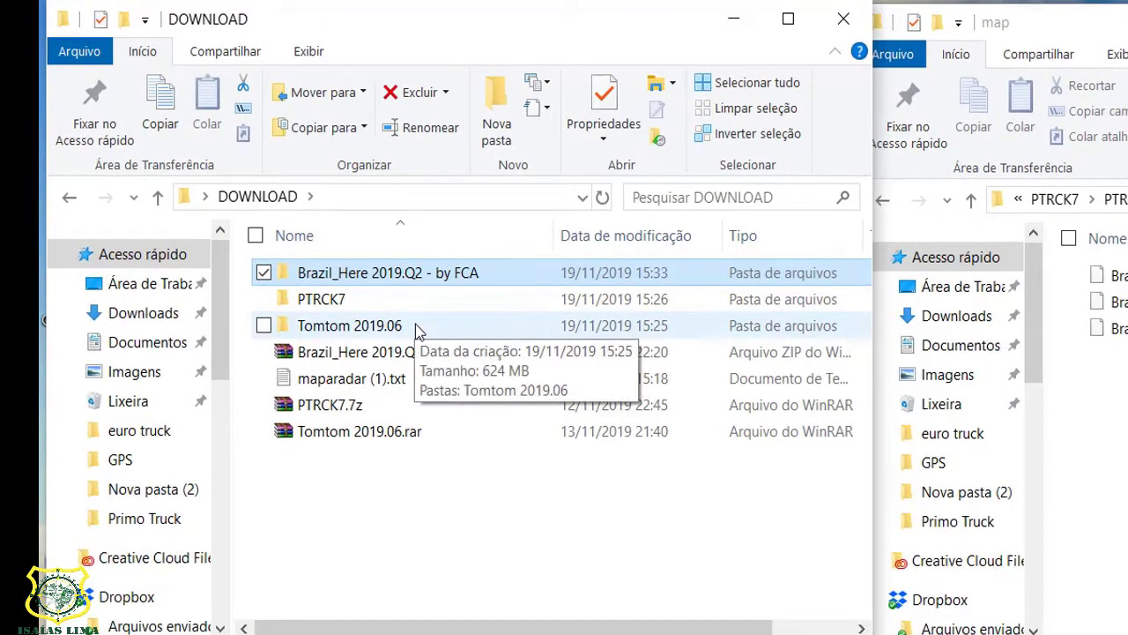
{"action": "double_click", "coordinate": [415, 324]}
{"action": "left_click", "coordinate": [397, 276]}
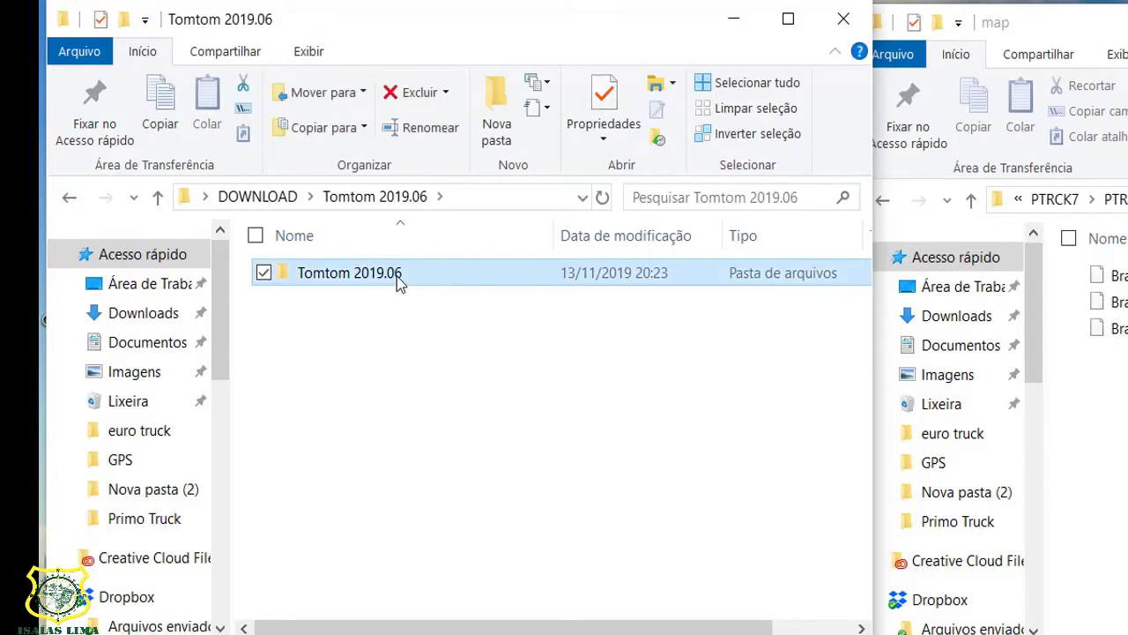
{"action": "double_click", "coordinate": [397, 276]}
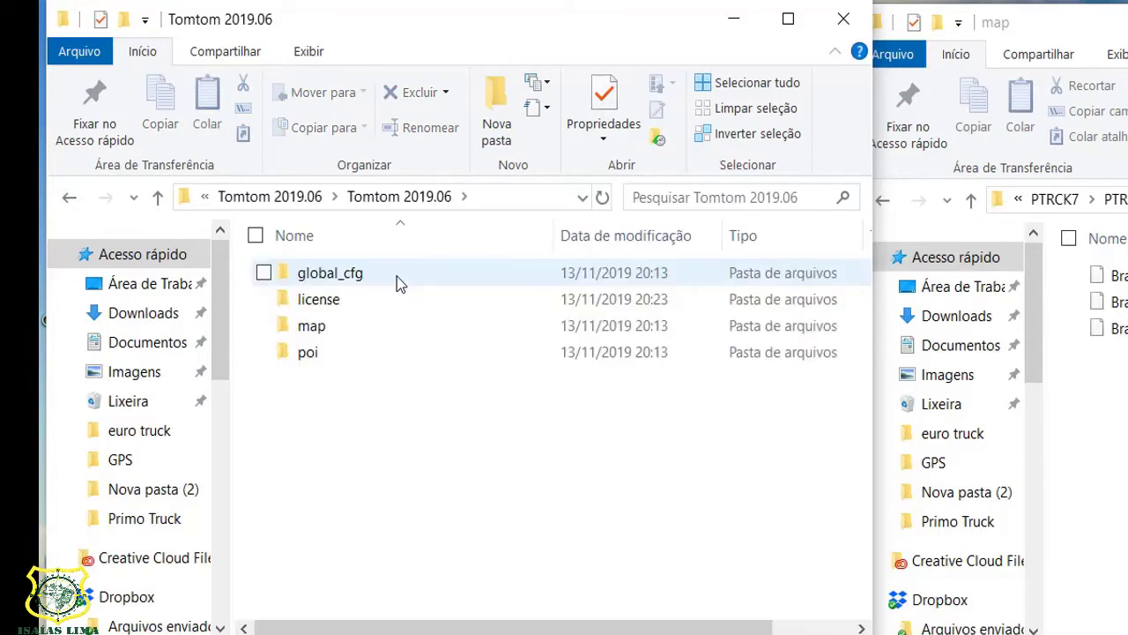
{"action": "double_click", "coordinate": [386, 353]}
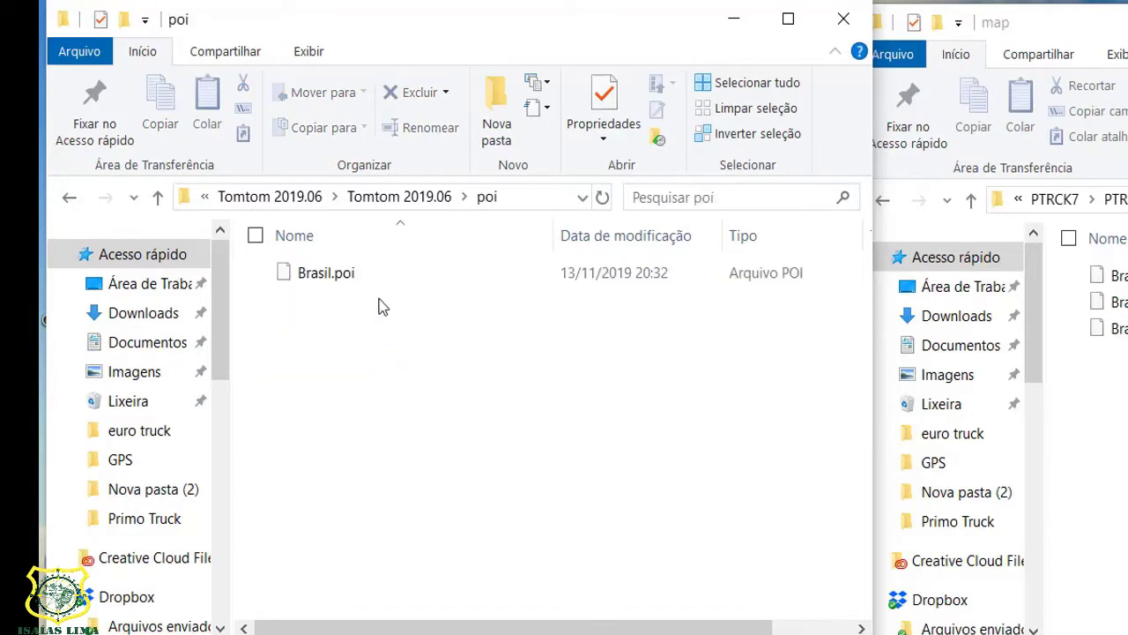
{"action": "left_click", "coordinate": [386, 273]}
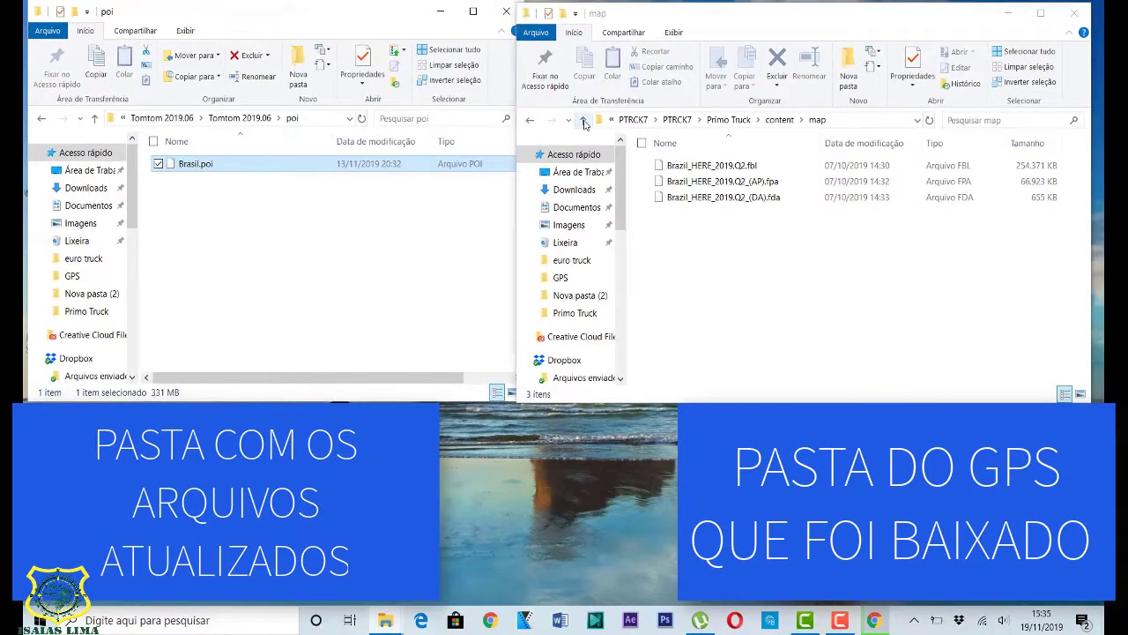
{"action": "left_click", "coordinate": [583, 122]}
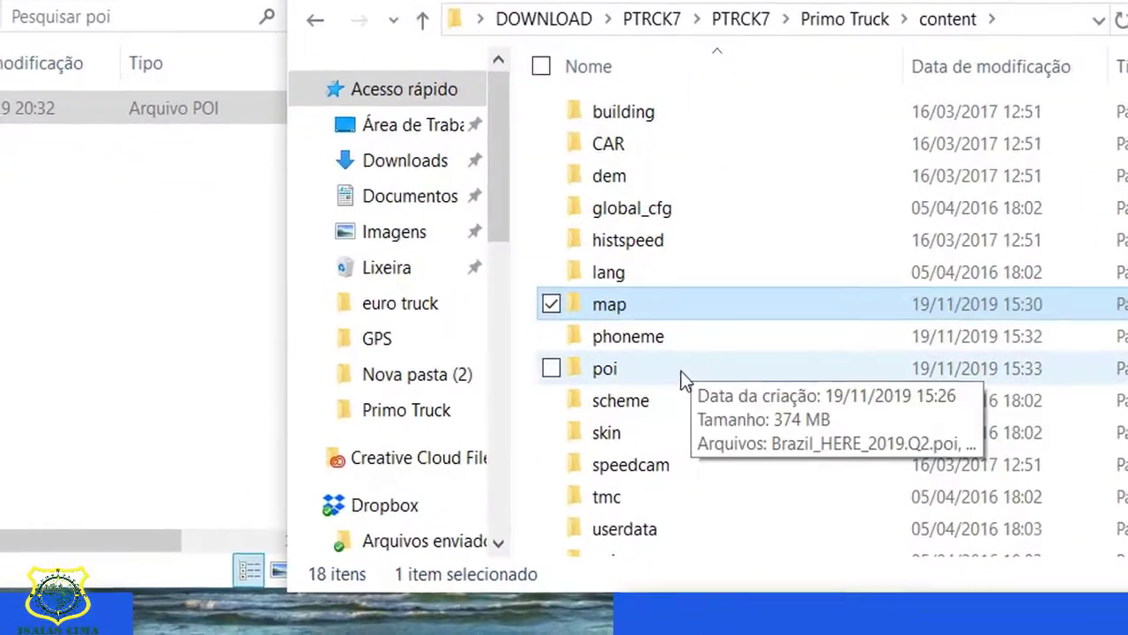
{"action": "double_click", "coordinate": [713, 295]}
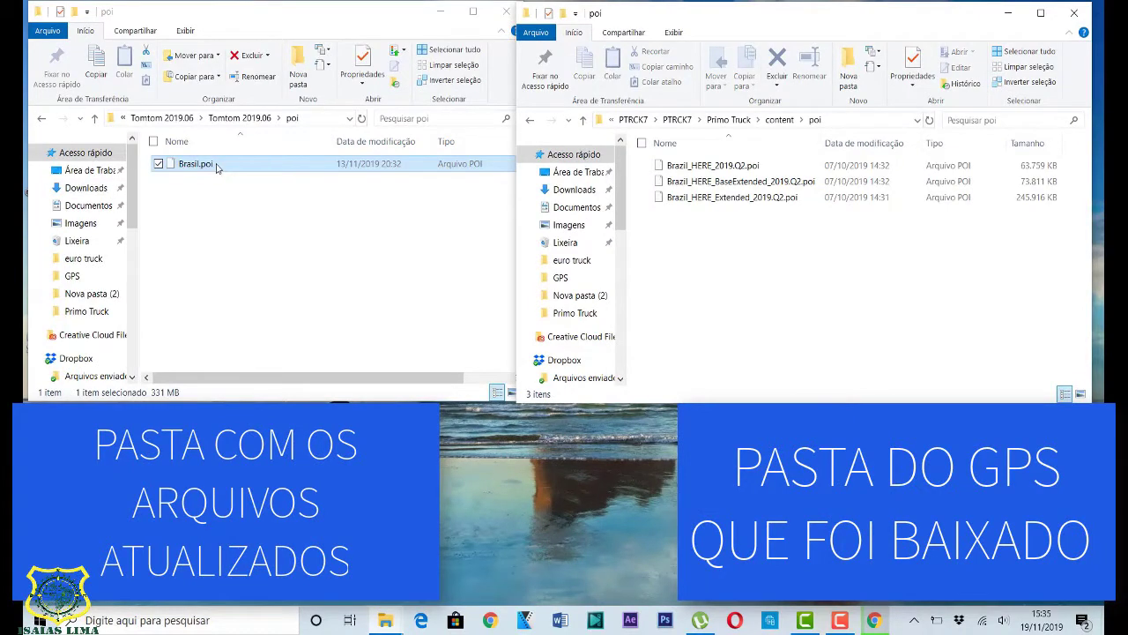
{"action": "left_click_drag", "start_coordinate": [219, 167], "coordinate": [812, 286]}
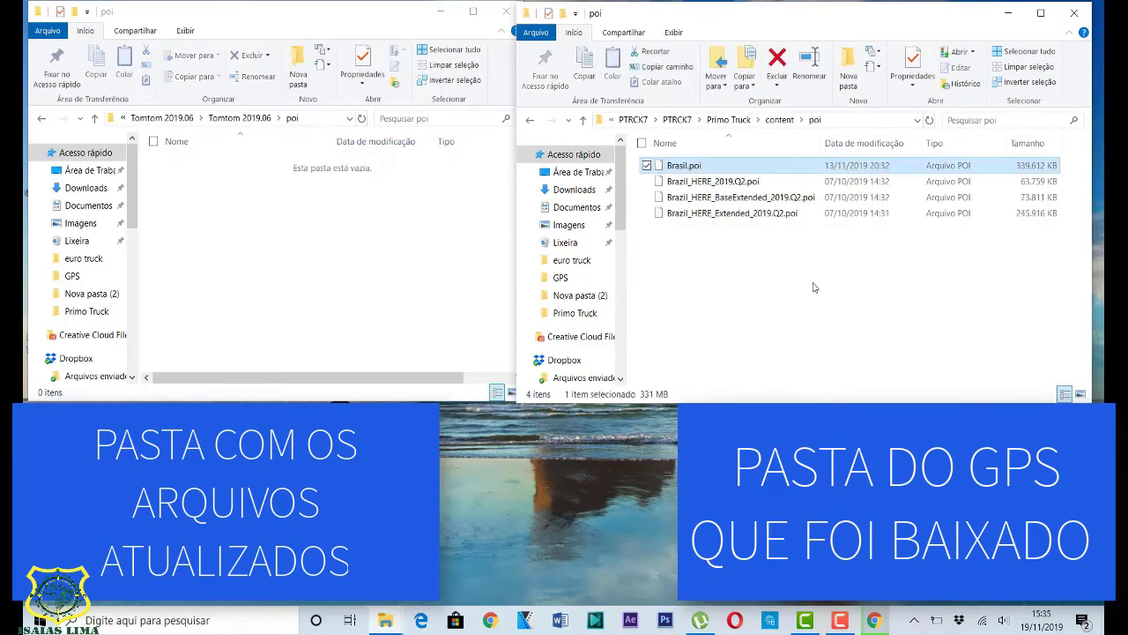
Move Basemap.fbl, Brasil.fbl and Brasil.fsp from the Tomtom 2019.06 map folder into Primo Truck's content\map folder
{"action": "left_click", "coordinate": [96, 119]}
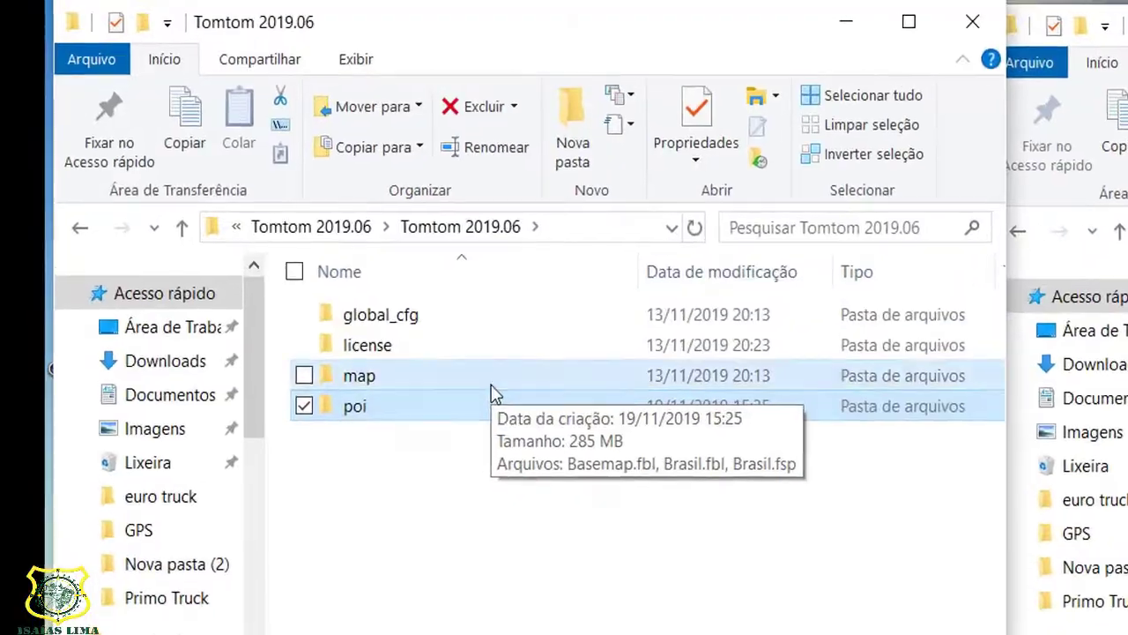
{"action": "double_click", "coordinate": [258, 199]}
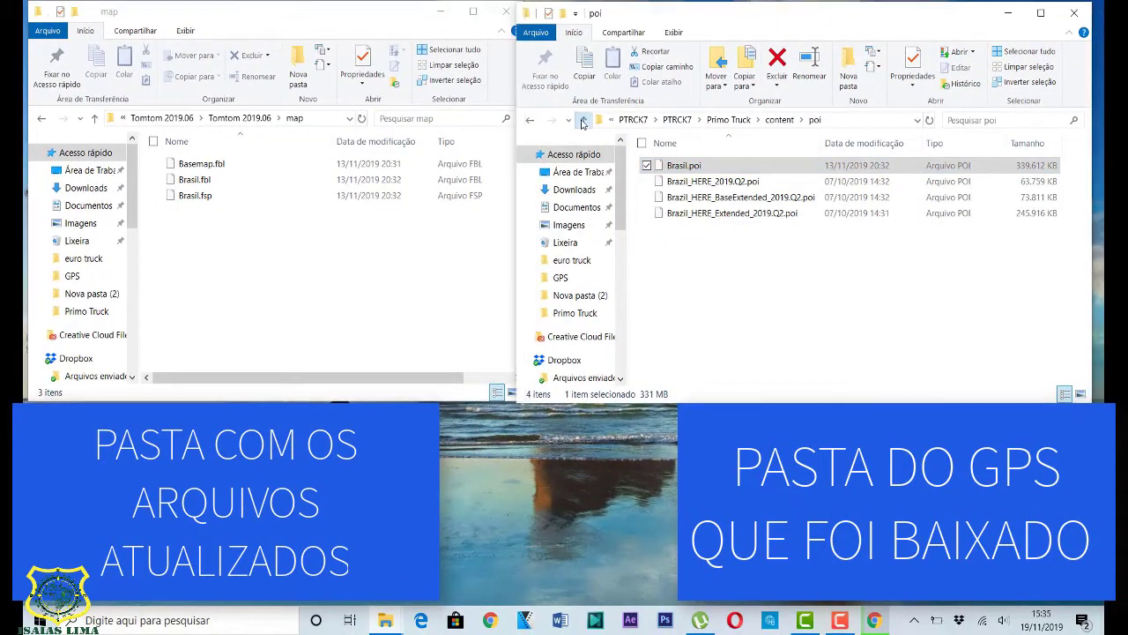
{"action": "left_click", "coordinate": [586, 118]}
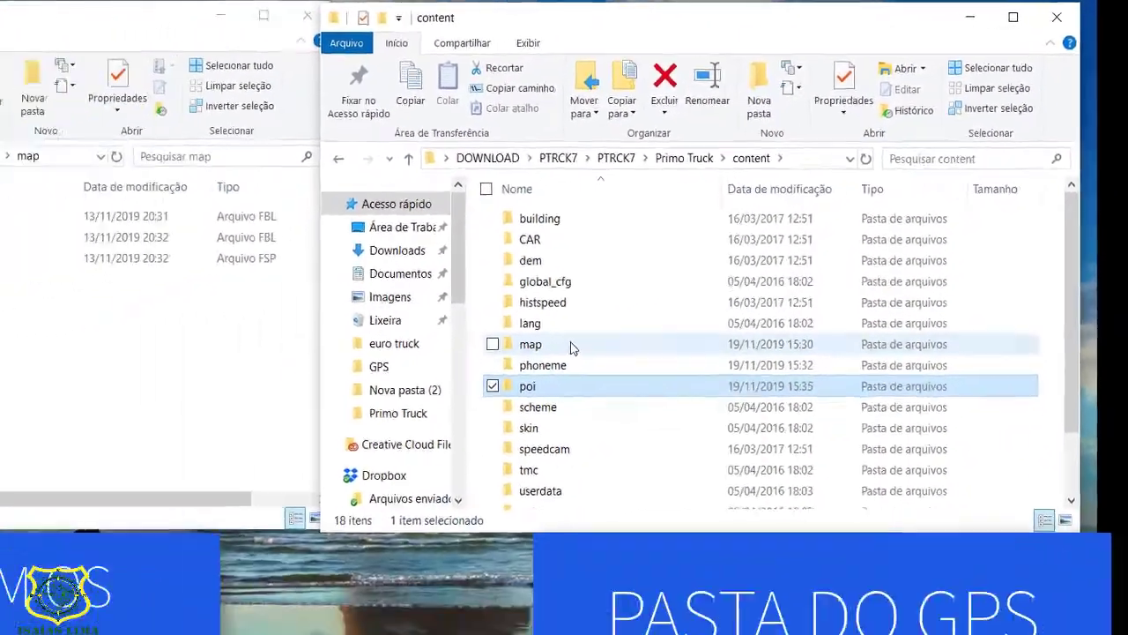
{"action": "double_click", "coordinate": [423, 427]}
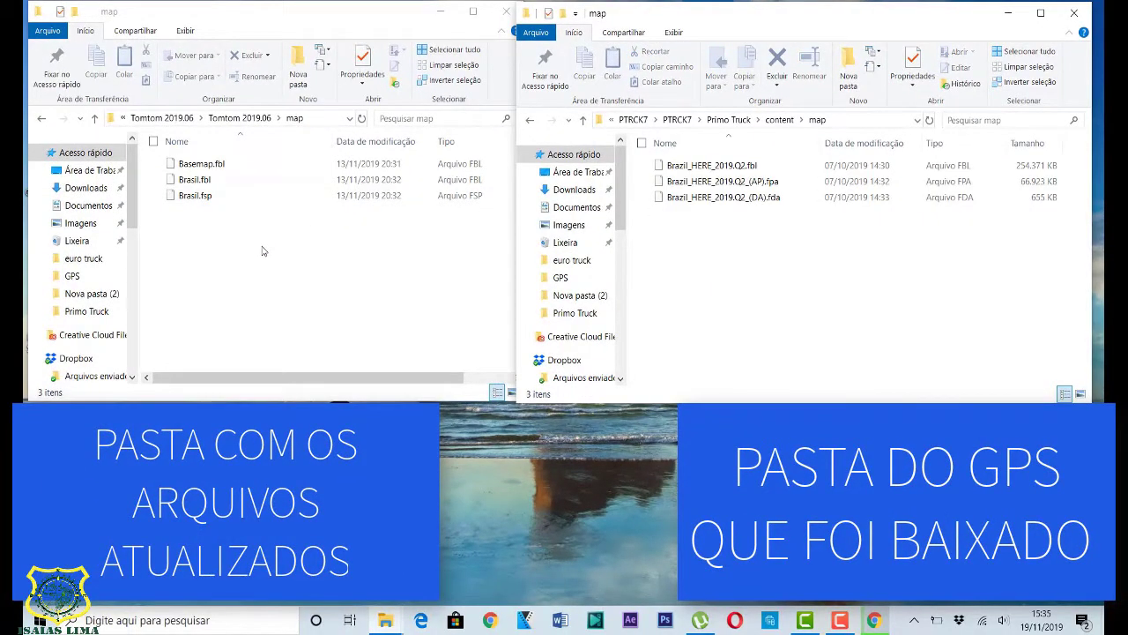
{"action": "left_click_drag", "start_coordinate": [260, 255], "coordinate": [243, 170]}
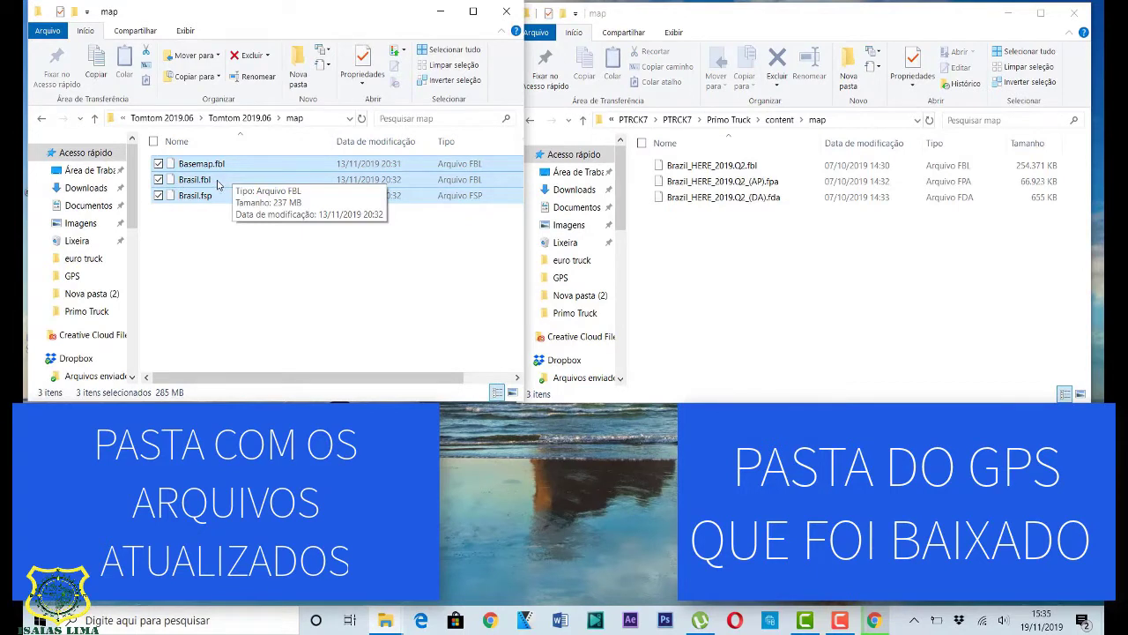
{"action": "left_click_drag", "start_coordinate": [221, 182], "coordinate": [855, 311]}
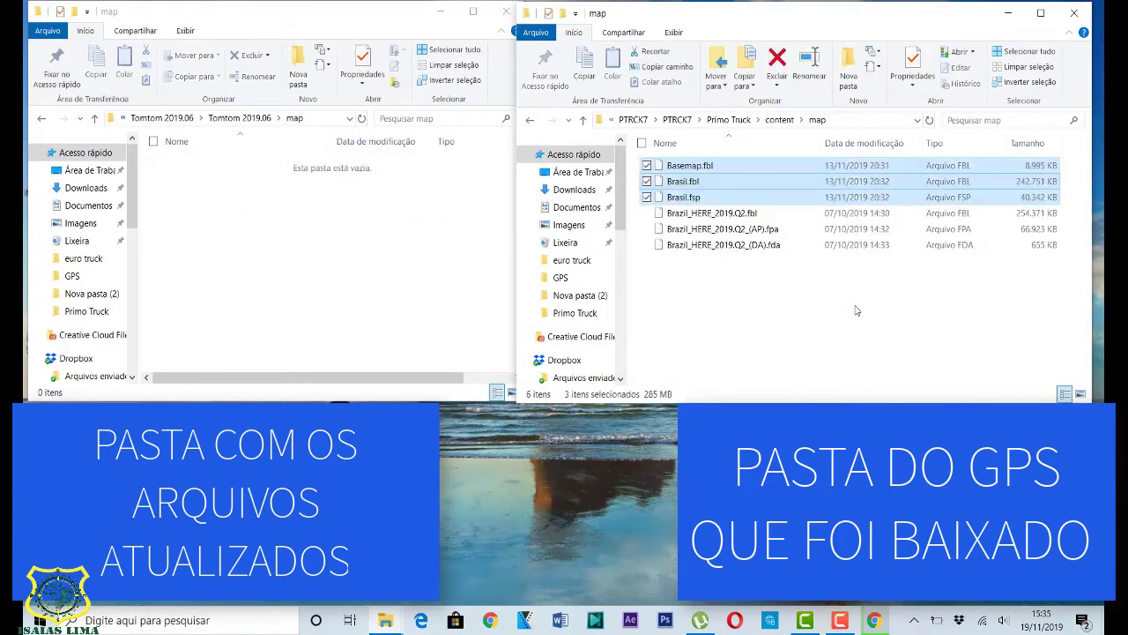
Move Mega_Latest_Map_Guarantee_South_America_2019_Q2.lyc from the Tomtom 2019.06 license folder into Primo Truck's license folder
{"action": "left_click", "coordinate": [583, 120]}
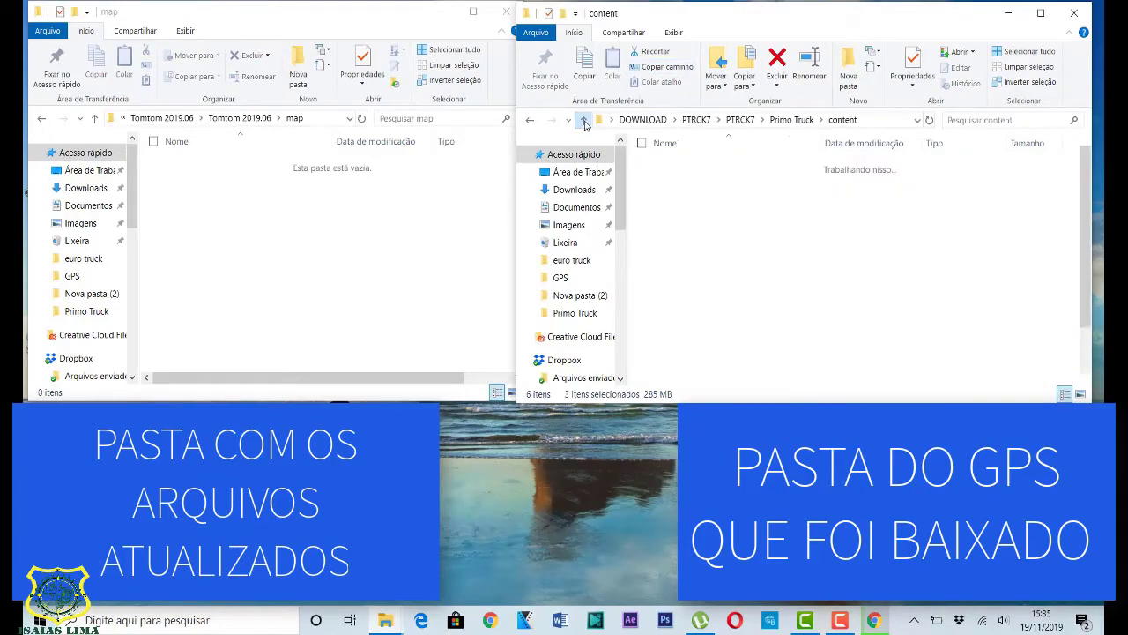
{"action": "left_click", "coordinate": [94, 119]}
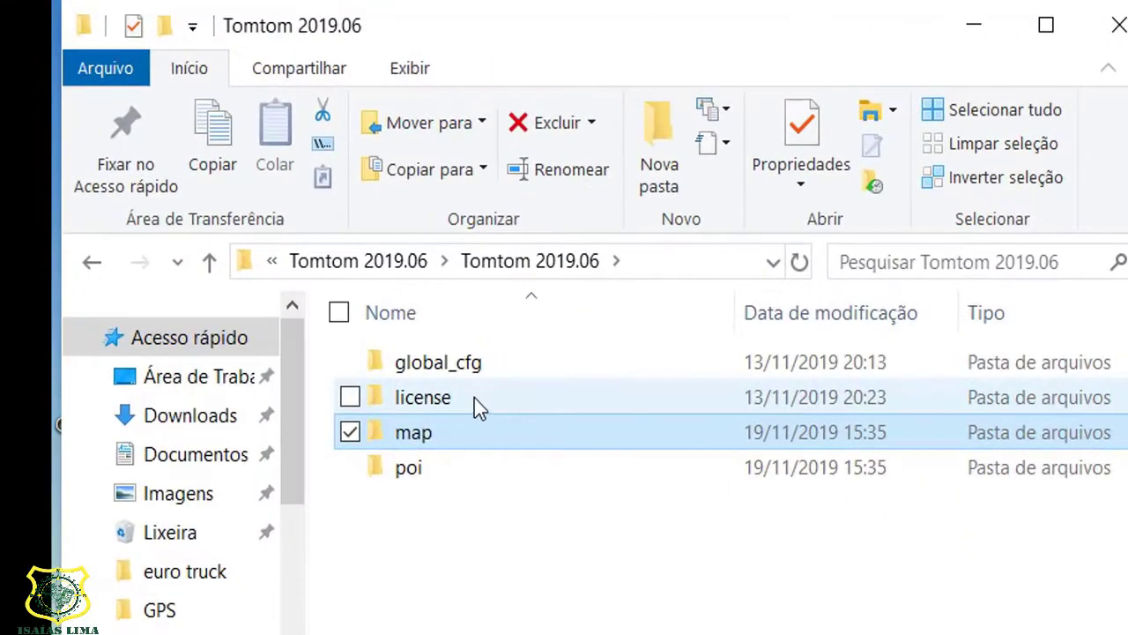
{"action": "double_click", "coordinate": [474, 398]}
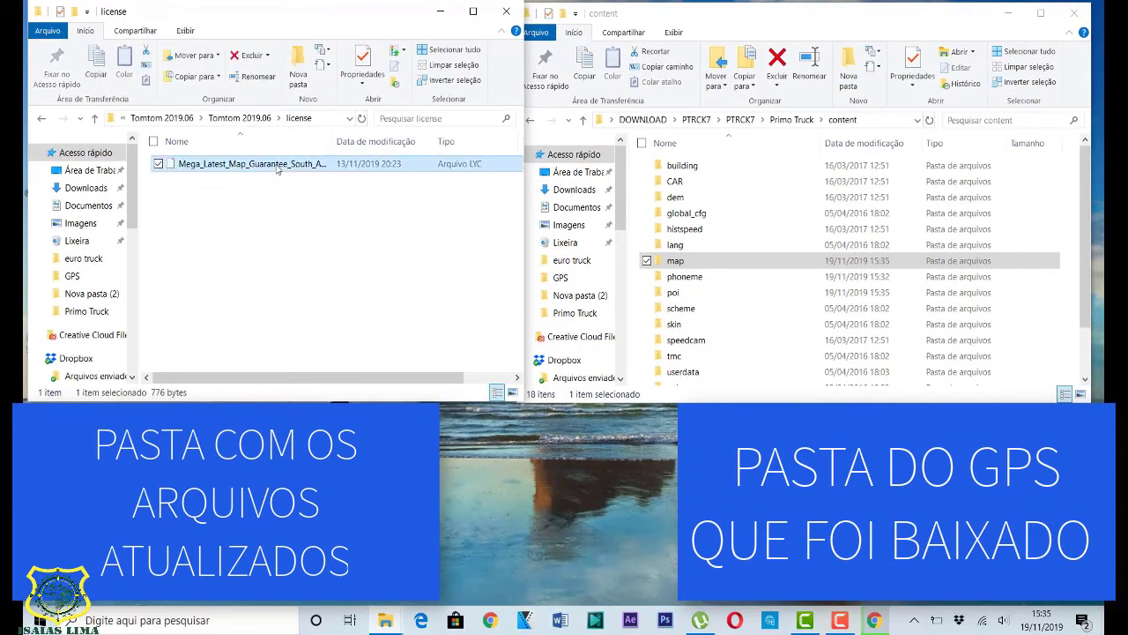
{"action": "right_click", "coordinate": [277, 169]}
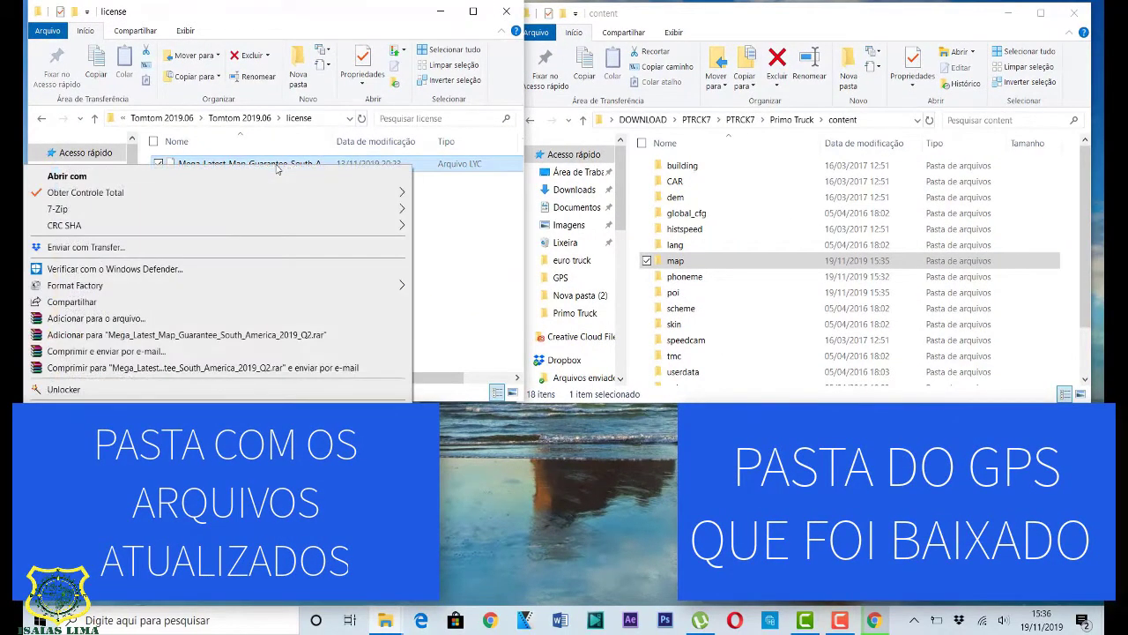
{"action": "key", "text": "Escape"}
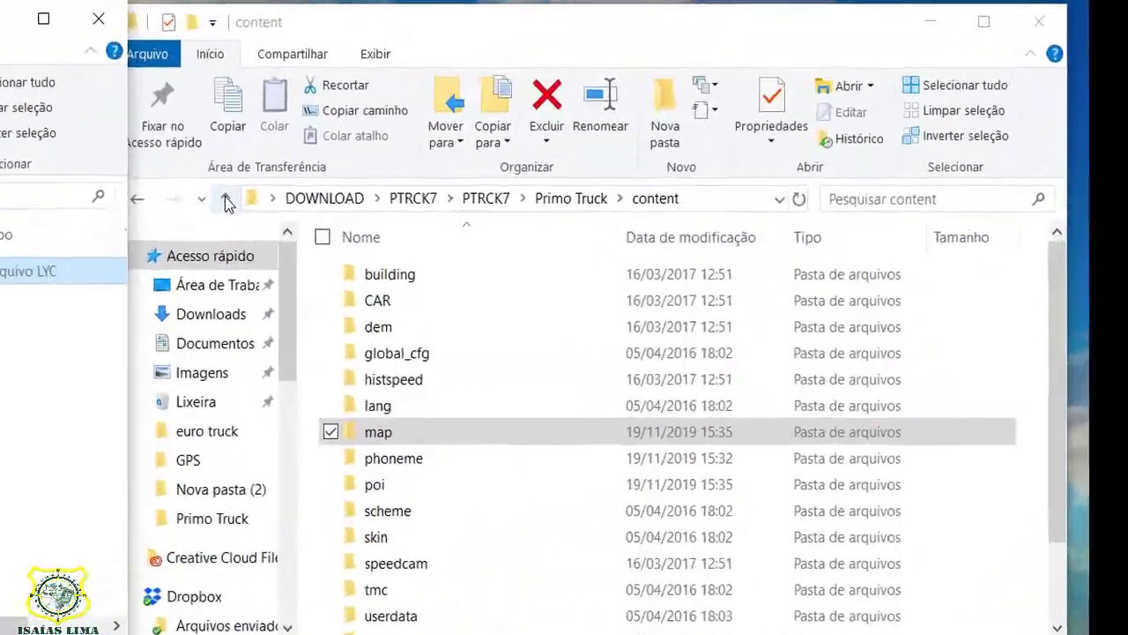
{"action": "left_click", "coordinate": [583, 120]}
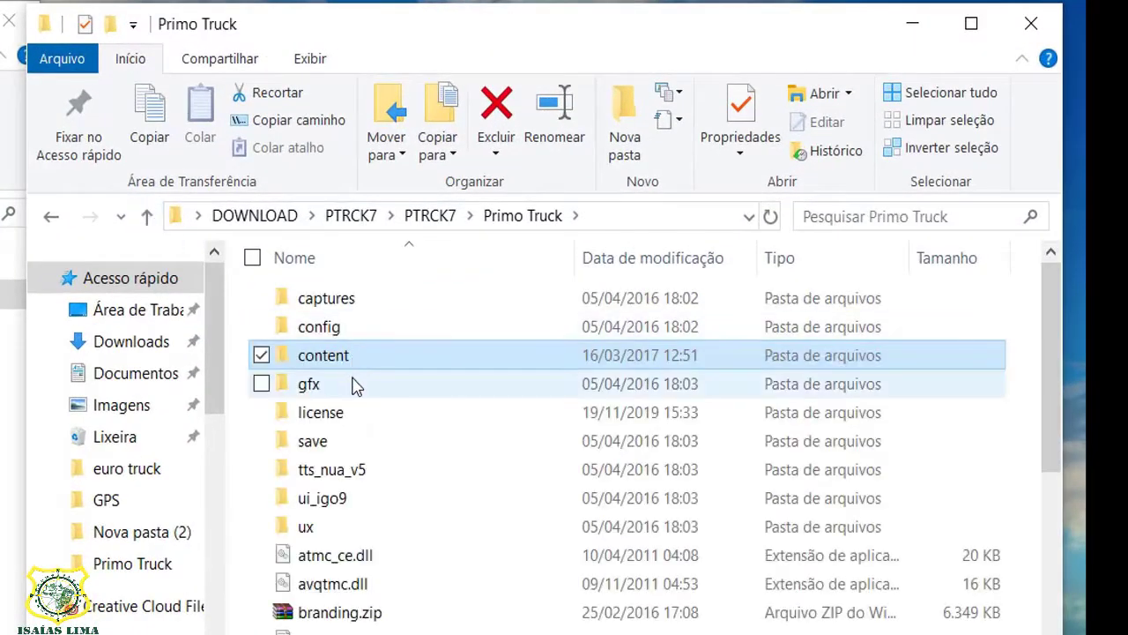
{"action": "double_click", "coordinate": [348, 415]}
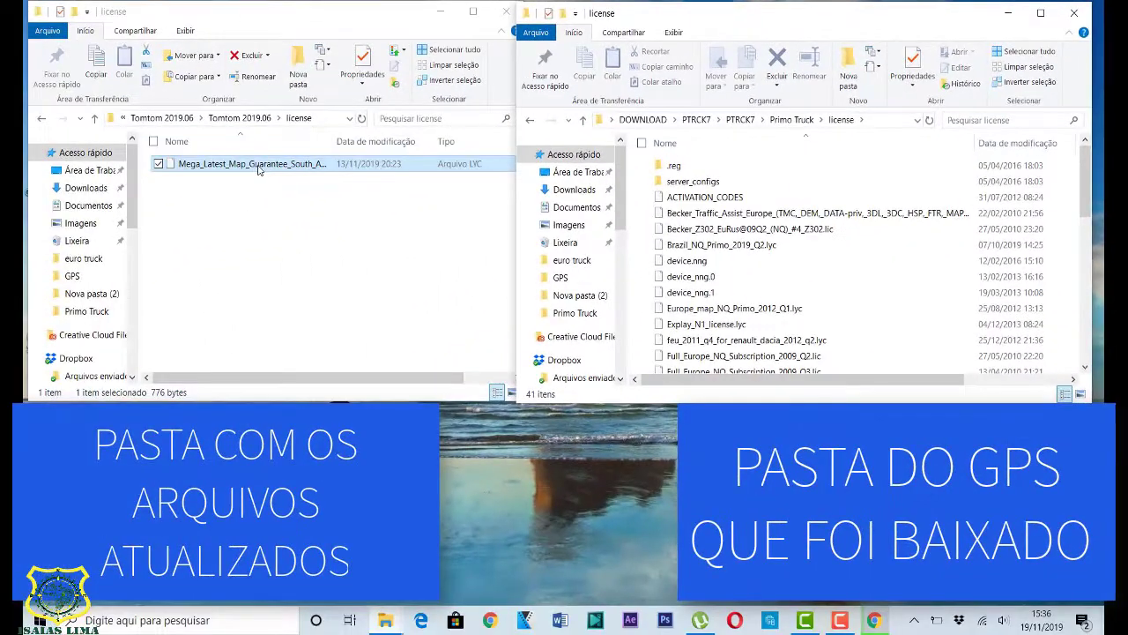
{"action": "left_click_drag", "start_coordinate": [262, 169], "coordinate": [807, 295]}
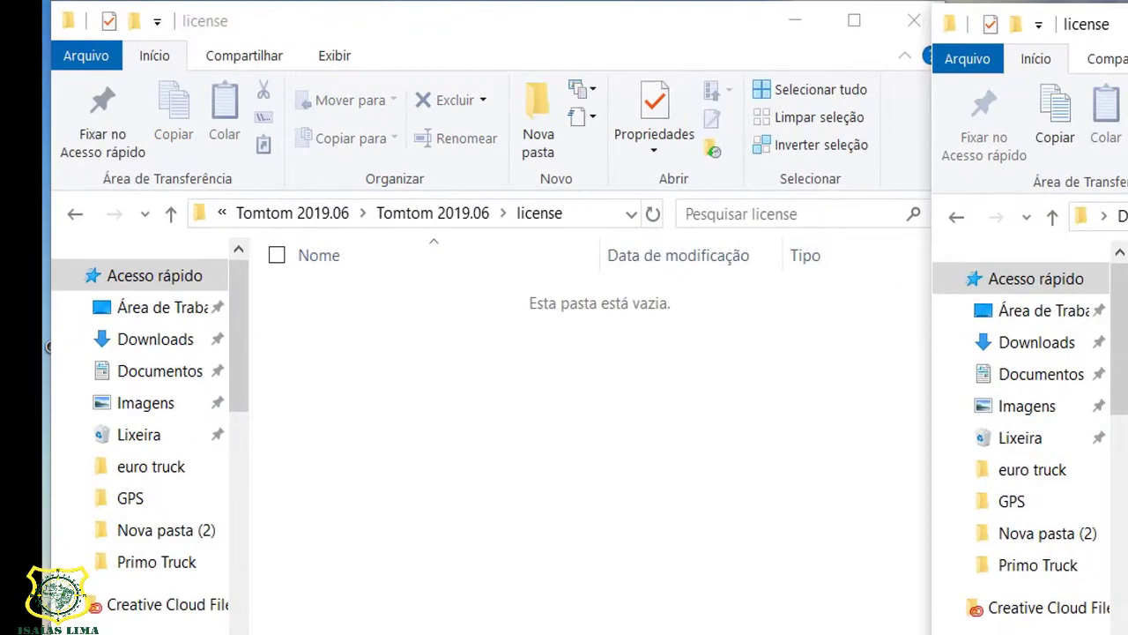
Replace global_cfg.zip in Primo Truck's content\global_cfg folder with the one from the Tomtom 2019.06 global_cfg folder
{"action": "left_click", "coordinate": [171, 213]}
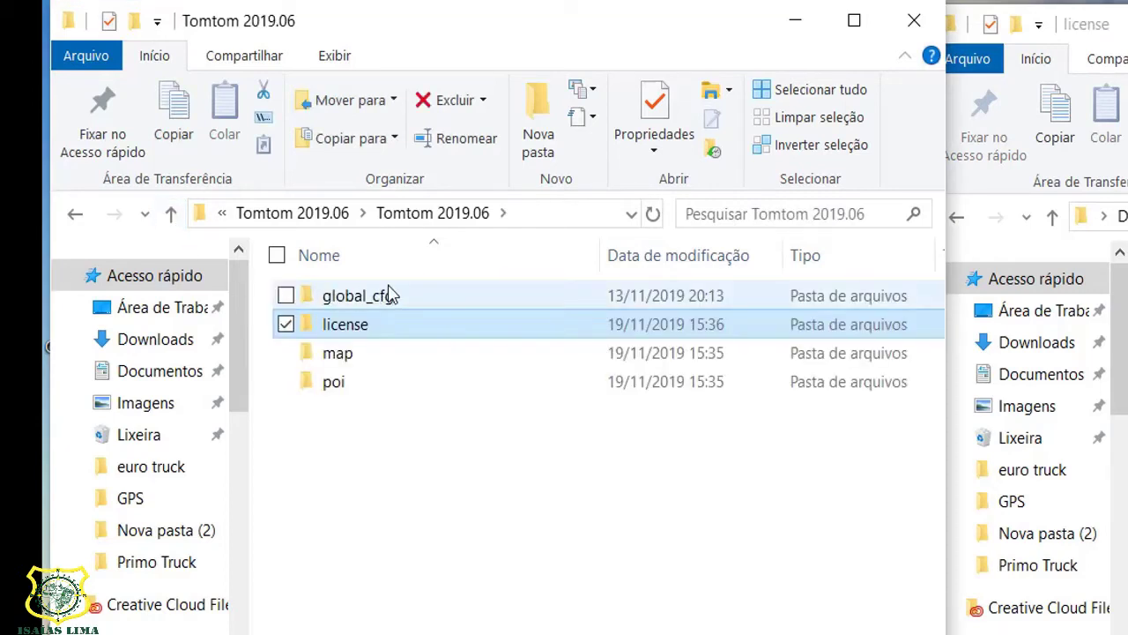
{"action": "double_click", "coordinate": [396, 300]}
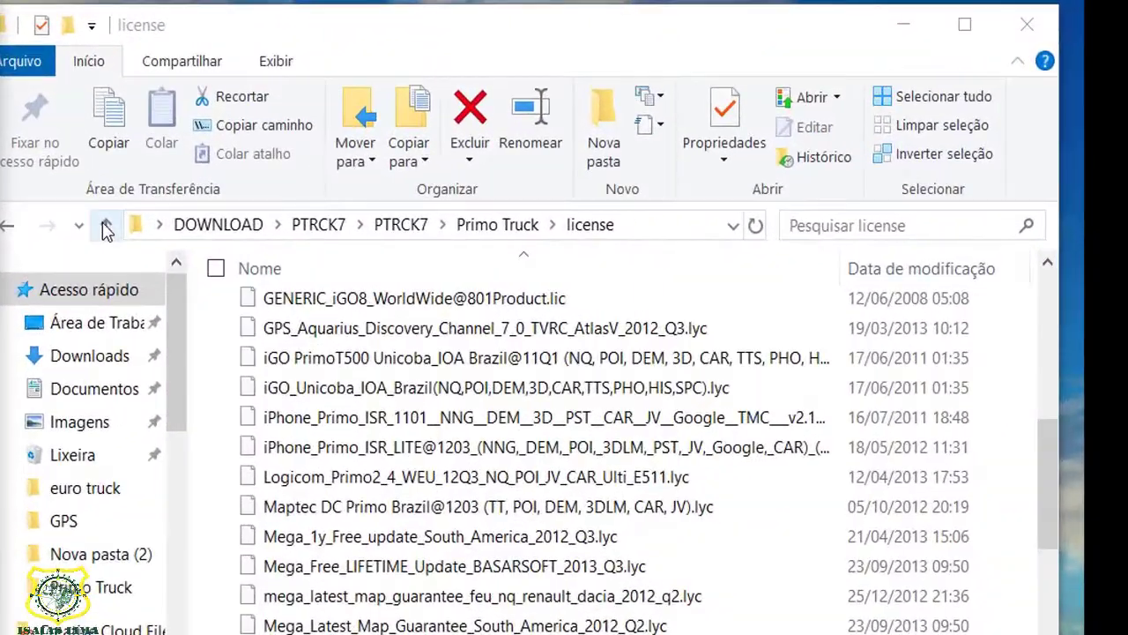
{"action": "left_click", "coordinate": [105, 227]}
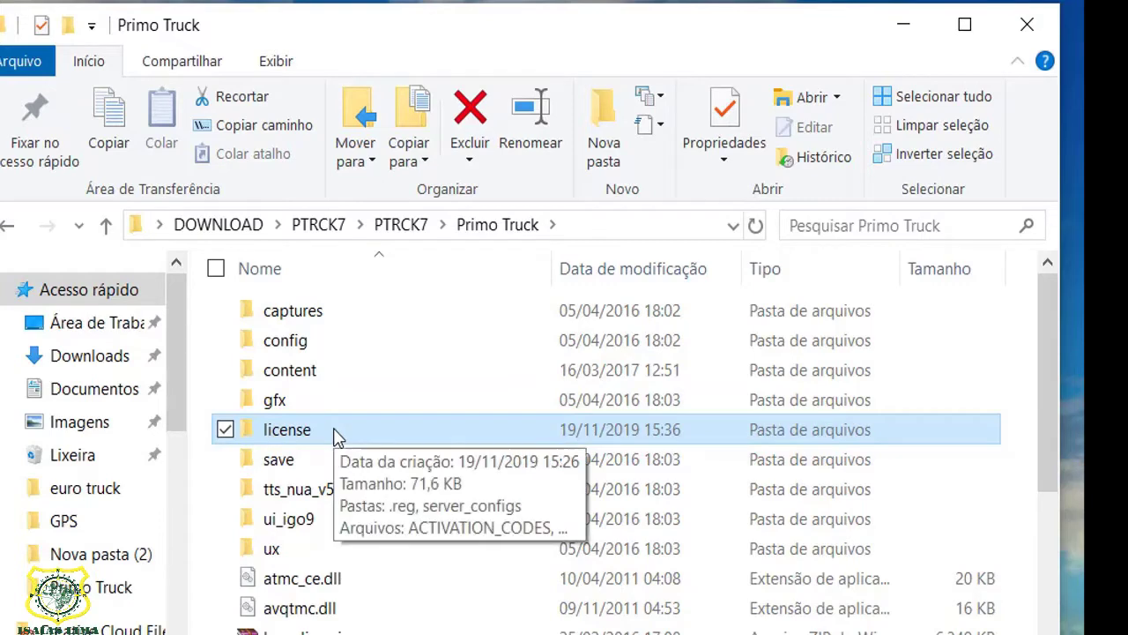
{"action": "double_click", "coordinate": [332, 369]}
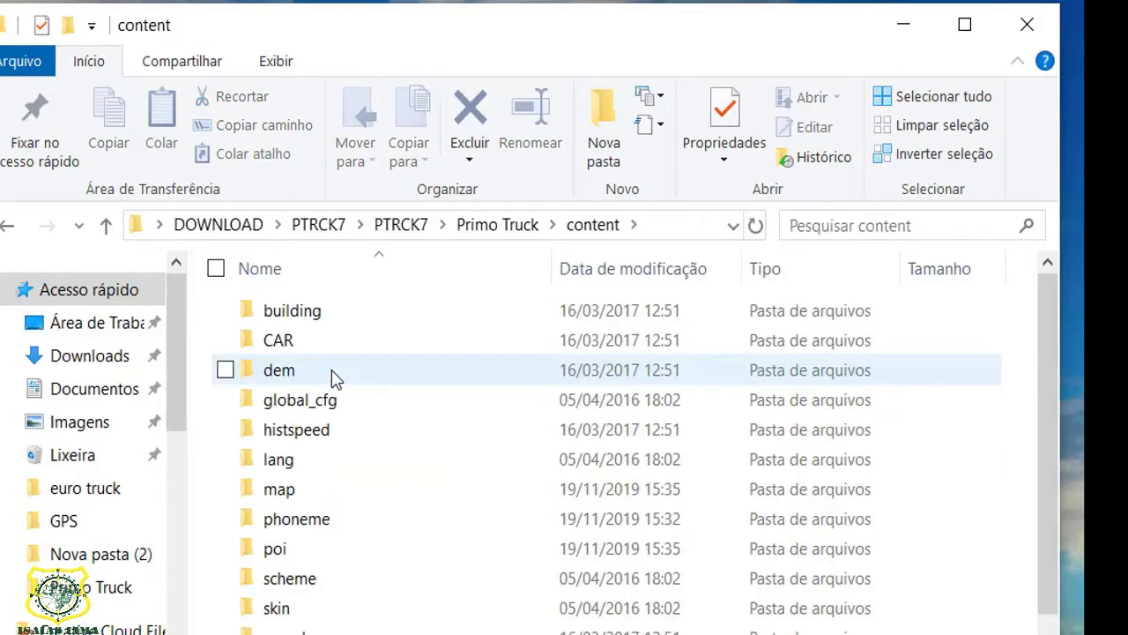
{"action": "double_click", "coordinate": [370, 410]}
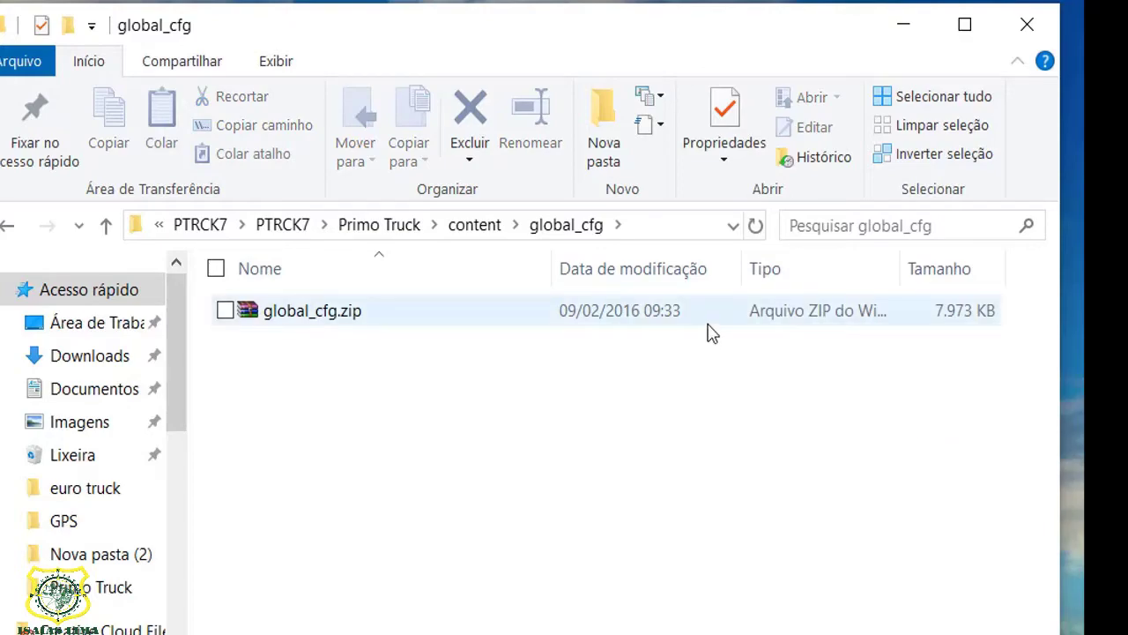
{"action": "left_click", "coordinate": [669, 320]}
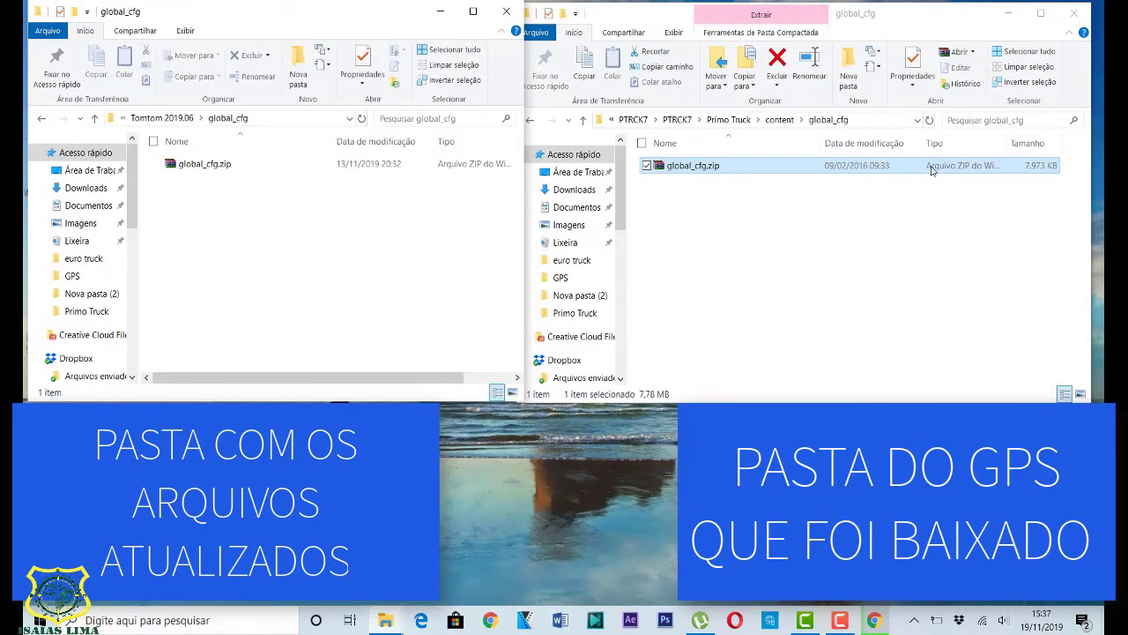
{"action": "left_click", "coordinate": [927, 168]}
{"action": "key", "text": "Delete"}
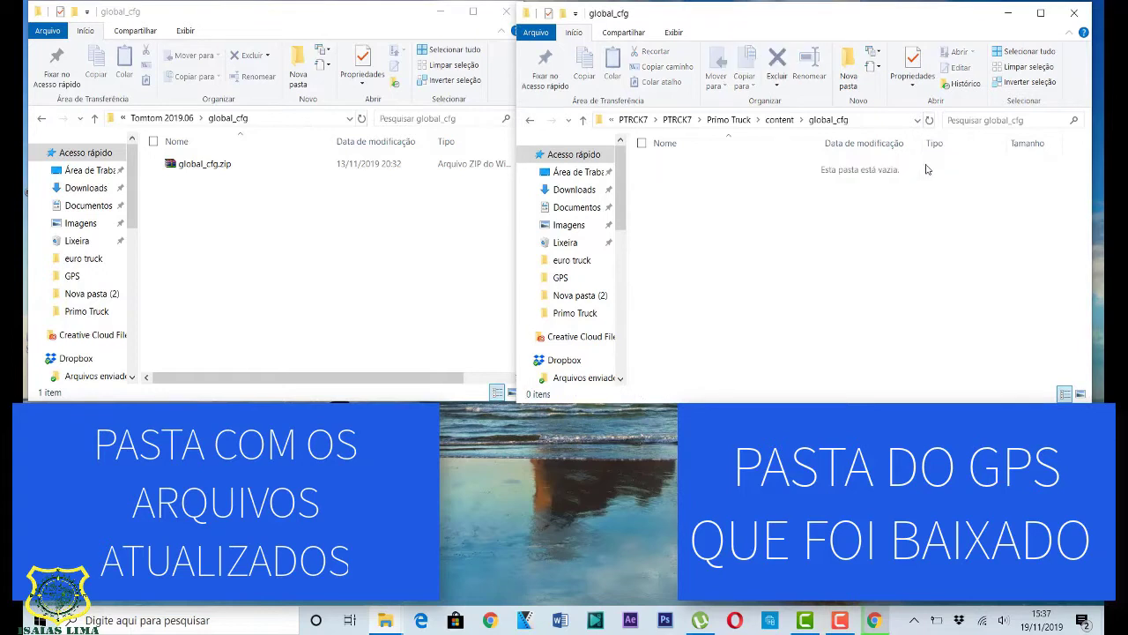
{"action": "left_click_drag", "start_coordinate": [266, 169], "coordinate": [892, 240]}
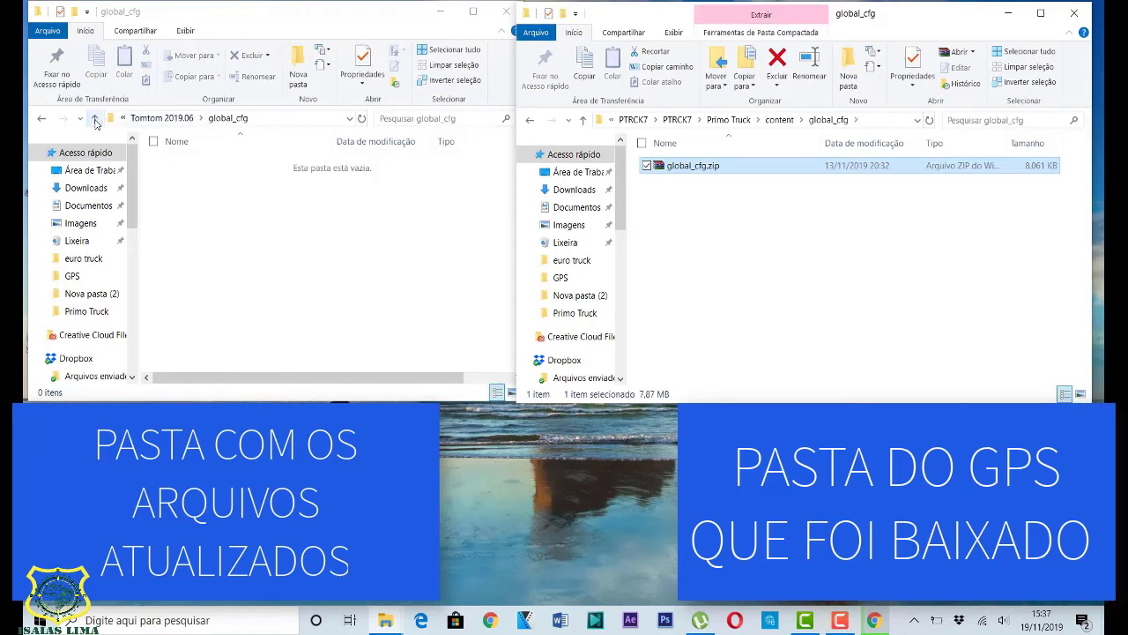
Return from the Tomtom global_cfg folder to DOWNLOAD and open Primo Truck's content\map folder to check the map files
{"action": "left_click", "coordinate": [95, 120]}
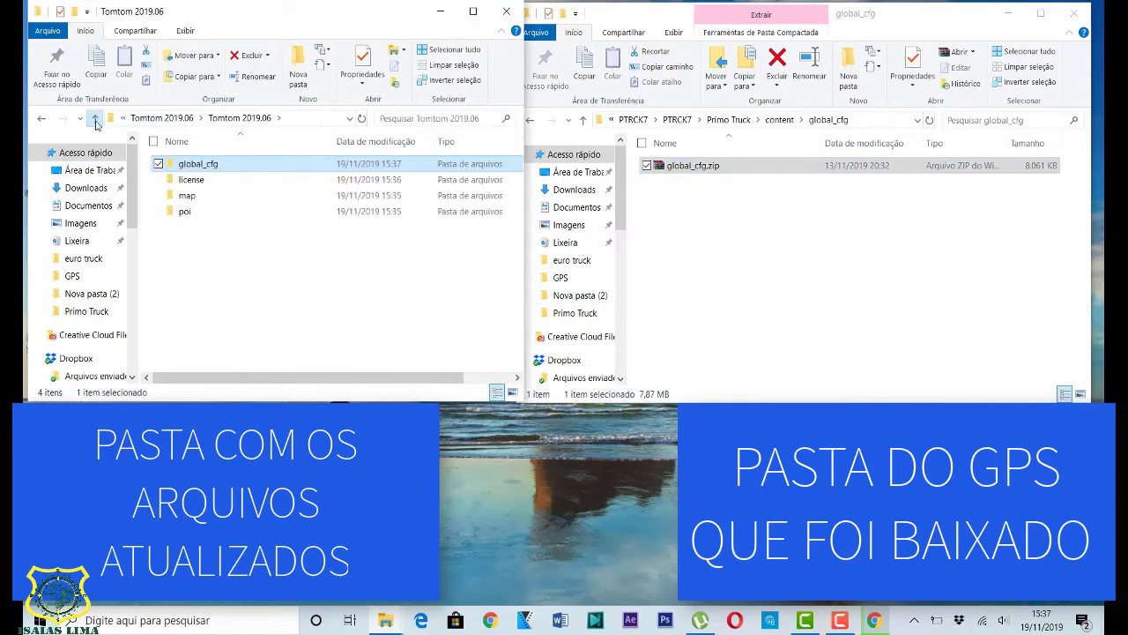
{"action": "left_click", "coordinate": [95, 121]}
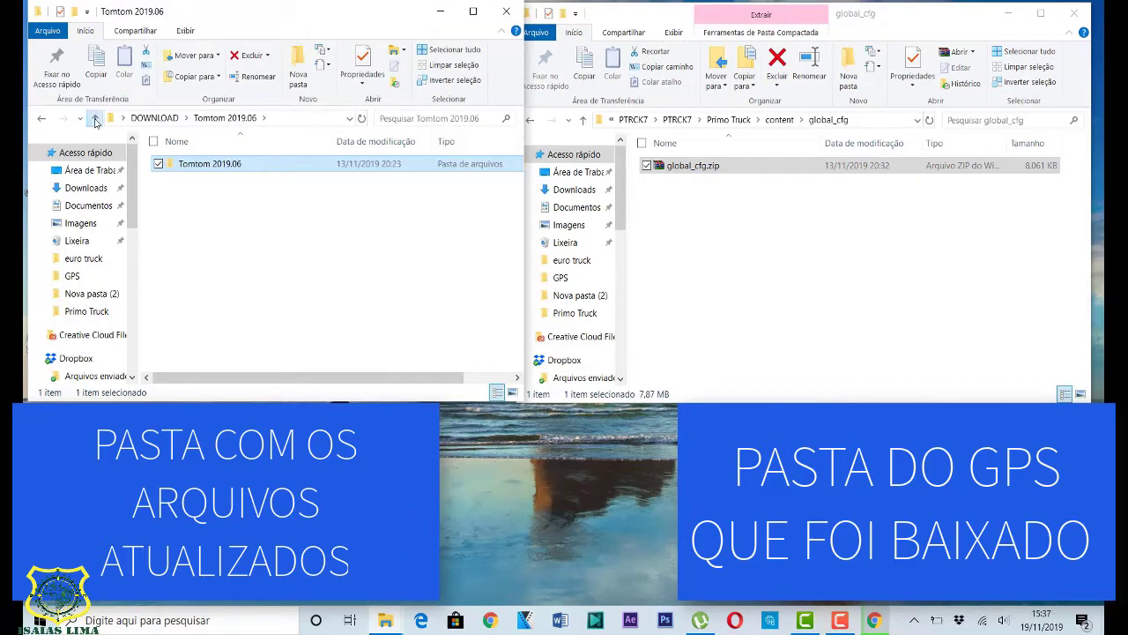
{"action": "left_click", "coordinate": [95, 120]}
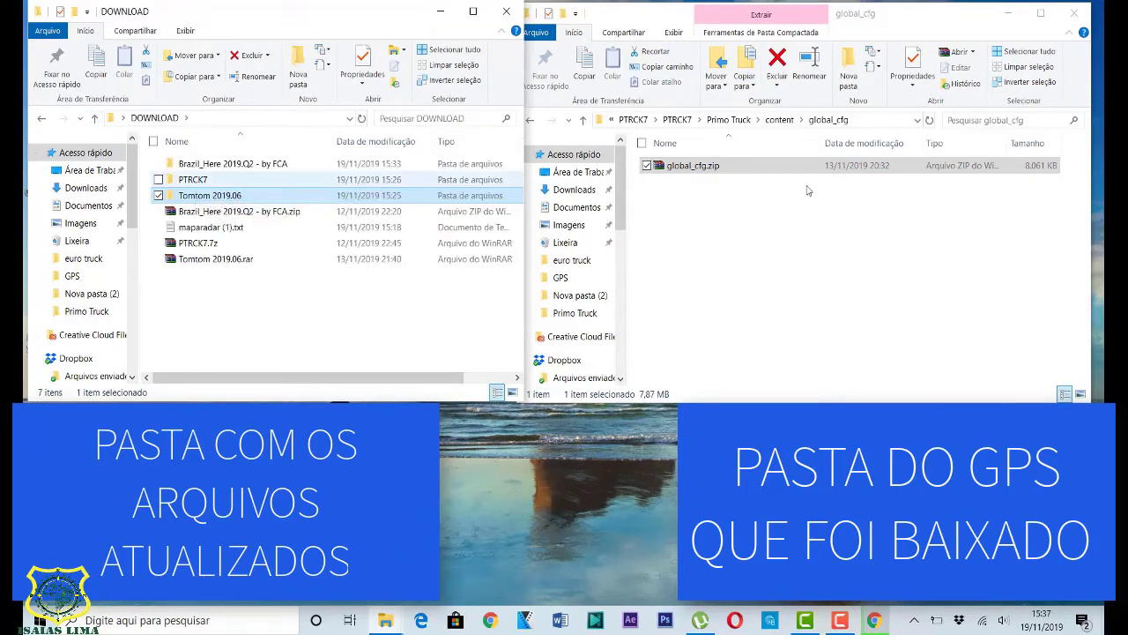
{"action": "left_click", "coordinate": [583, 120]}
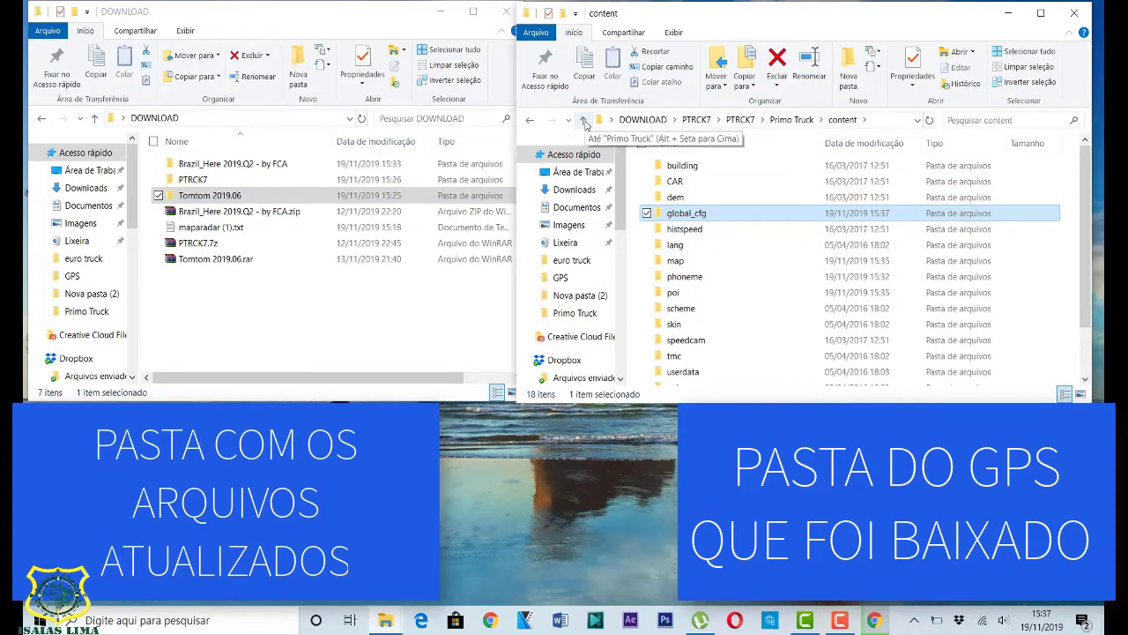
{"action": "double_click", "coordinate": [716, 260]}
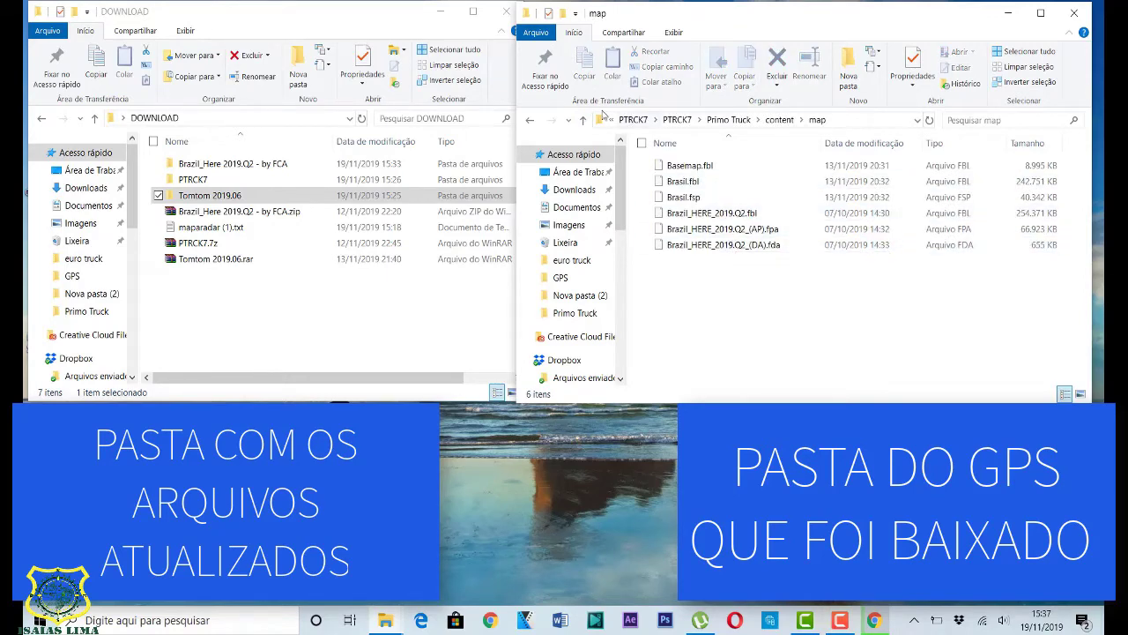
Open sys.txt from the Primo Truck folder and locate the map_ta and map_nt lines under [mapchanger]
{"action": "left_click", "coordinate": [586, 121]}
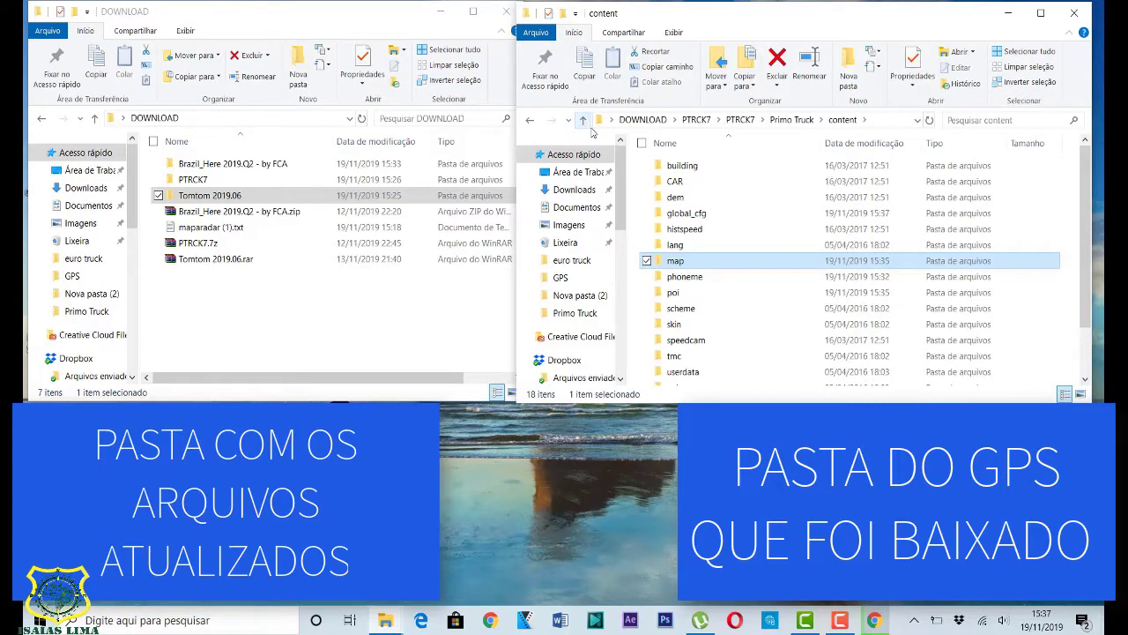
{"action": "left_click", "coordinate": [1040, 14]}
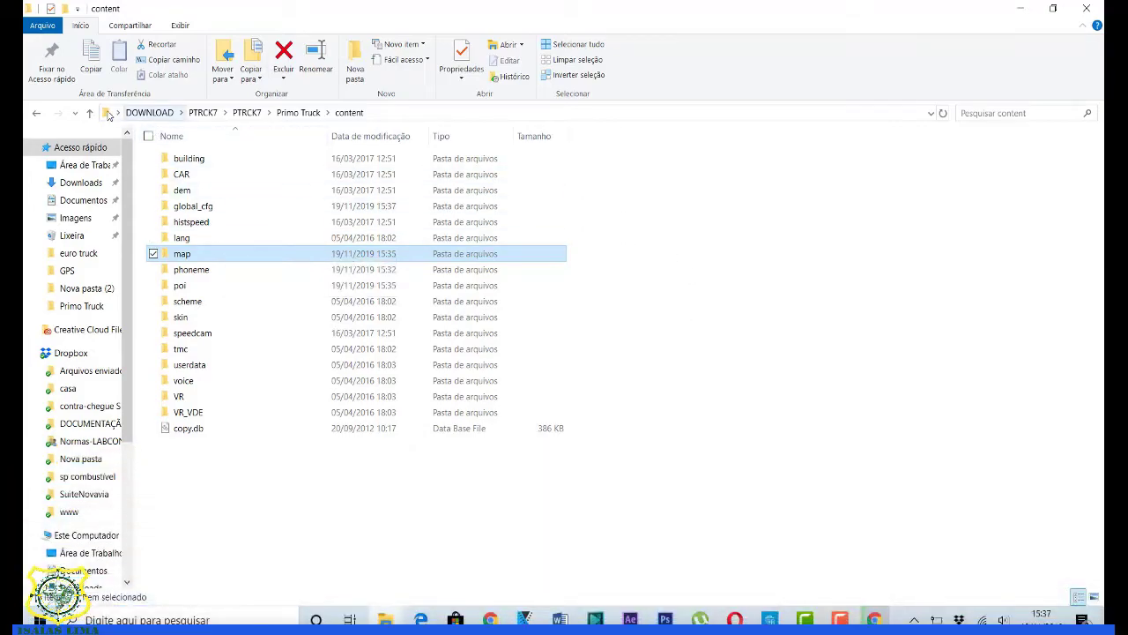
{"action": "left_click", "coordinate": [90, 112]}
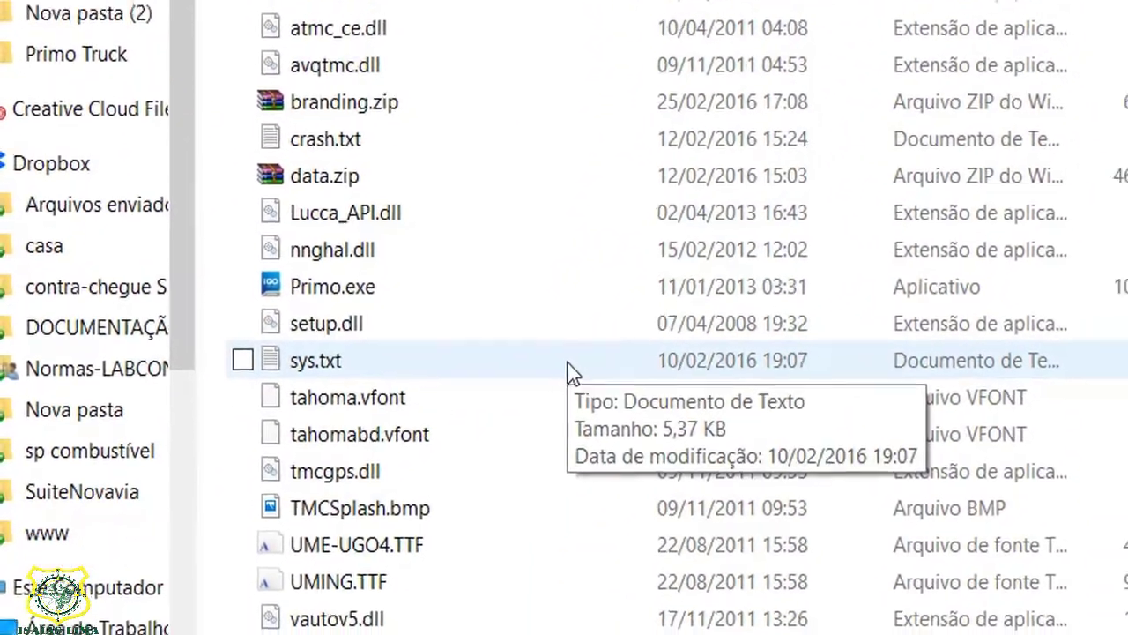
{"action": "left_click", "coordinate": [551, 448]}
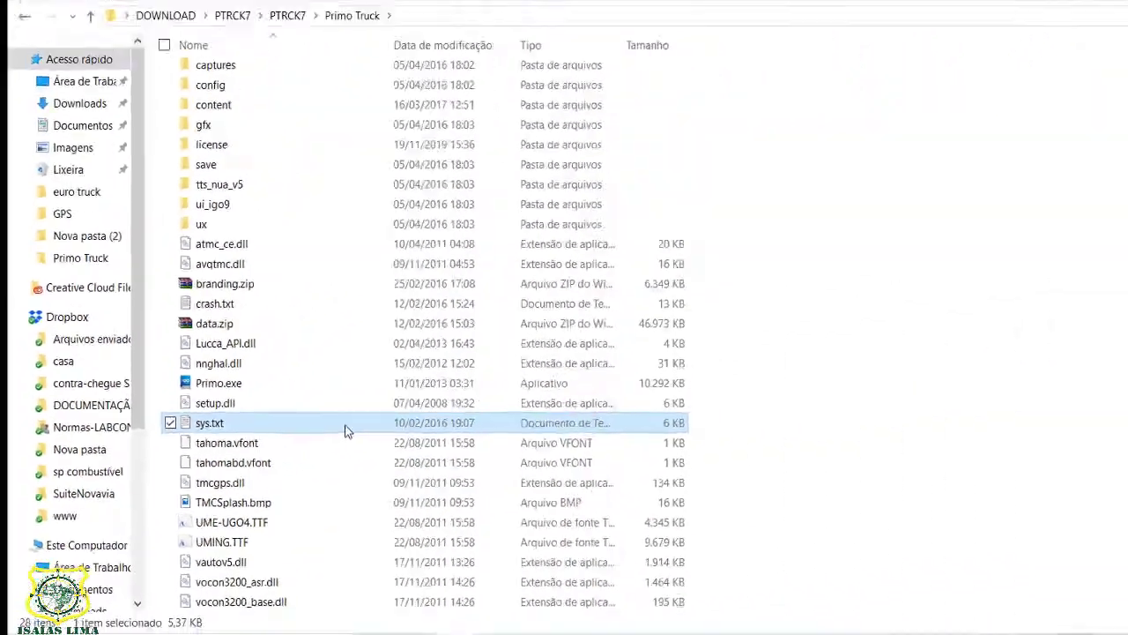
{"action": "double_click", "coordinate": [357, 423]}
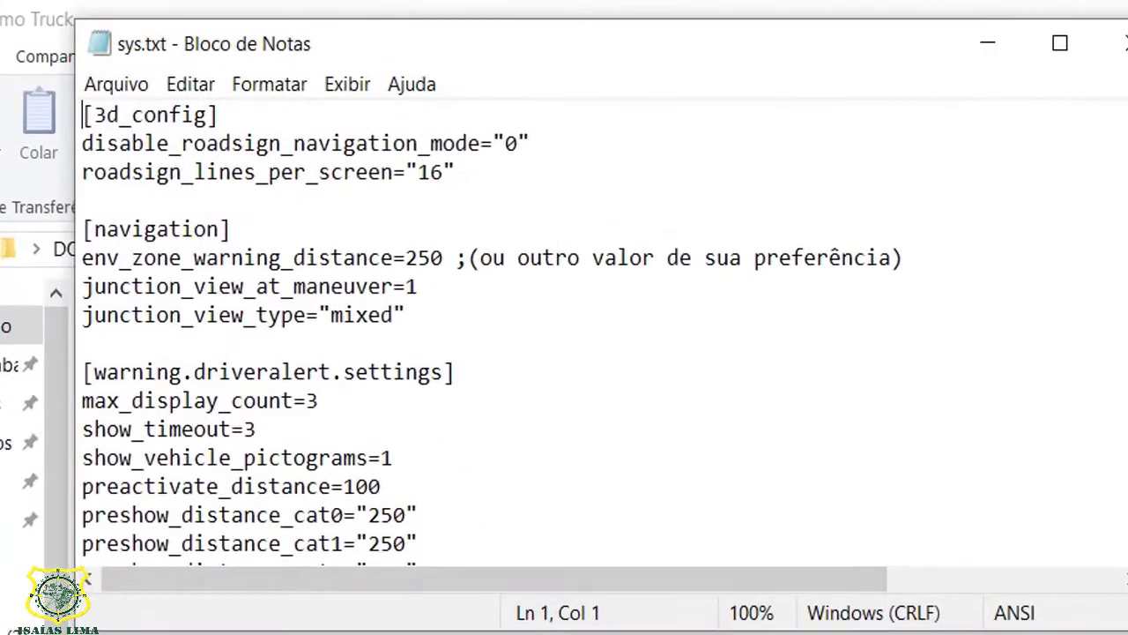
{"action": "scroll", "coordinate": [944, 287], "scroll_direction": "down", "scroll_amount": 3}
{"action": "scroll", "coordinate": [944, 293], "scroll_direction": "down", "scroll_amount": 9}
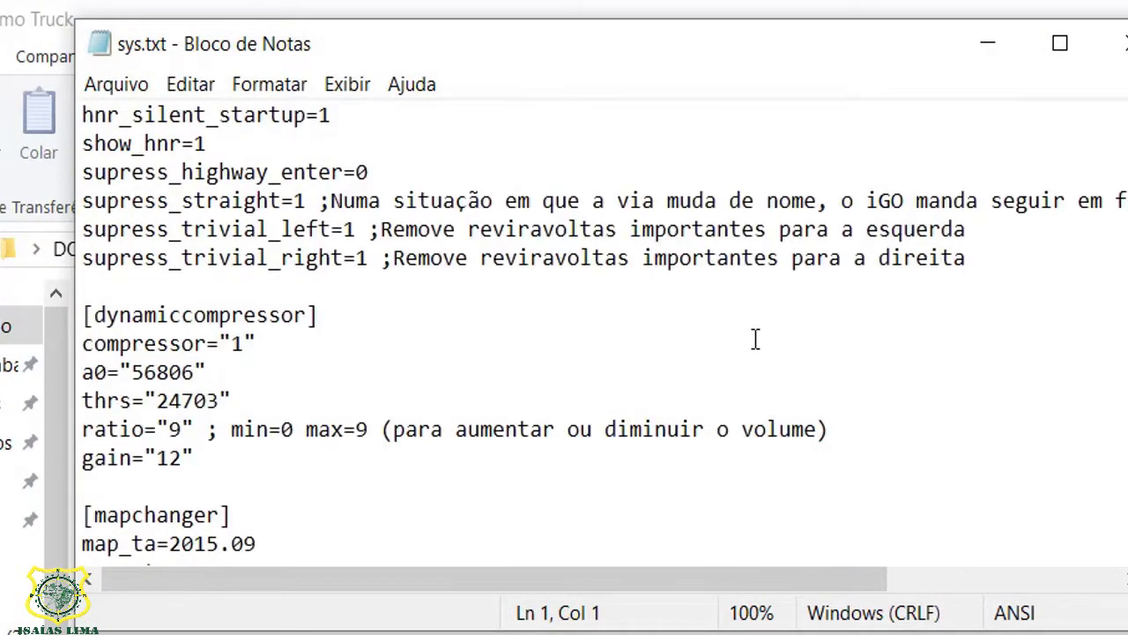
{"action": "scroll", "coordinate": [756, 339], "scroll_direction": "down", "scroll_amount": 2}
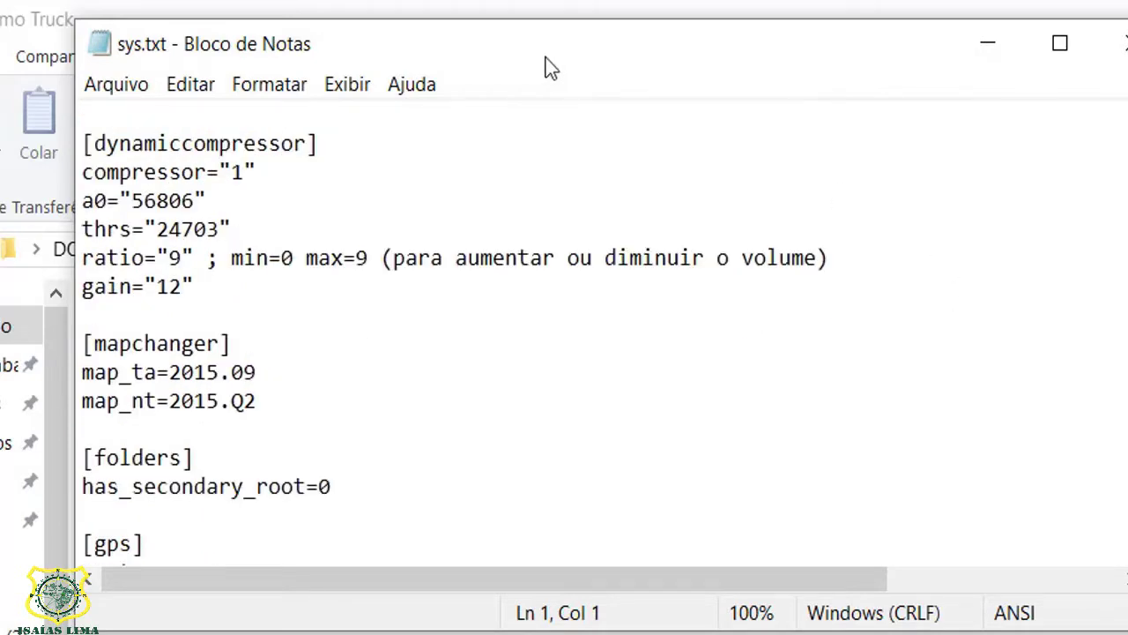
{"action": "left_click_drag", "start_coordinate": [547, 68], "coordinate": [1093, 112]}
{"action": "left_click_drag", "start_coordinate": [1056, 446], "coordinate": [893, 417]}
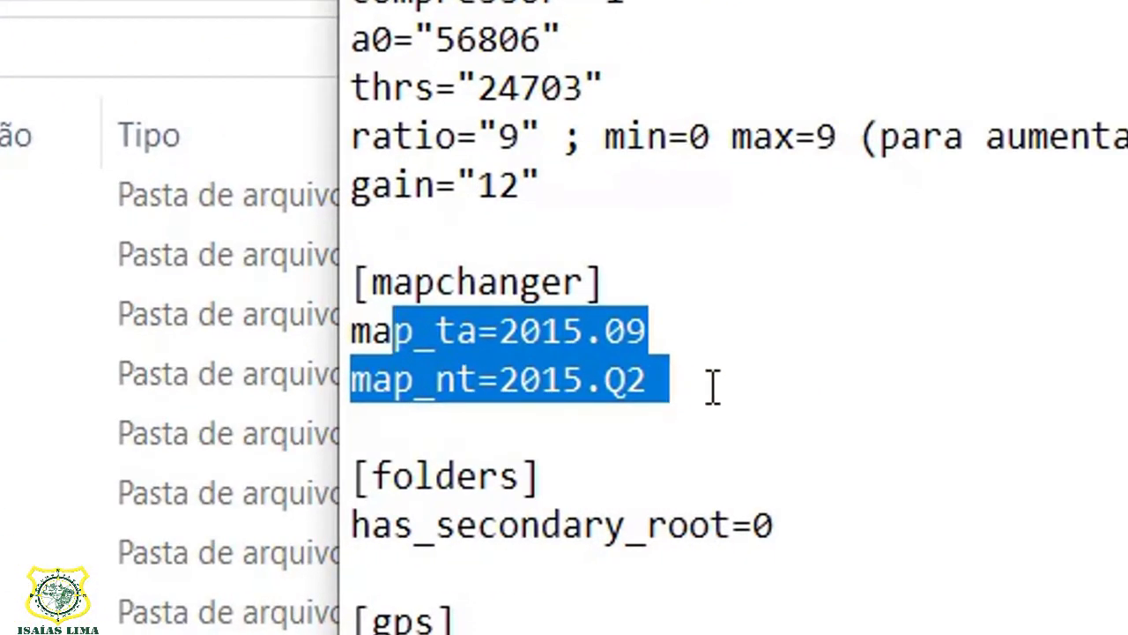
{"action": "left_click", "coordinate": [714, 388]}
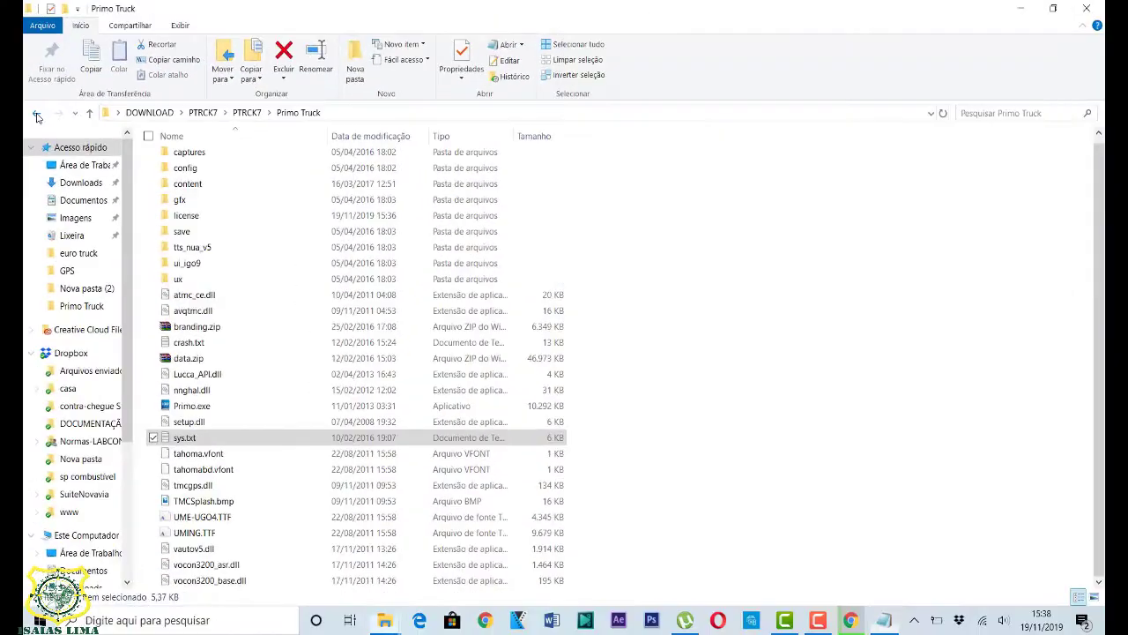
Check the map file versions in Primo Truck's content\map folder and set map_nt to 2019.Q2 in sys.txt
{"action": "double_click", "coordinate": [79, 197]}
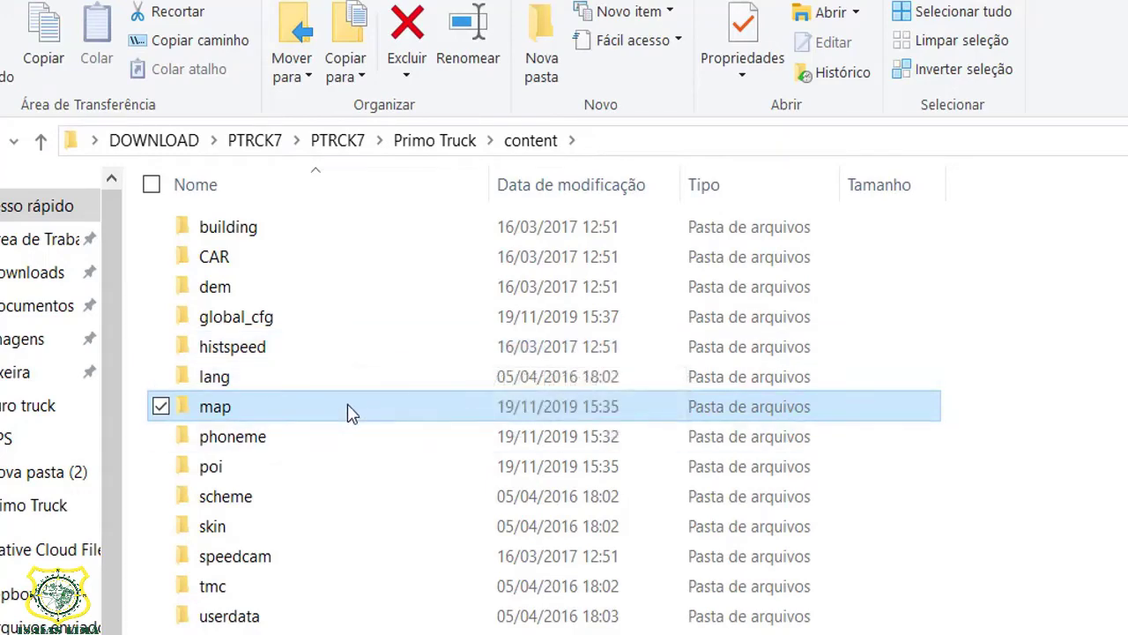
{"action": "double_click", "coordinate": [352, 406]}
{"action": "key", "text": "alt+Tab"}
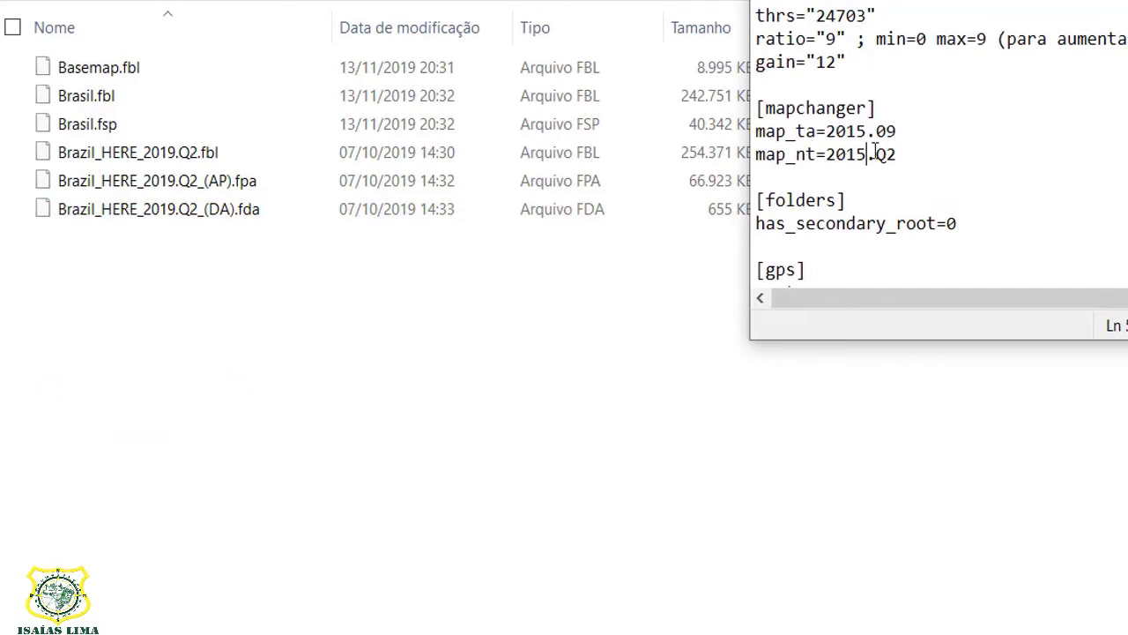
{"action": "key", "text": "BackSpace"}
{"action": "type", "text": "9"}
Return from content\map to the DOWNLOAD folder to check the Tomtom map version for the map_ta line
{"action": "left_click_drag", "start_coordinate": [880, 131], "coordinate": [896, 131]}
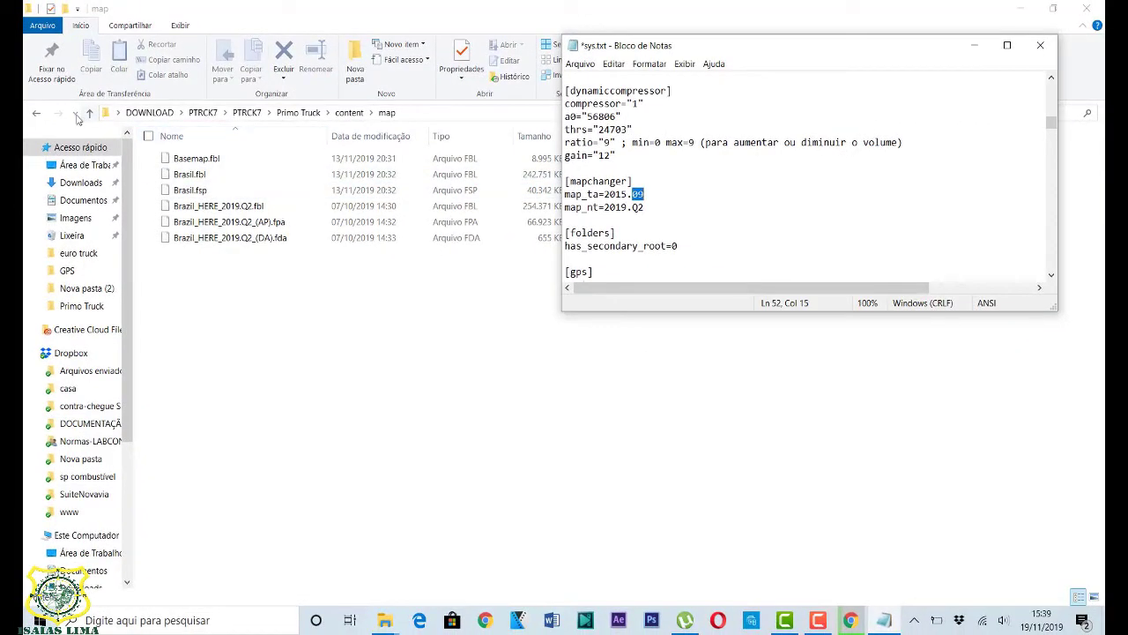
{"action": "left_click", "coordinate": [89, 112]}
{"action": "left_click", "coordinate": [90, 114]}
{"action": "left_click", "coordinate": [91, 113]}
{"action": "left_click", "coordinate": [91, 113]}
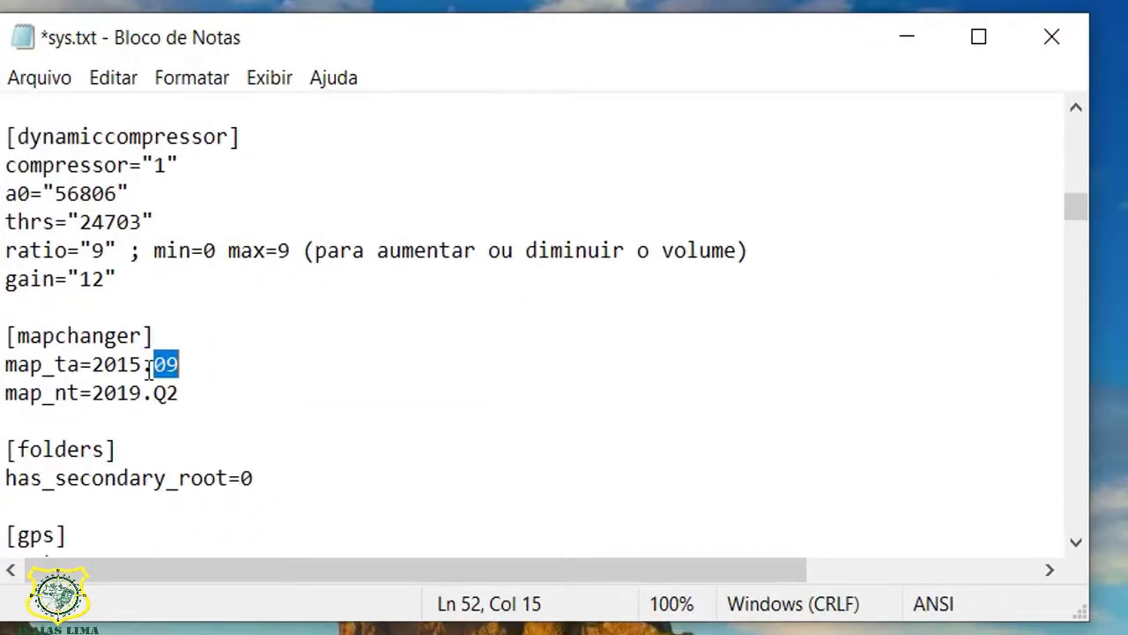
Set map_ta to 2019.06 under [mapchanger] in sys.txt and save the file
{"action": "left_click", "coordinate": [145, 362]}
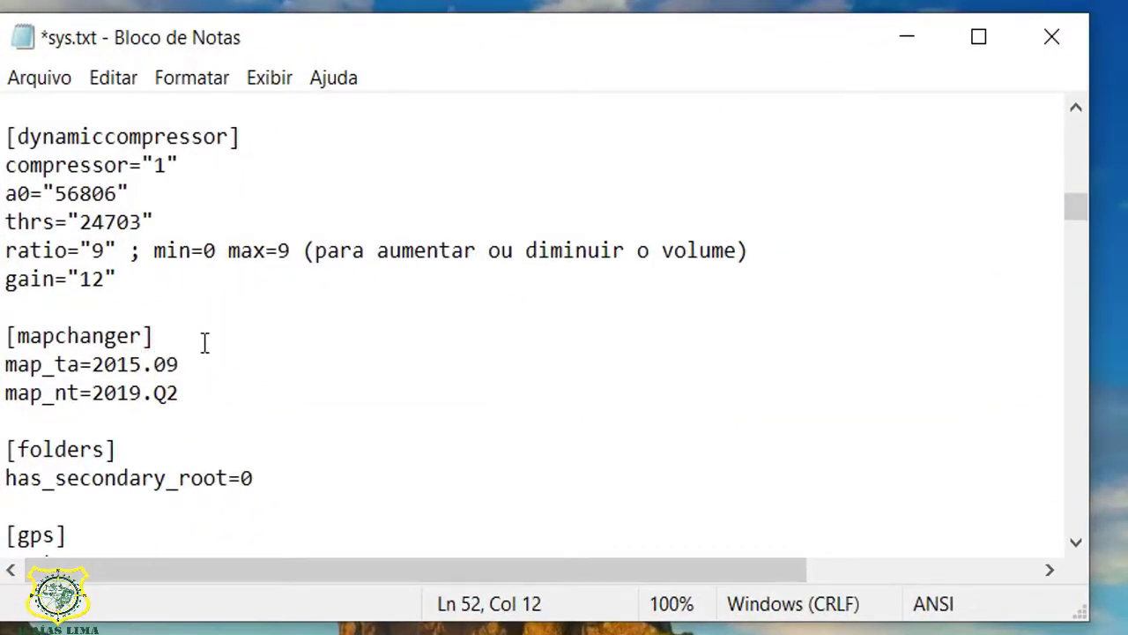
{"action": "key", "text": "BackSpace"}
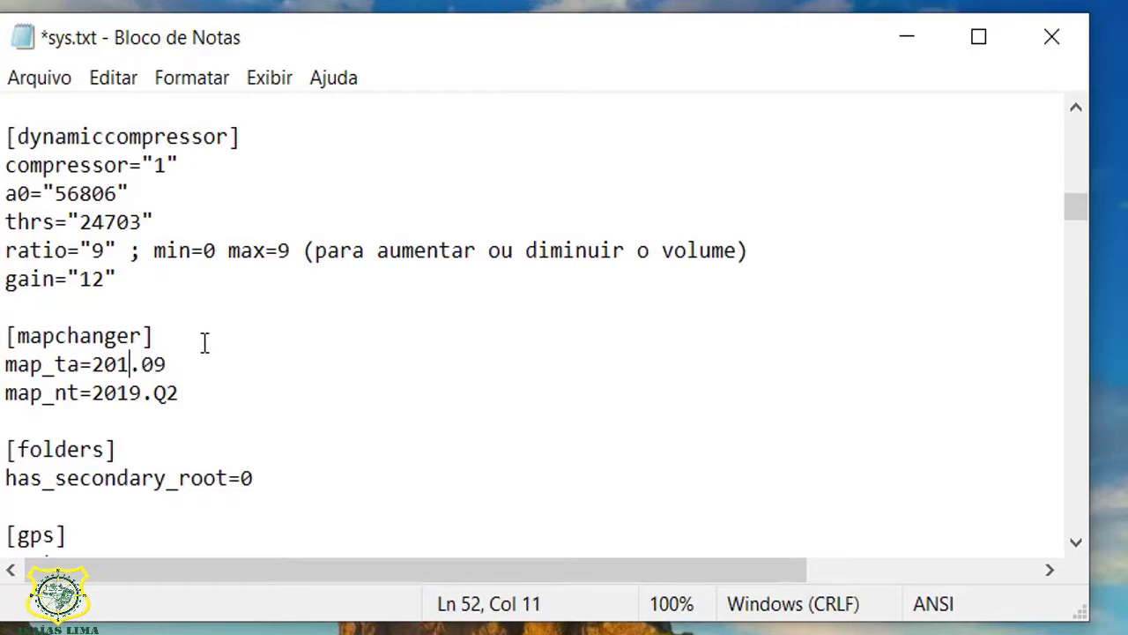
{"action": "type", "text": "9"}
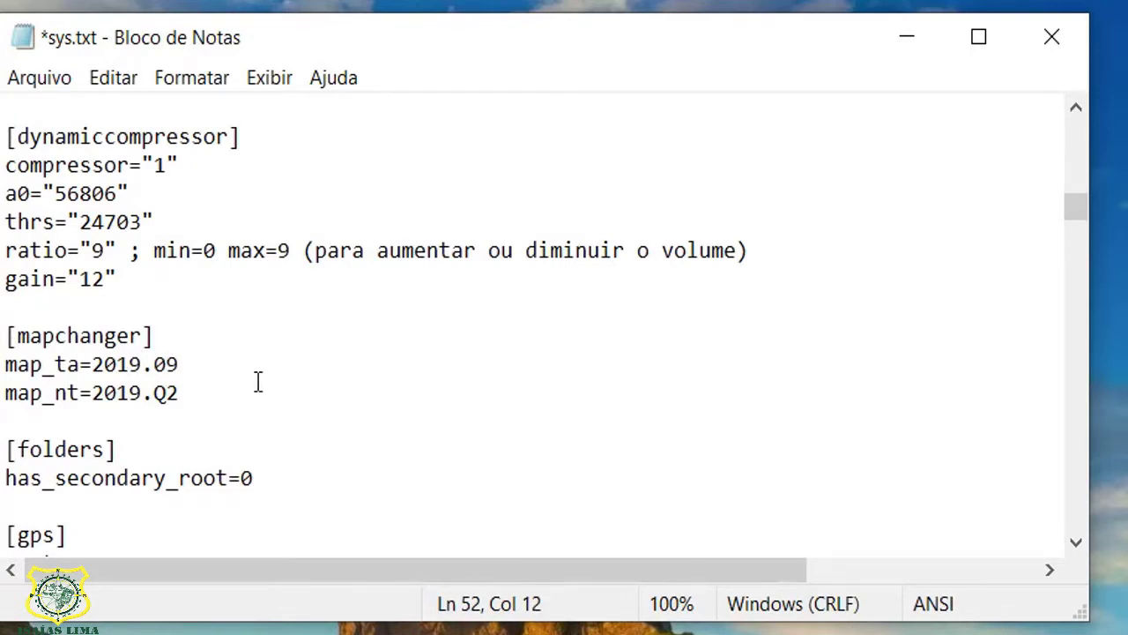
{"action": "left_click", "coordinate": [181, 362]}
{"action": "key", "text": "BackSpace"}
{"action": "type", "text": "6"}
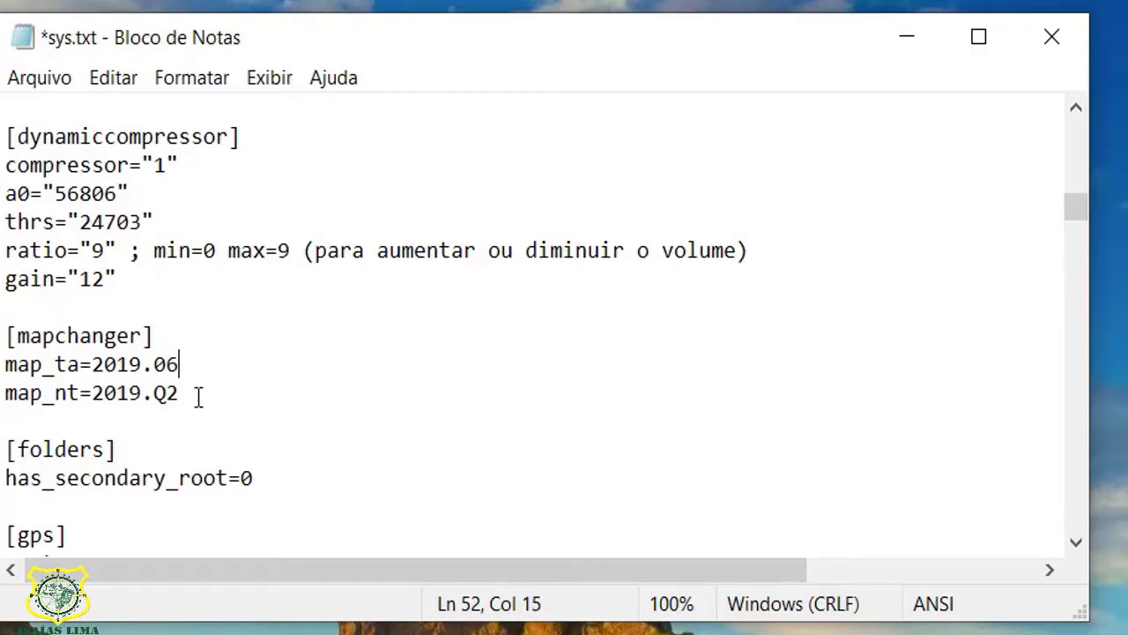
{"action": "left_click", "coordinate": [40, 86]}
{"action": "left_click", "coordinate": [167, 204]}
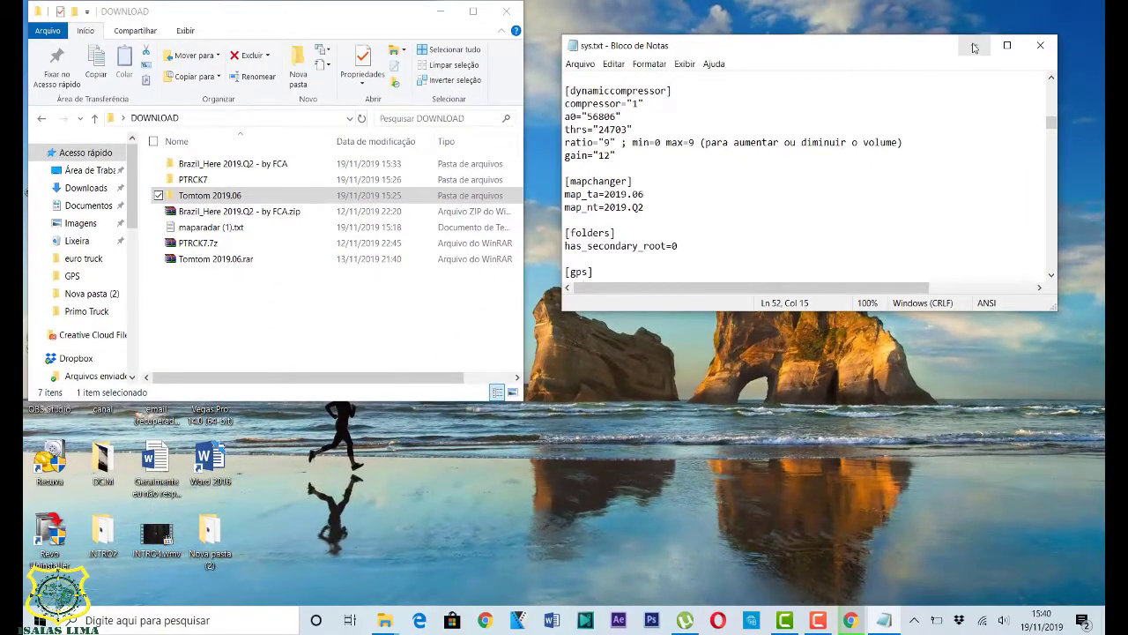
Minimize sys.txt, reopen the DOWNLOAD folder from the desktop and go to Primo Truck's content\speedcam folder
{"action": "left_click", "coordinate": [974, 46]}
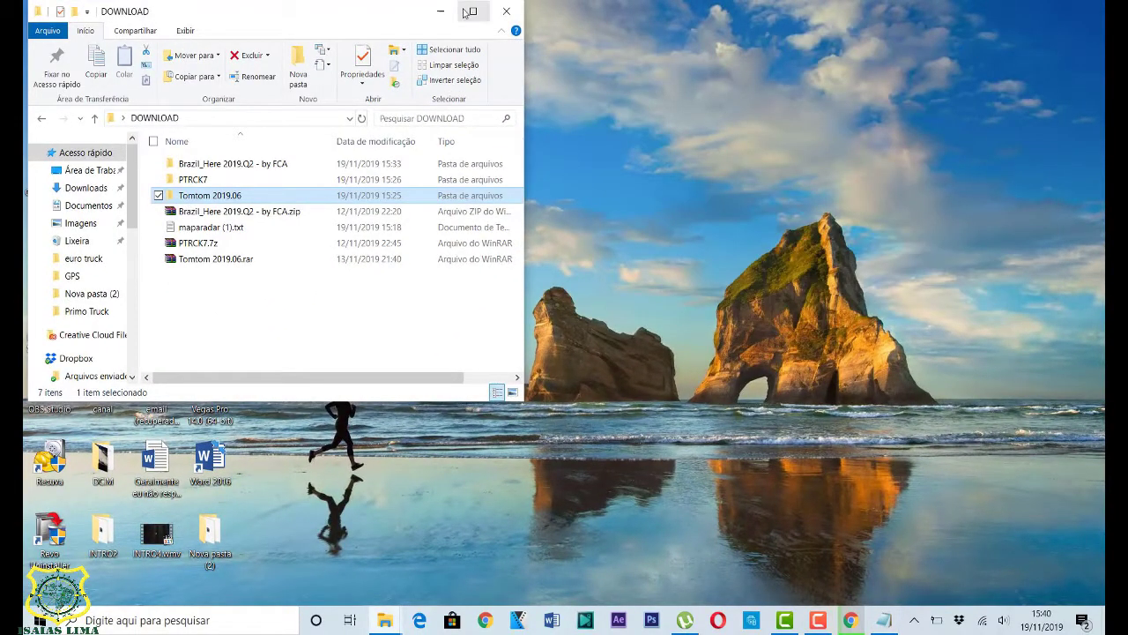
{"action": "left_click", "coordinate": [506, 11]}
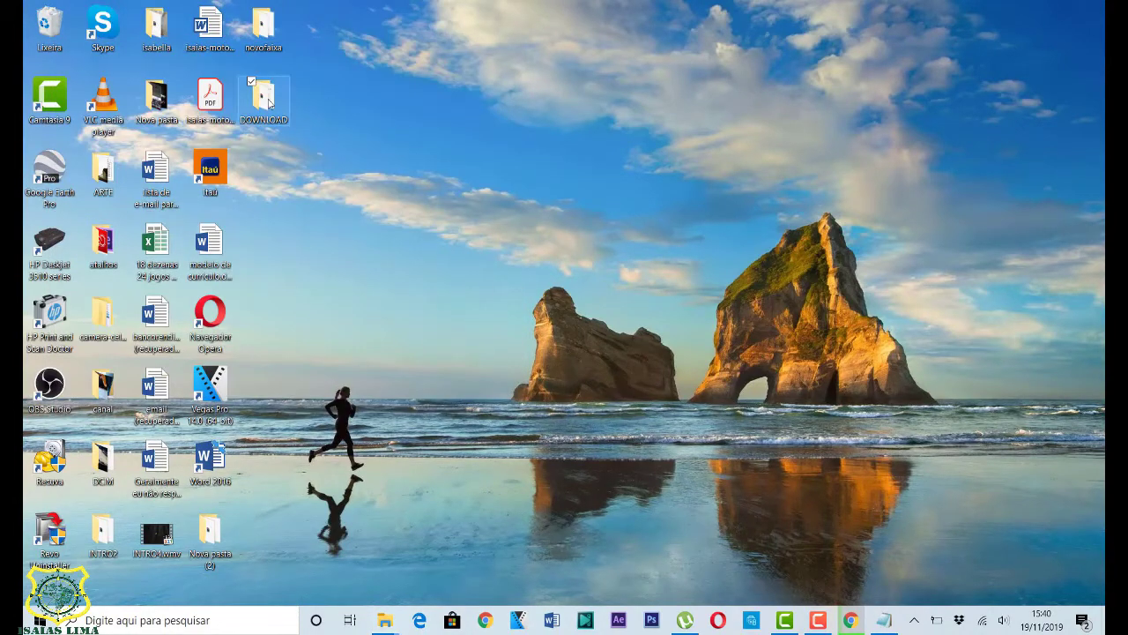
{"action": "double_click", "coordinate": [266, 104]}
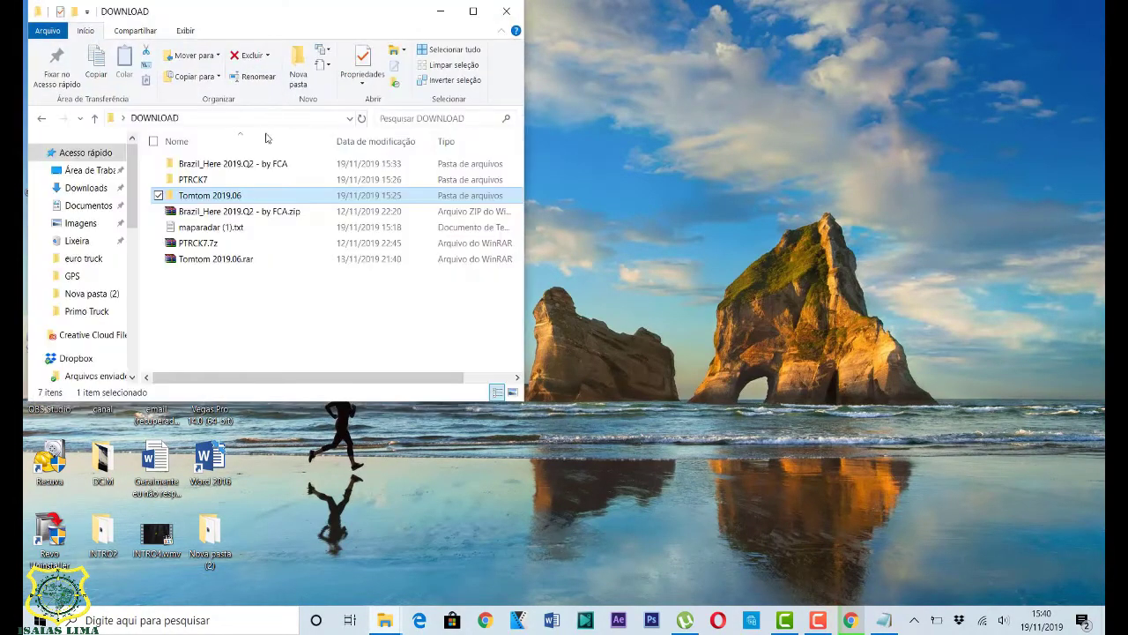
{"action": "left_click", "coordinate": [268, 194]}
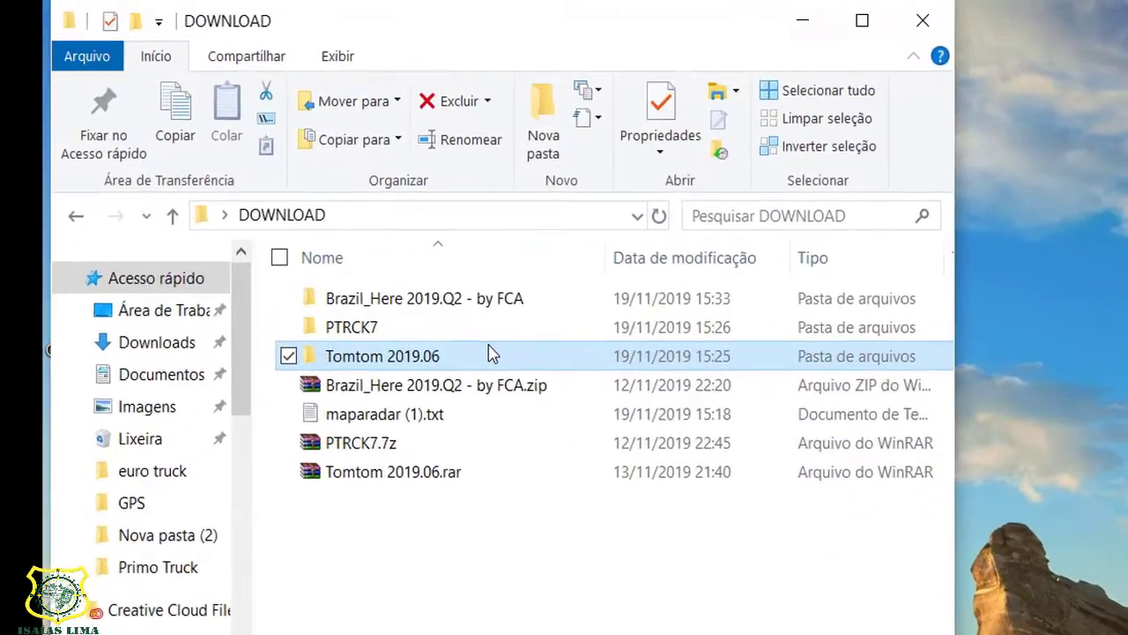
{"action": "double_click", "coordinate": [489, 333]}
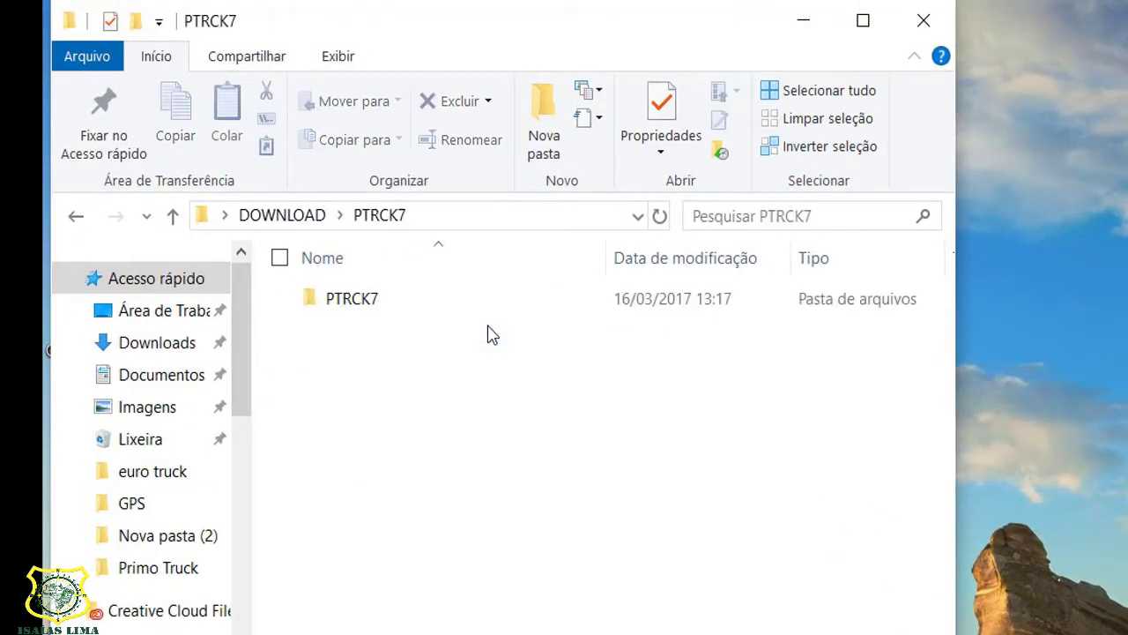
{"action": "left_click", "coordinate": [863, 20]}
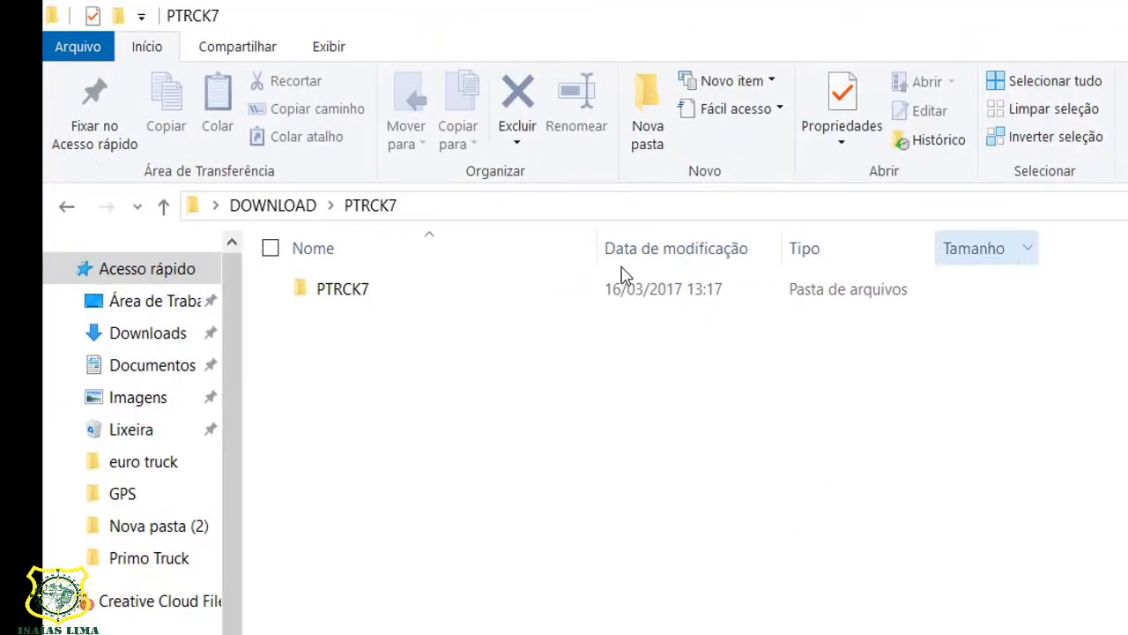
{"action": "double_click", "coordinate": [540, 305]}
{"action": "double_click", "coordinate": [540, 306]}
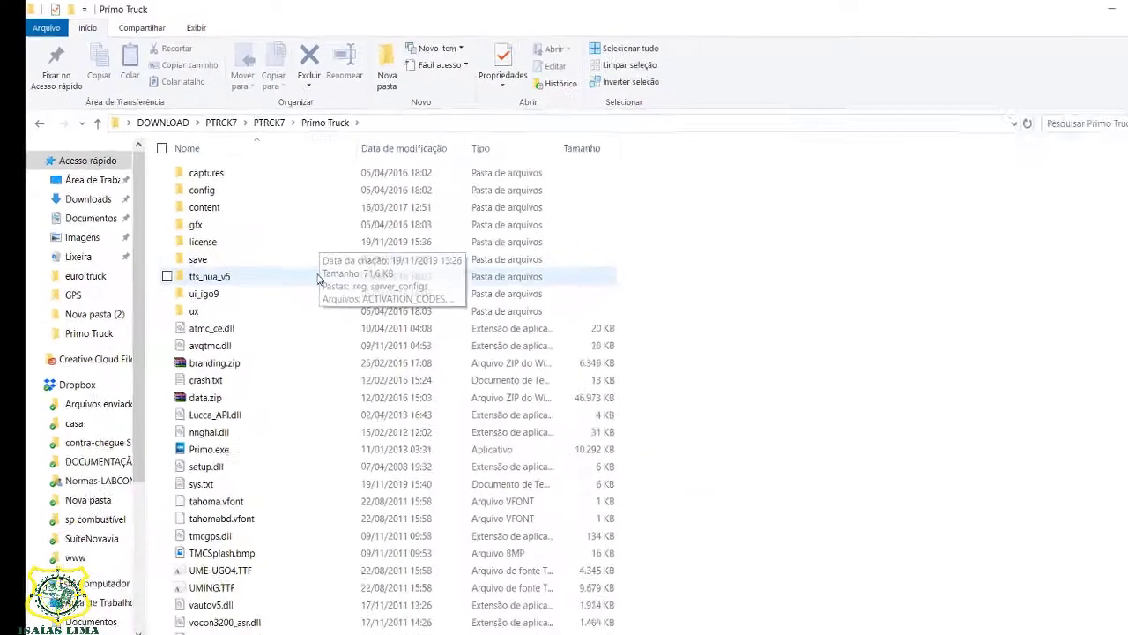
{"action": "left_click", "coordinate": [588, 209]}
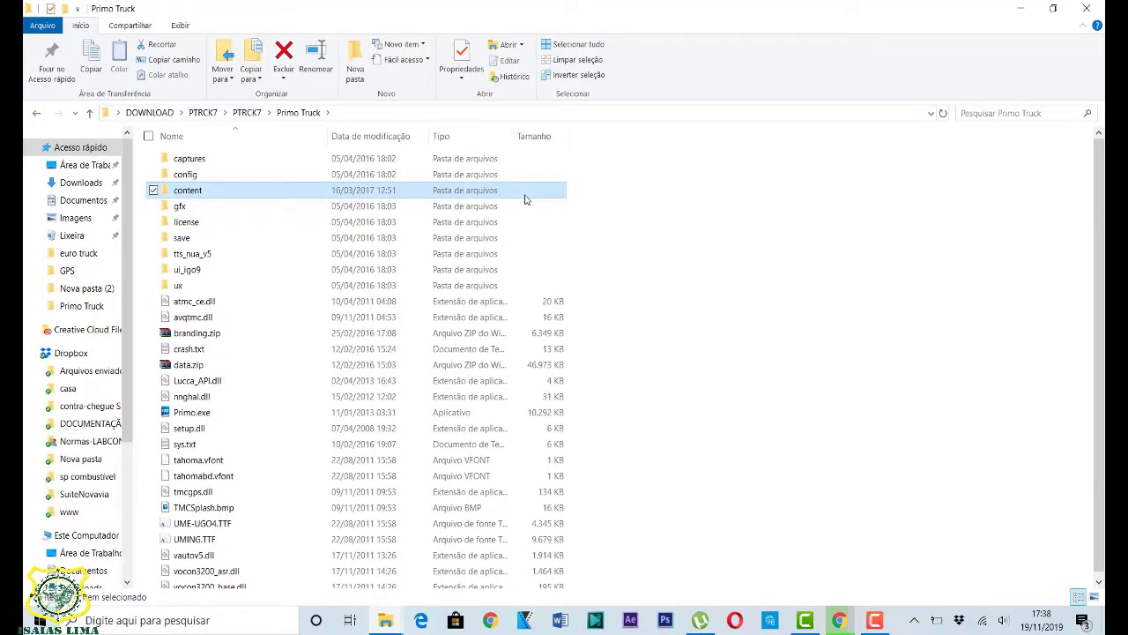
{"action": "double_click", "coordinate": [344, 194]}
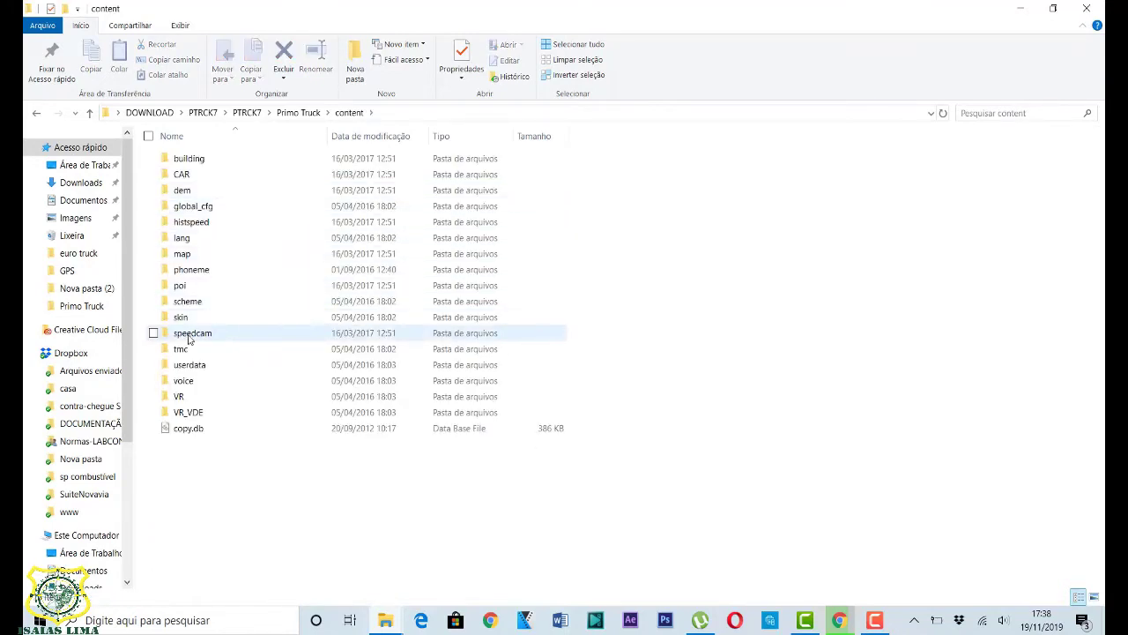
{"action": "mouse_move", "coordinate": [192, 338]}
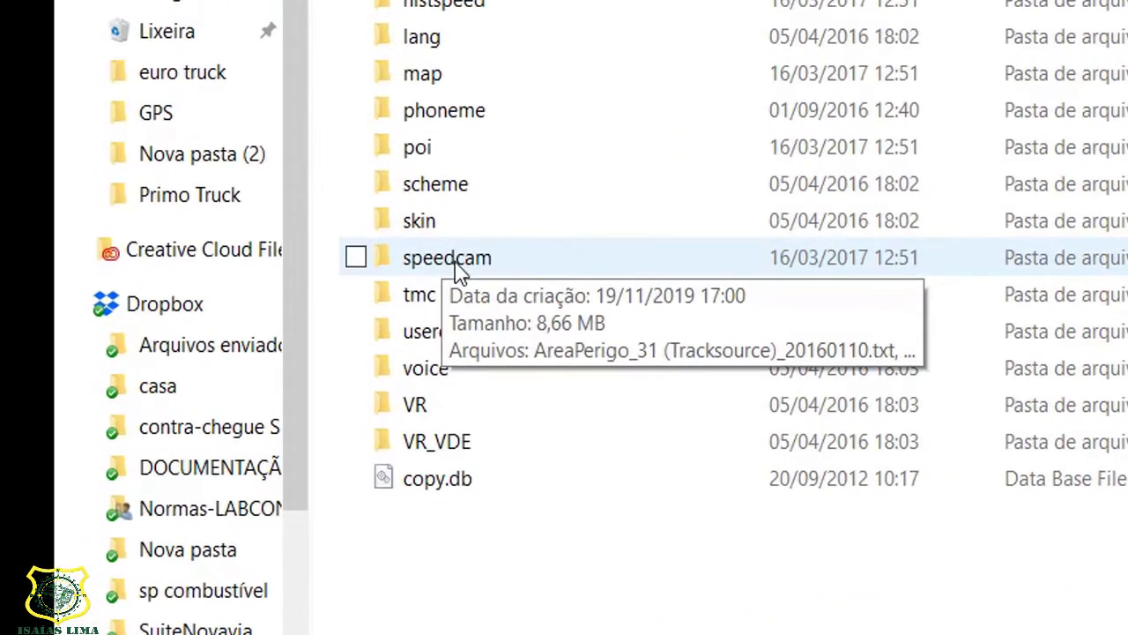
{"action": "double_click", "coordinate": [461, 269]}
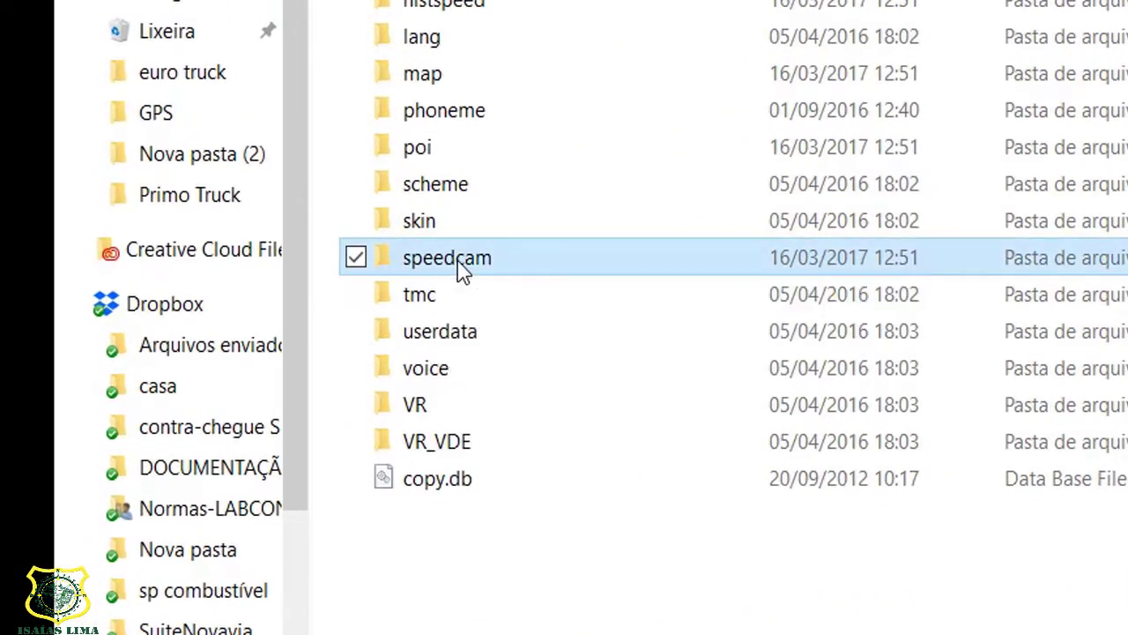
Delete the old maparadar.txt and SPEEDCAM.txt files from Primo Truck's content\speedcam folder
{"action": "scroll", "coordinate": [1043, 225], "scroll_direction": "down", "scroll_amount": 6}
{"action": "left_click", "coordinate": [387, 553]}
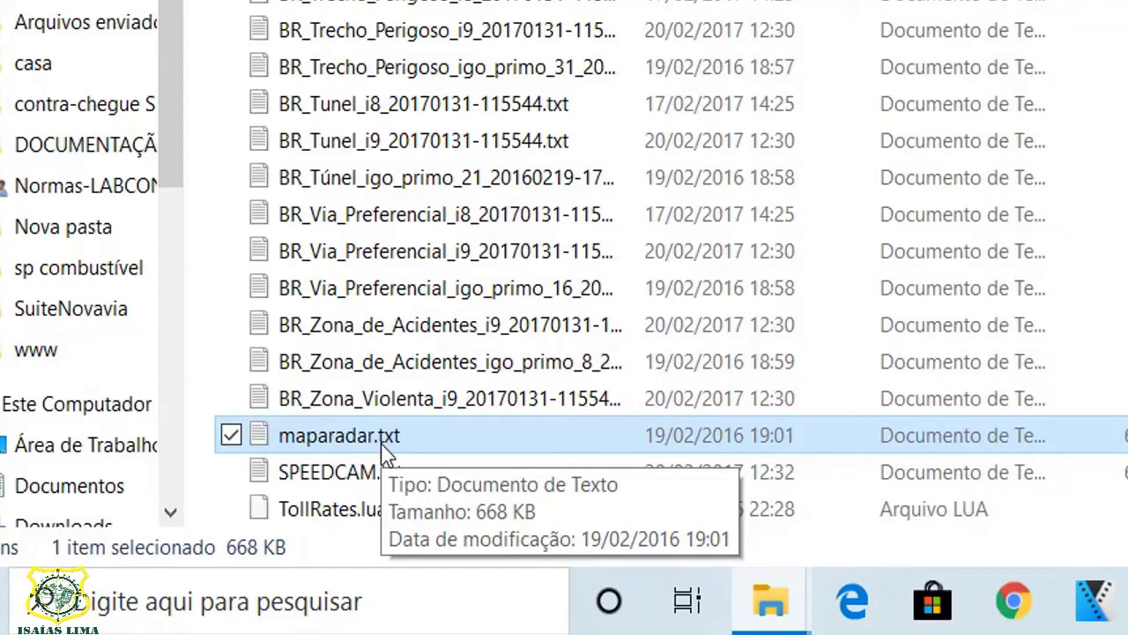
{"action": "key", "text": "Delete"}
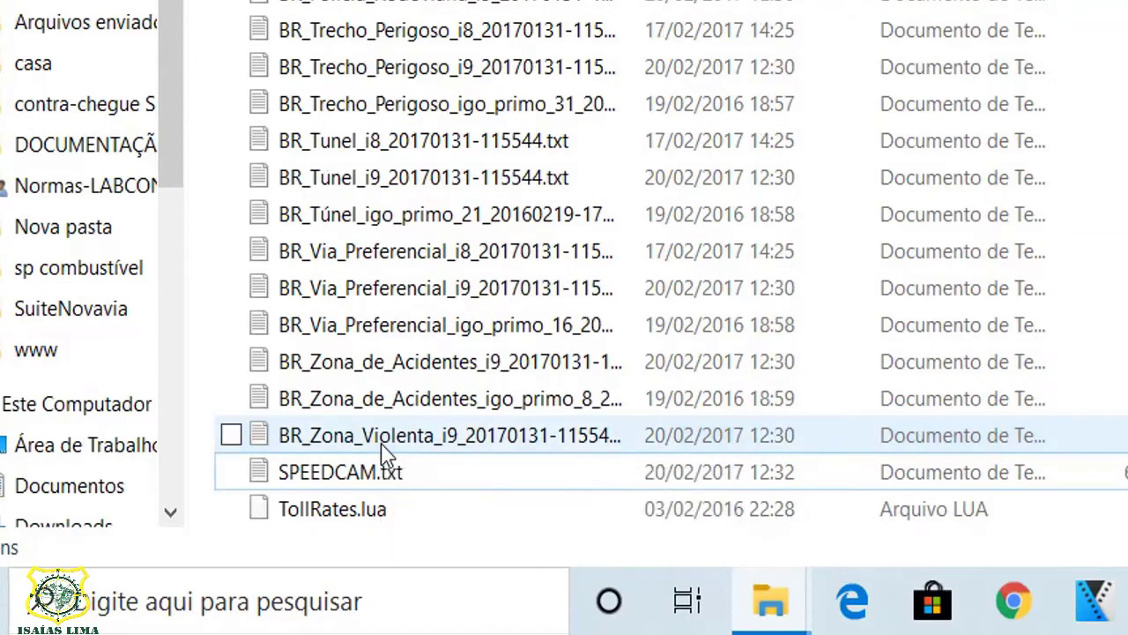
{"action": "left_click", "coordinate": [518, 480]}
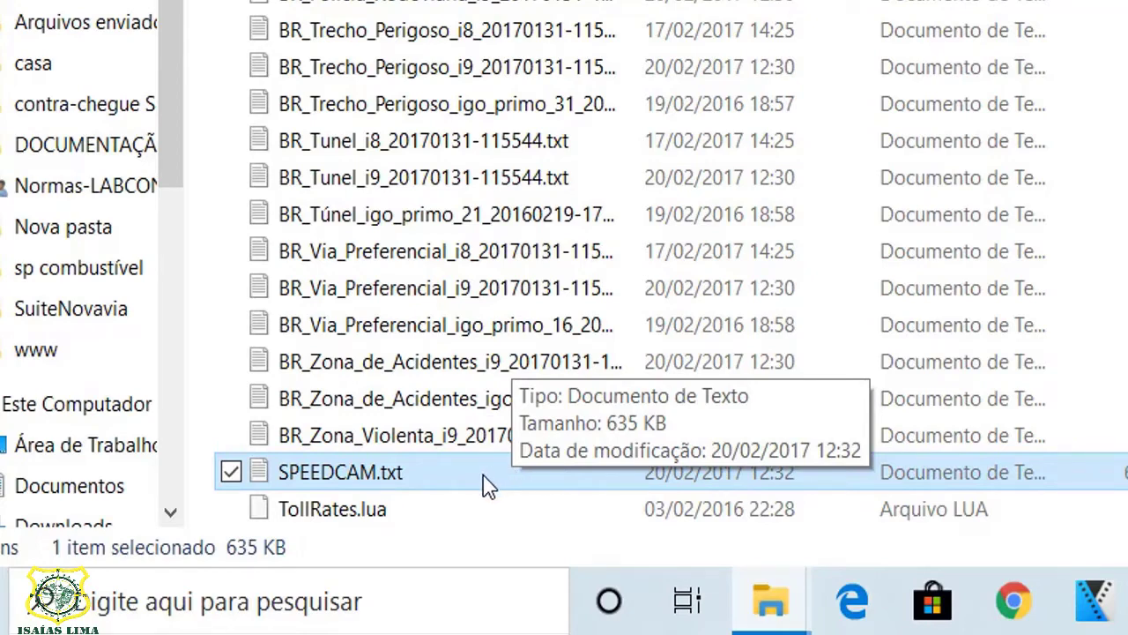
{"action": "key", "text": "Delete"}
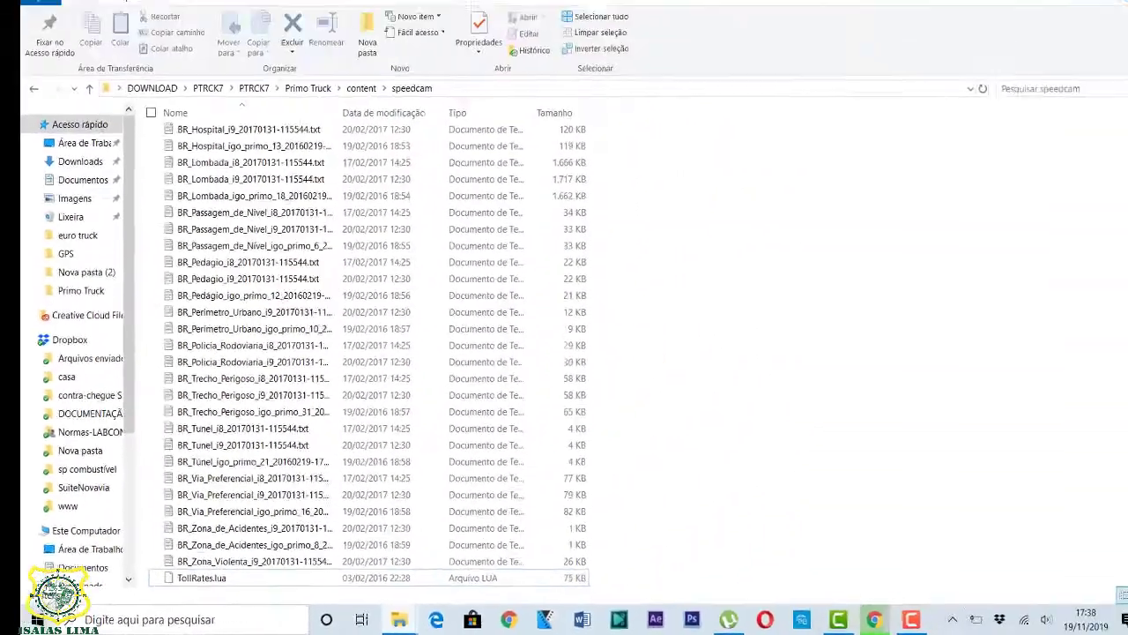
Shrink the speedcam folder window and open the DOWNLOAD folder in a second window beside it
{"action": "double_click", "coordinate": [438, 11]}
{"action": "left_click_drag", "start_coordinate": [353, 33], "coordinate": [722, 35]}
{"action": "double_click", "coordinate": [260, 103]}
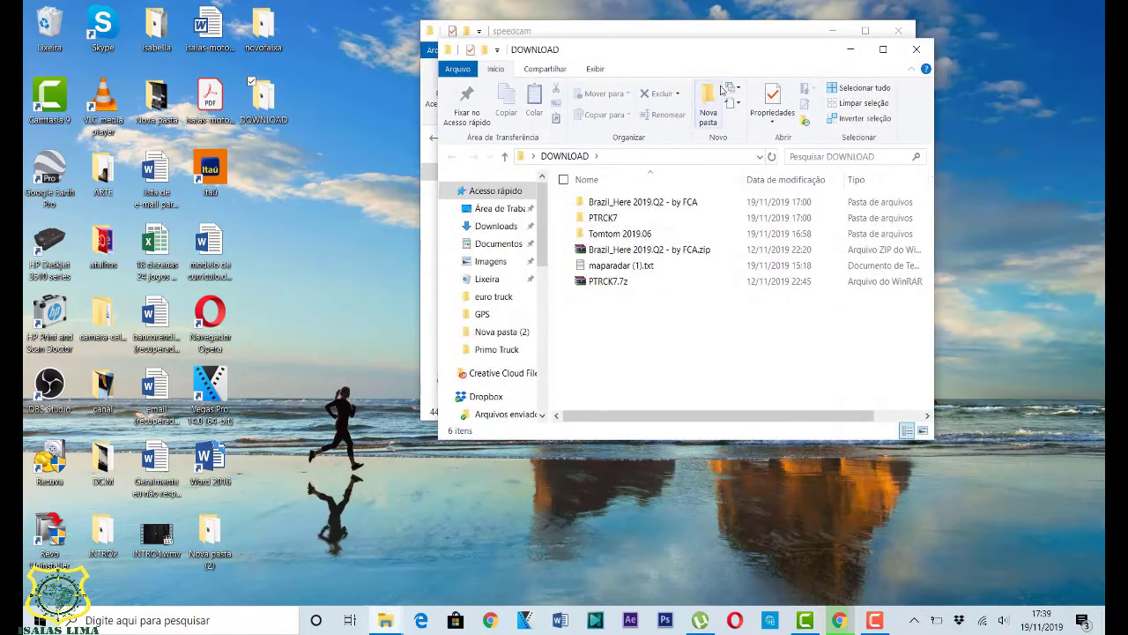
{"action": "left_click_drag", "start_coordinate": [710, 64], "coordinate": [356, 197]}
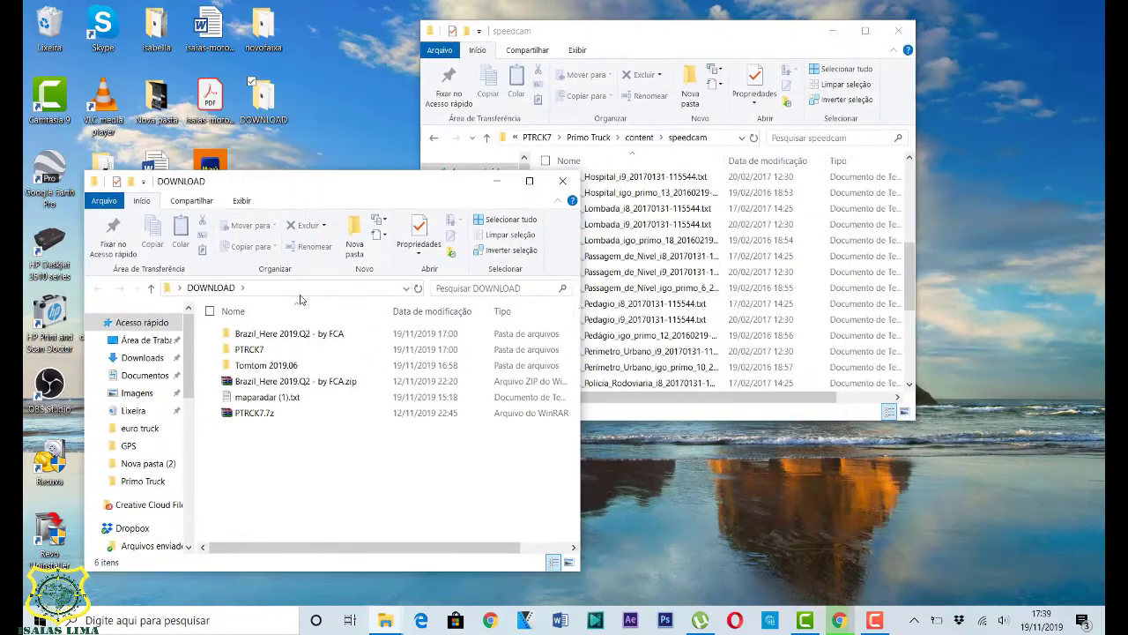
Rename the maparadar (1).txt file in the DOWNLOAD folder to Speedcam.txt
{"action": "left_click", "coordinate": [325, 399]}
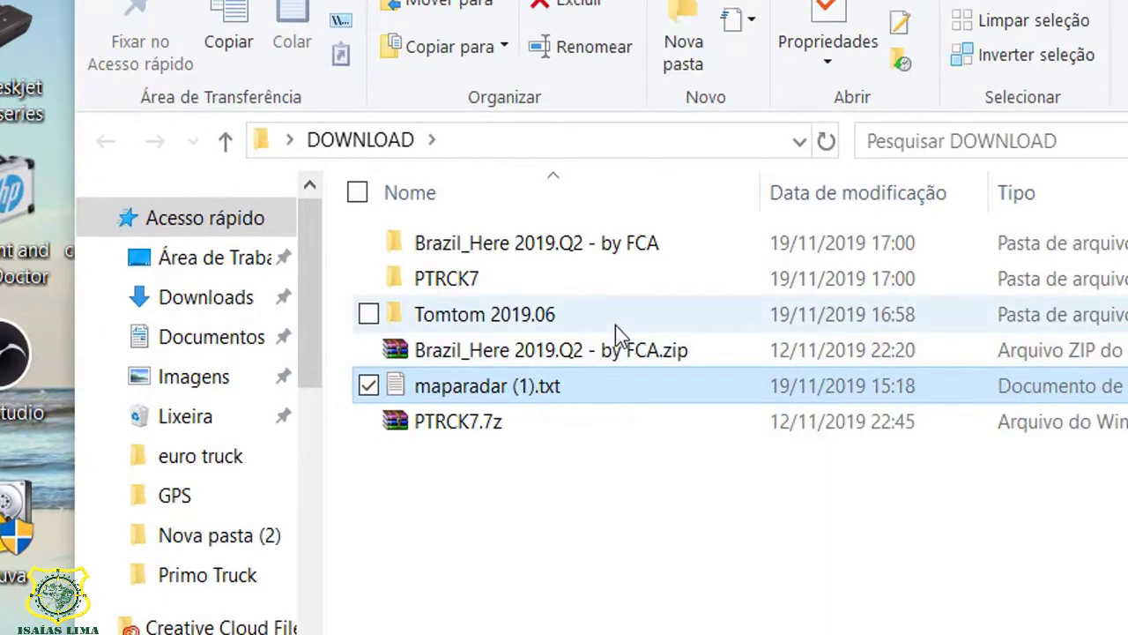
{"action": "key", "text": "F2"}
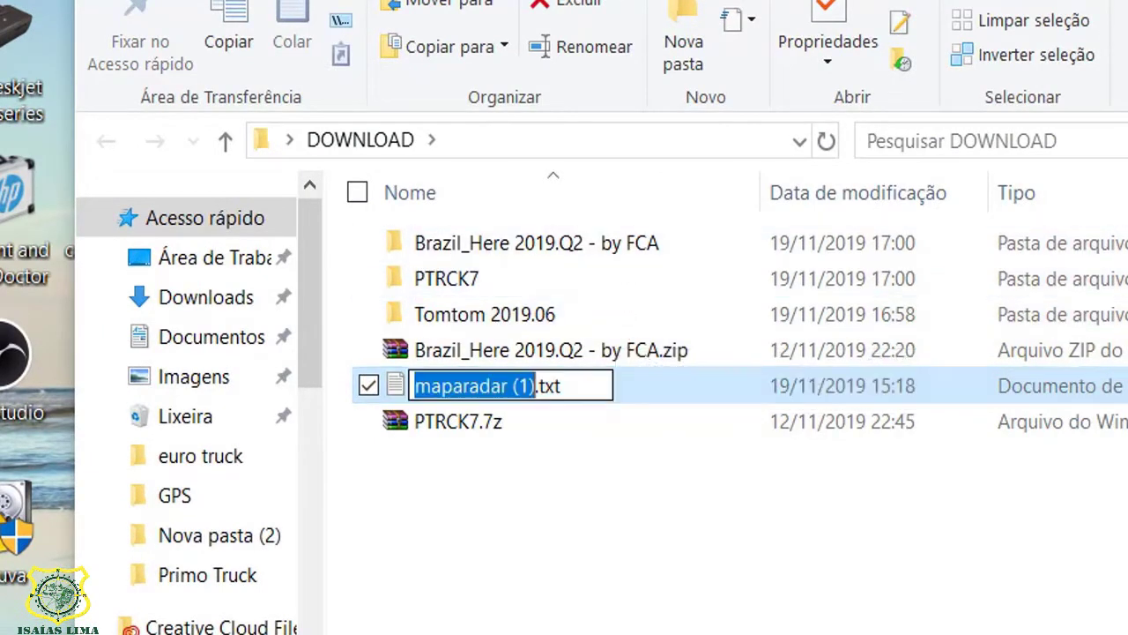
{"action": "key", "text": "alt+Tab"}
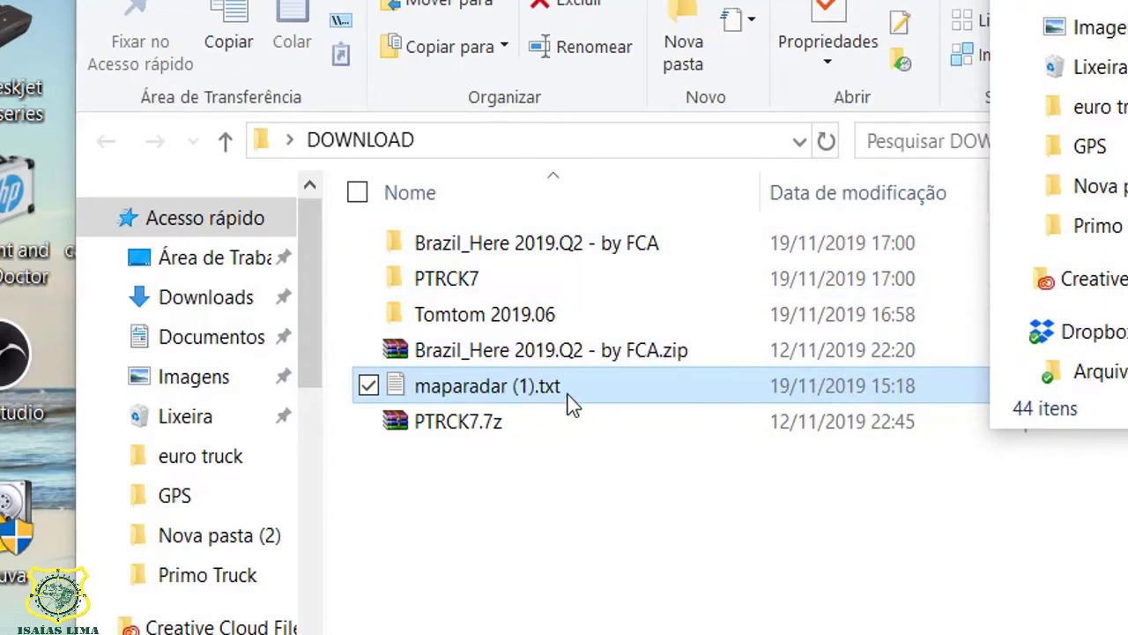
{"action": "left_click", "coordinate": [571, 401]}
{"action": "key", "text": "F2"}
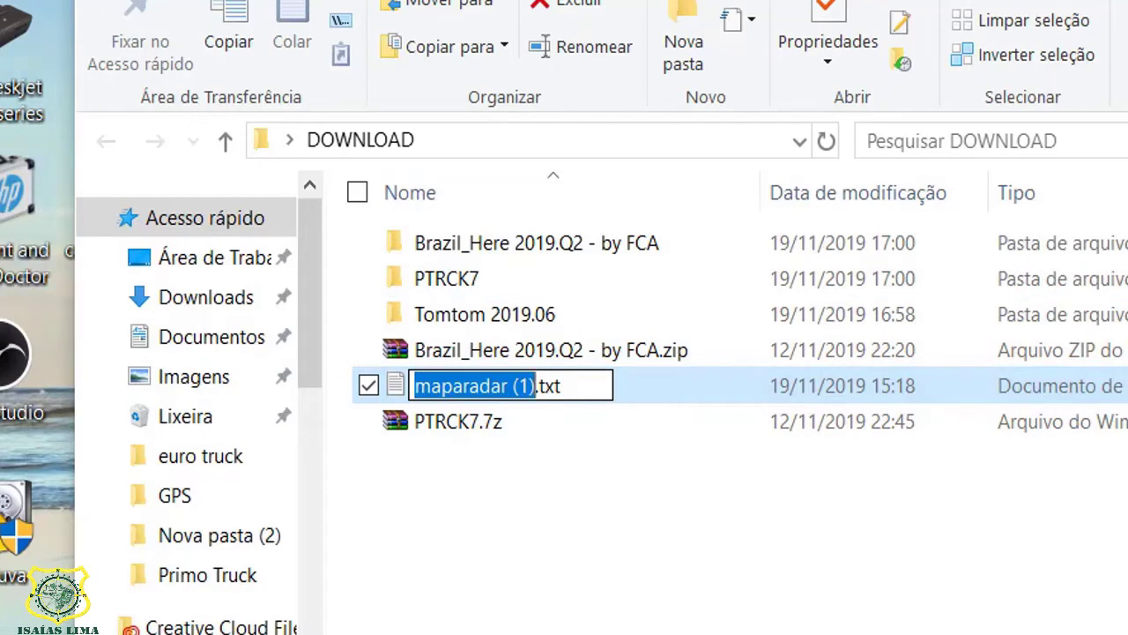
{"action": "type", "text": "Sp"}
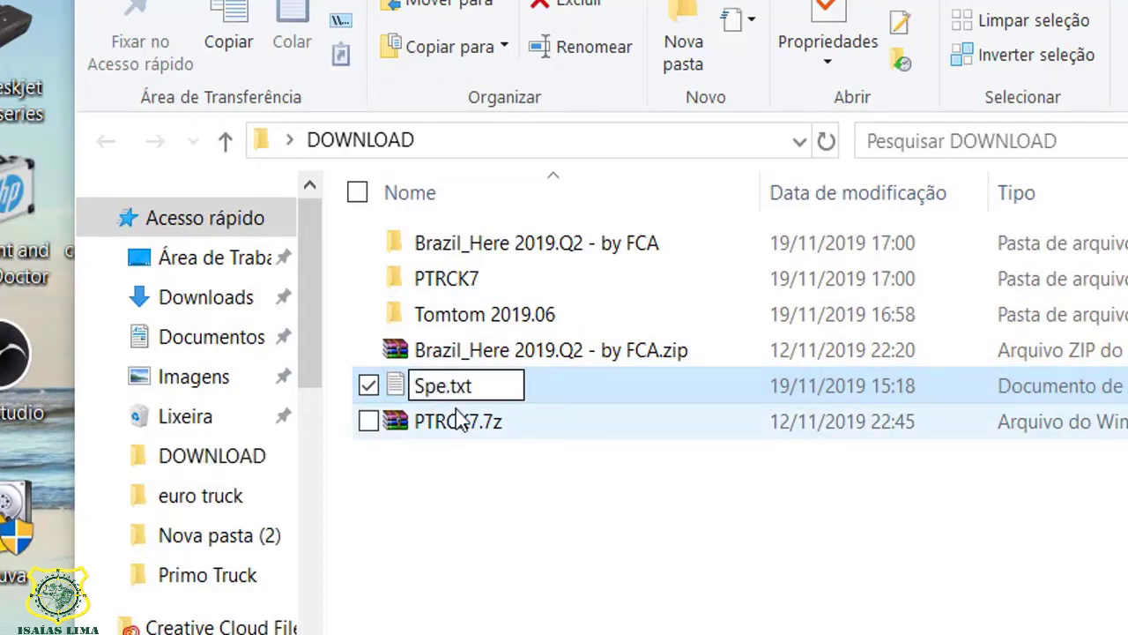
{"action": "type", "text": "edcam"}
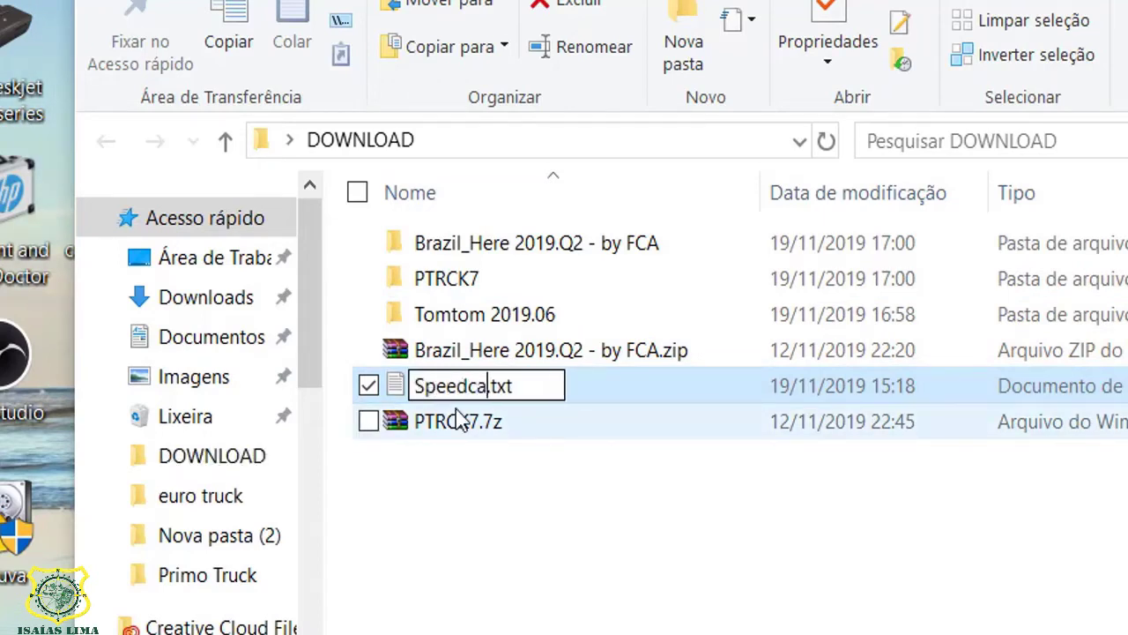
{"action": "left_click", "coordinate": [641, 397]}
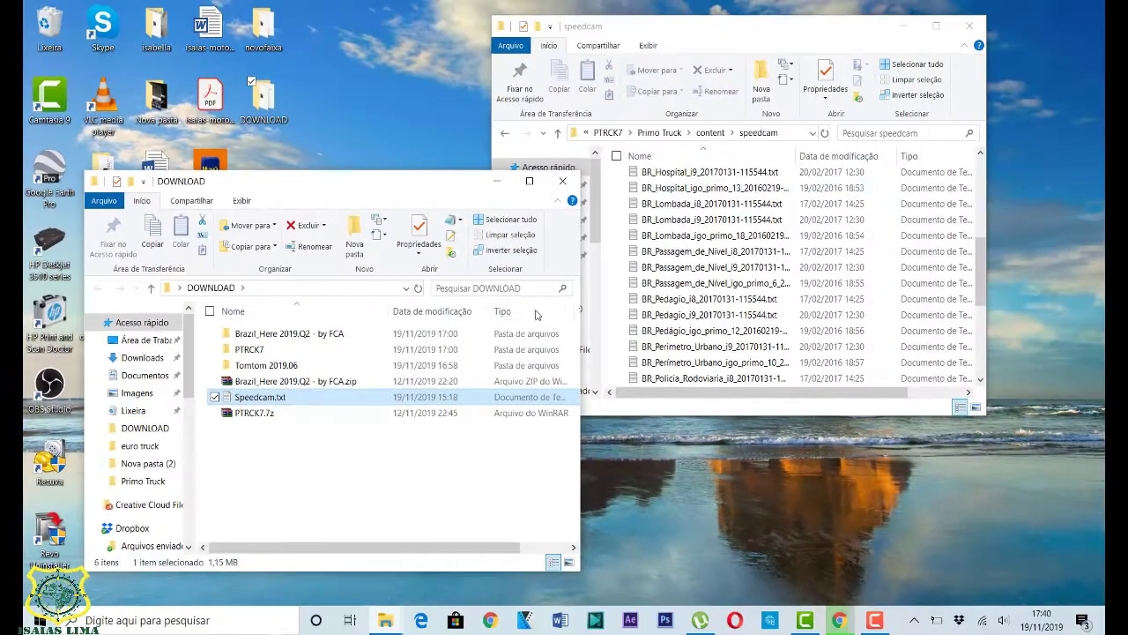
{"action": "key", "text": "F2"}
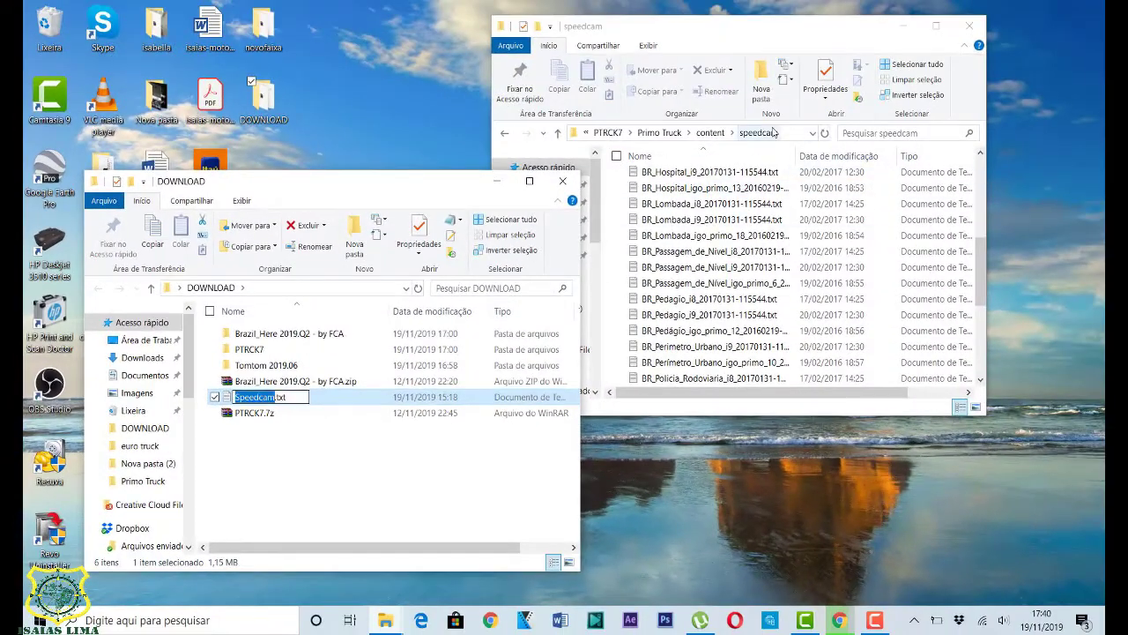
Move Speedcam.txt from the DOWNLOAD folder into Primo Truck's content\speedcam folder and close the DOWNLOAD window
{"action": "left_click", "coordinate": [709, 133]}
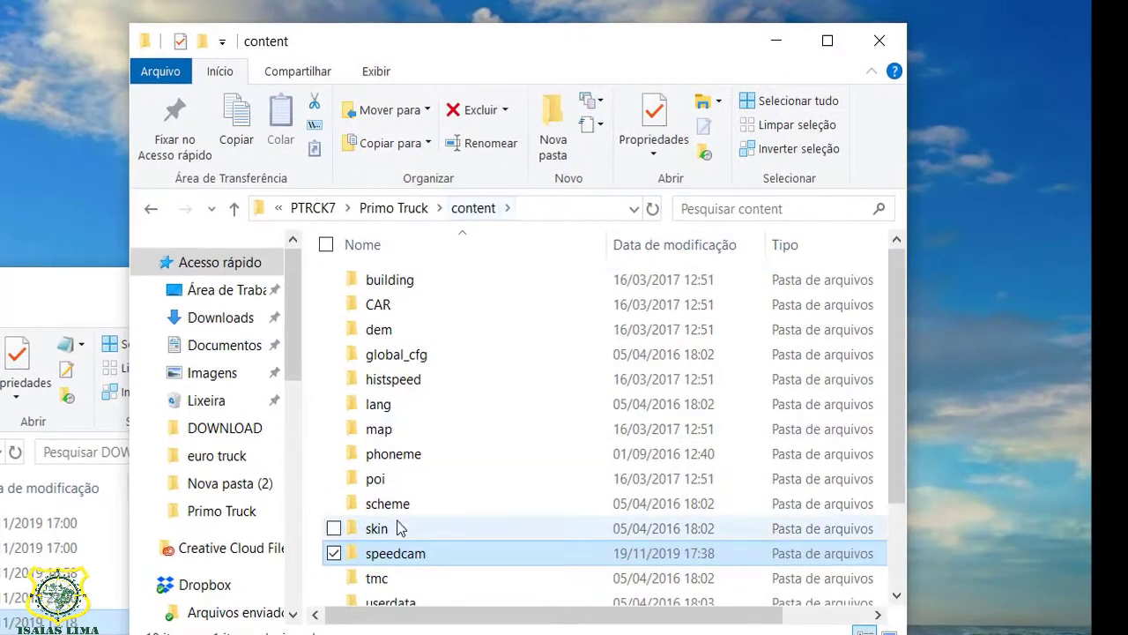
{"action": "double_click", "coordinate": [383, 552]}
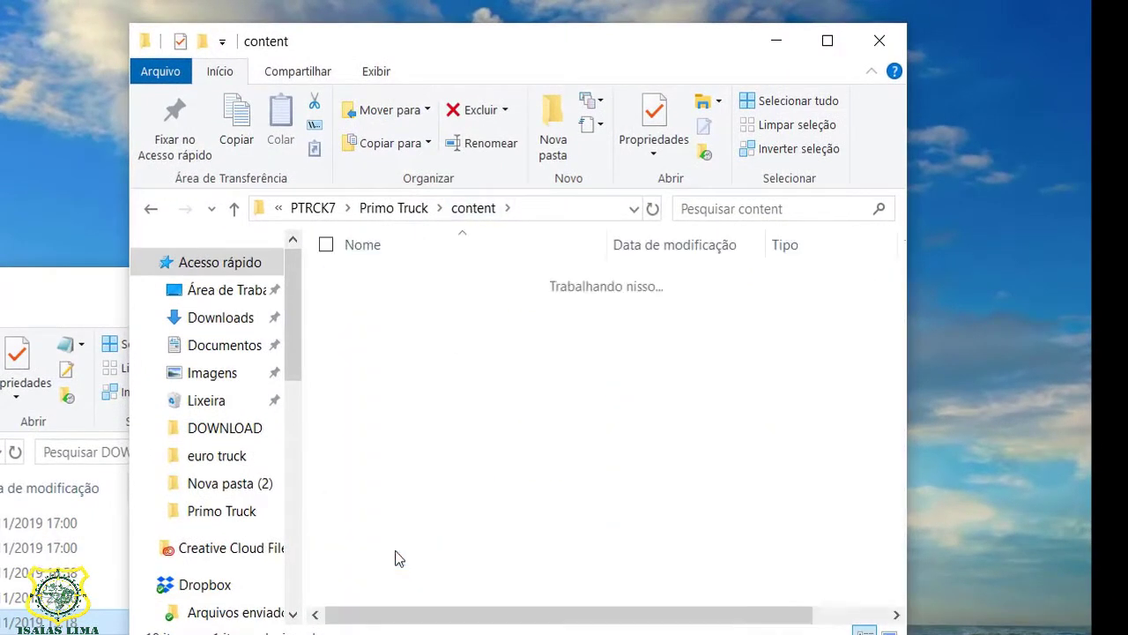
{"action": "left_click_drag", "start_coordinate": [53, 619], "coordinate": [636, 527]}
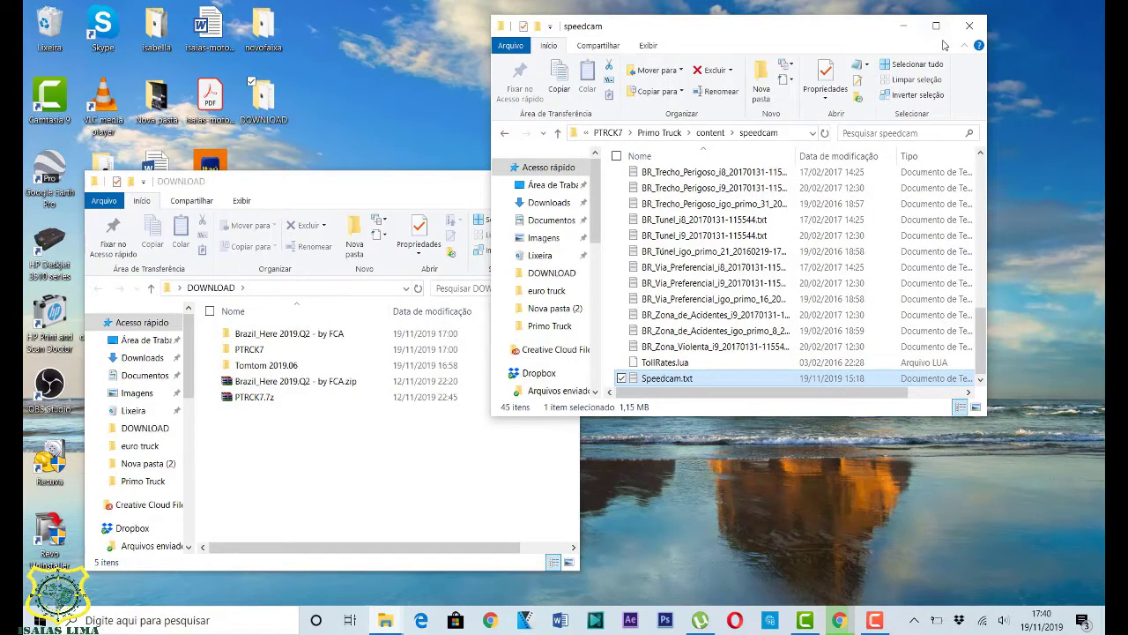
{"action": "left_click", "coordinate": [426, 200]}
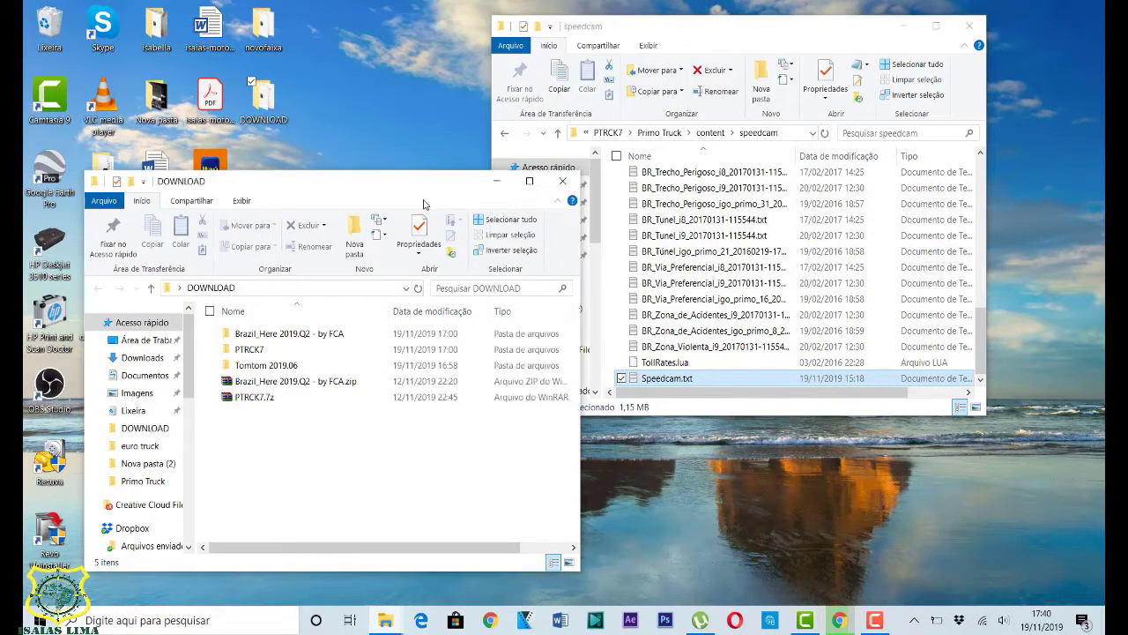
{"action": "left_click", "coordinate": [564, 185]}
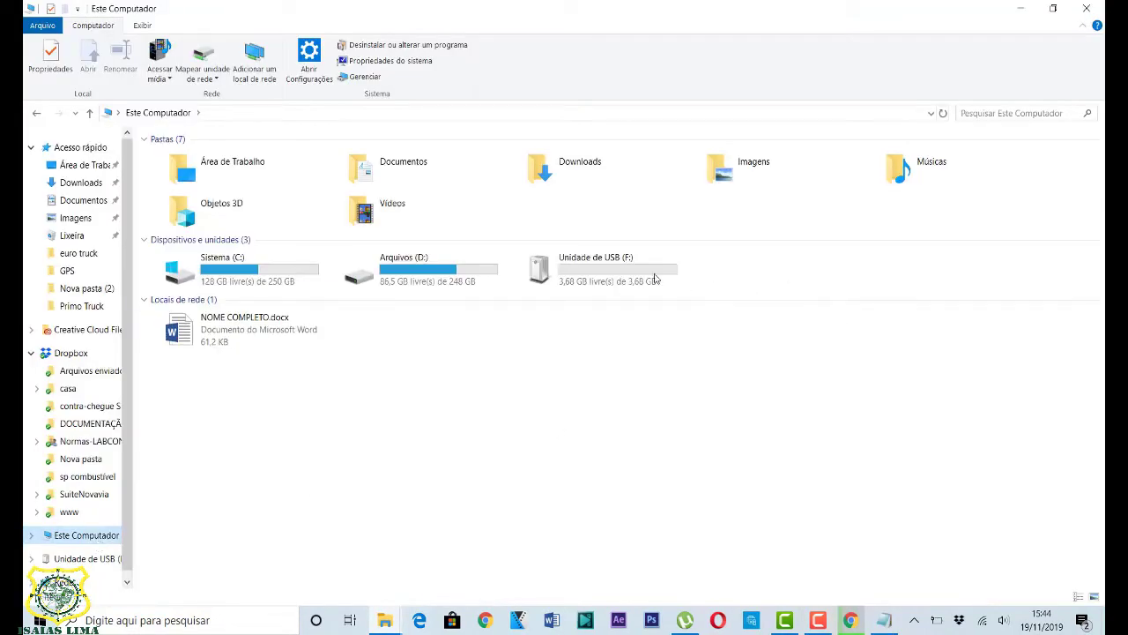
Quick-format the USB drive (F:) as FAT32 with the volume label GPS and close the format dialog
{"action": "left_click", "coordinate": [654, 279]}
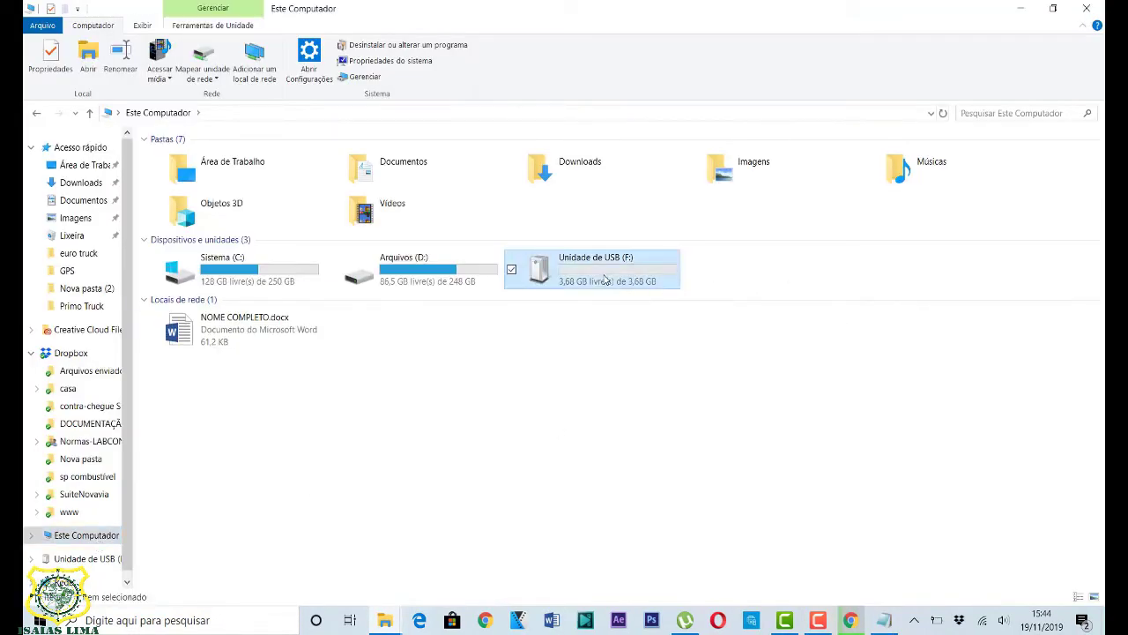
{"action": "right_click", "coordinate": [605, 279]}
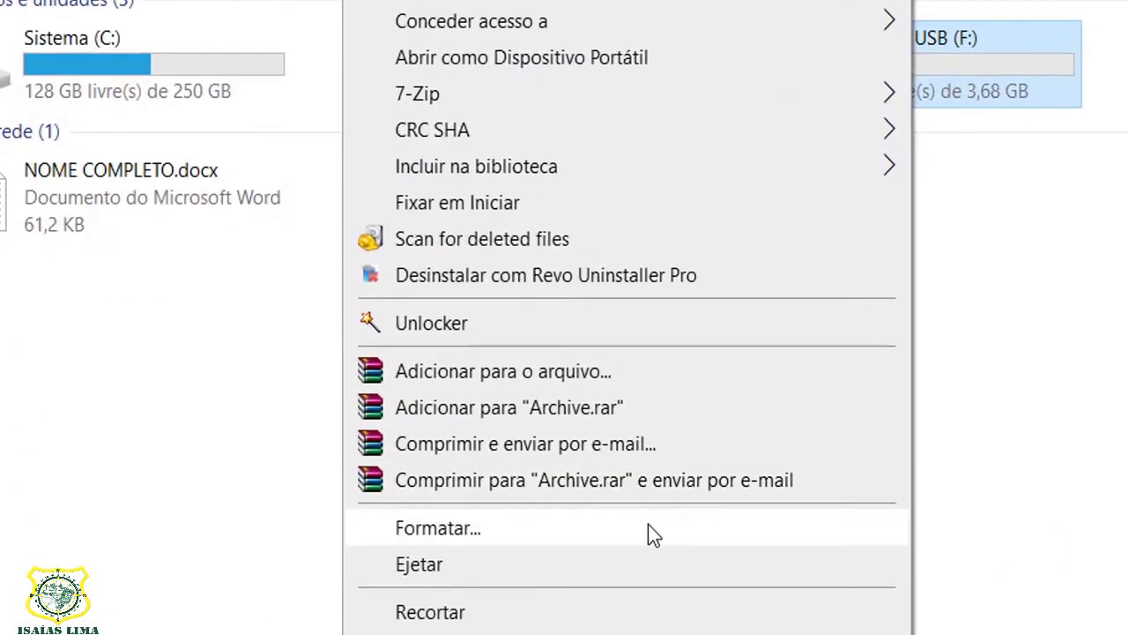
{"action": "left_click", "coordinate": [650, 528]}
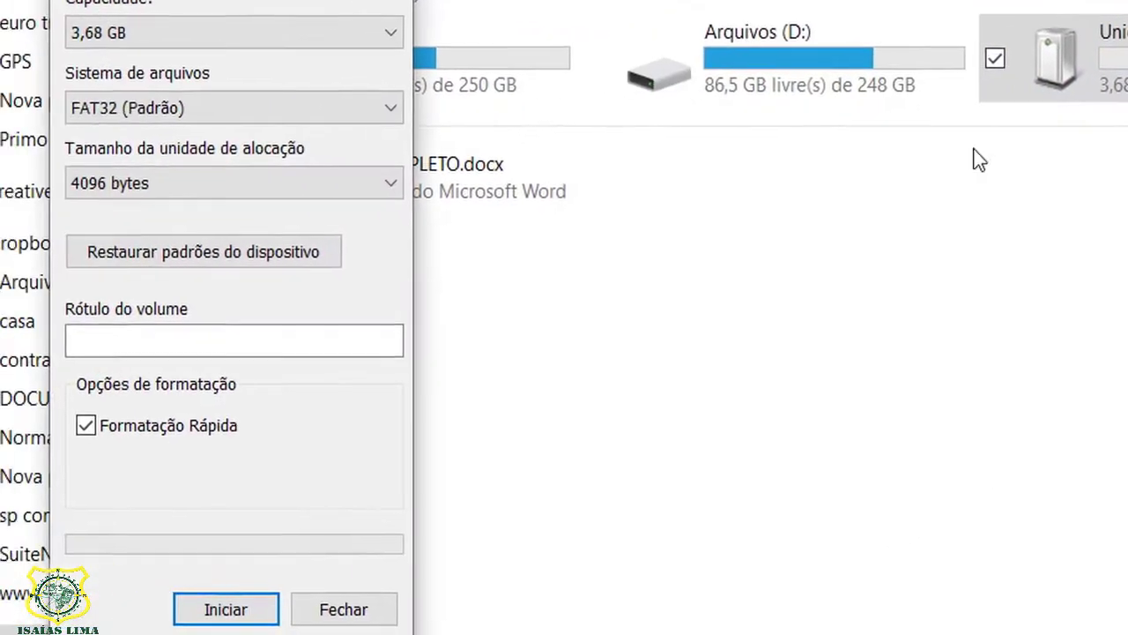
{"action": "left_click", "coordinate": [262, 343]}
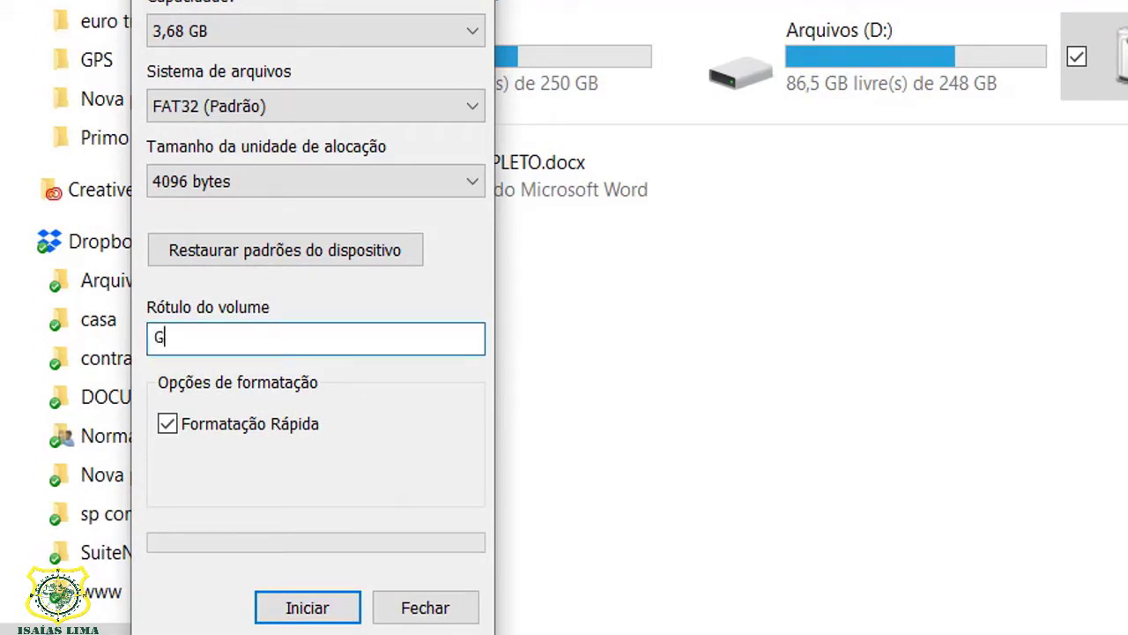
{"action": "type", "text": "GPS"}
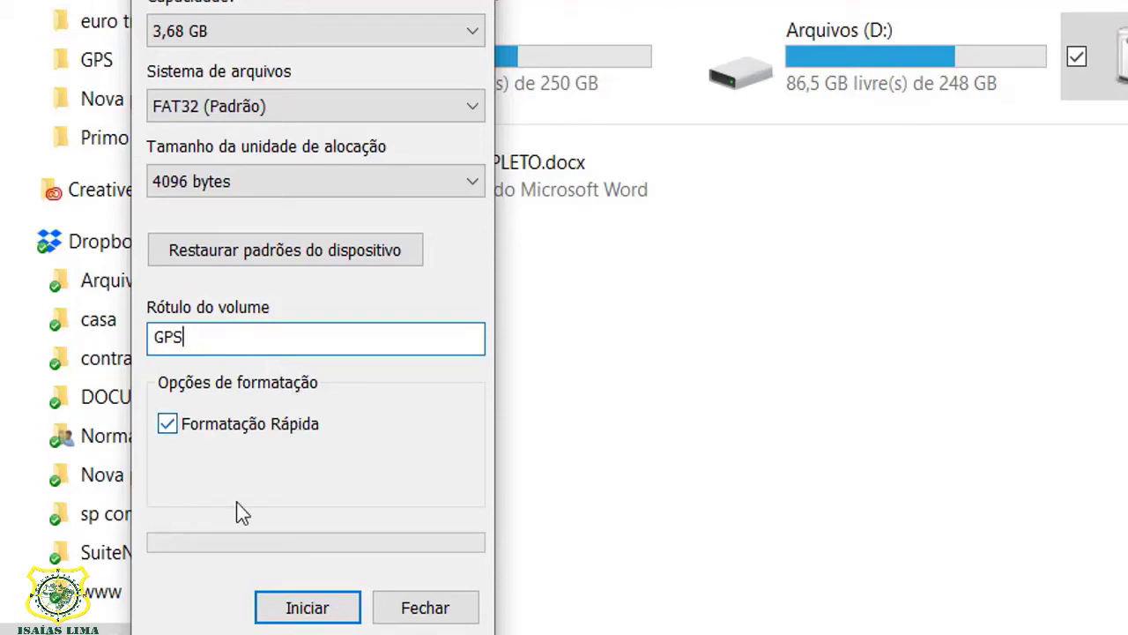
{"action": "left_click", "coordinate": [308, 608]}
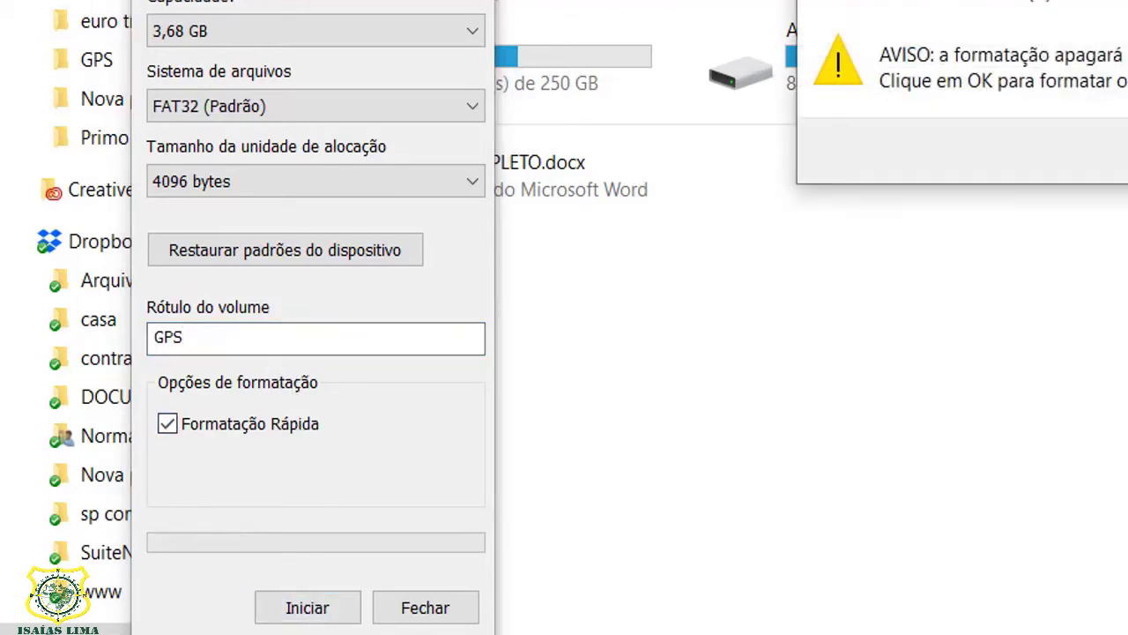
{"action": "key", "text": "Return"}
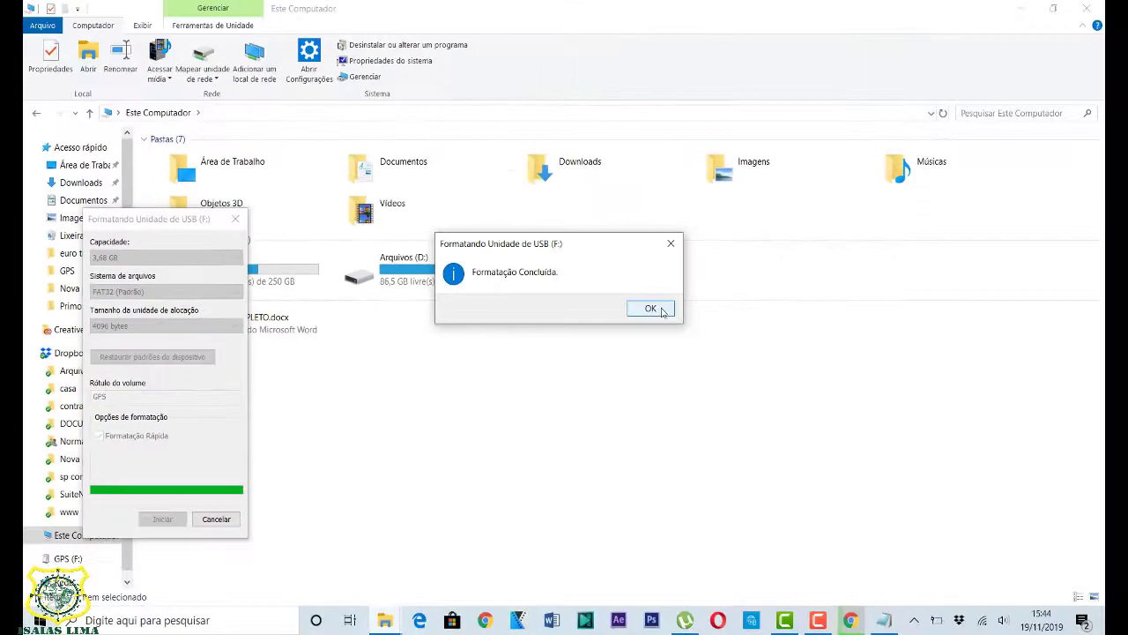
{"action": "left_click", "coordinate": [987, 239]}
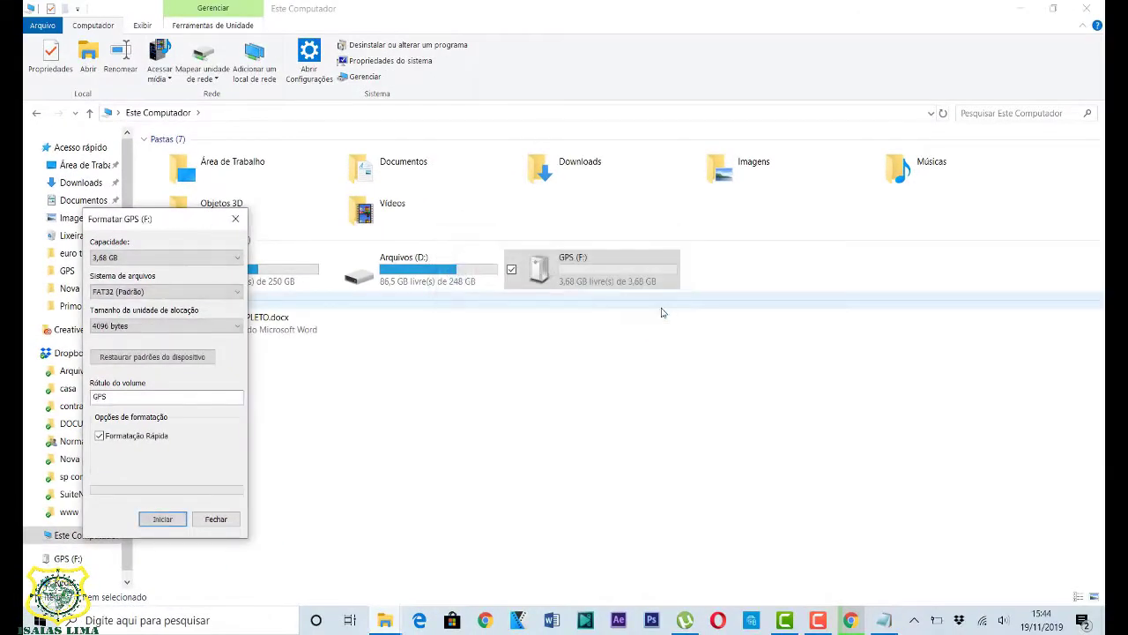
{"action": "left_click", "coordinate": [216, 519]}
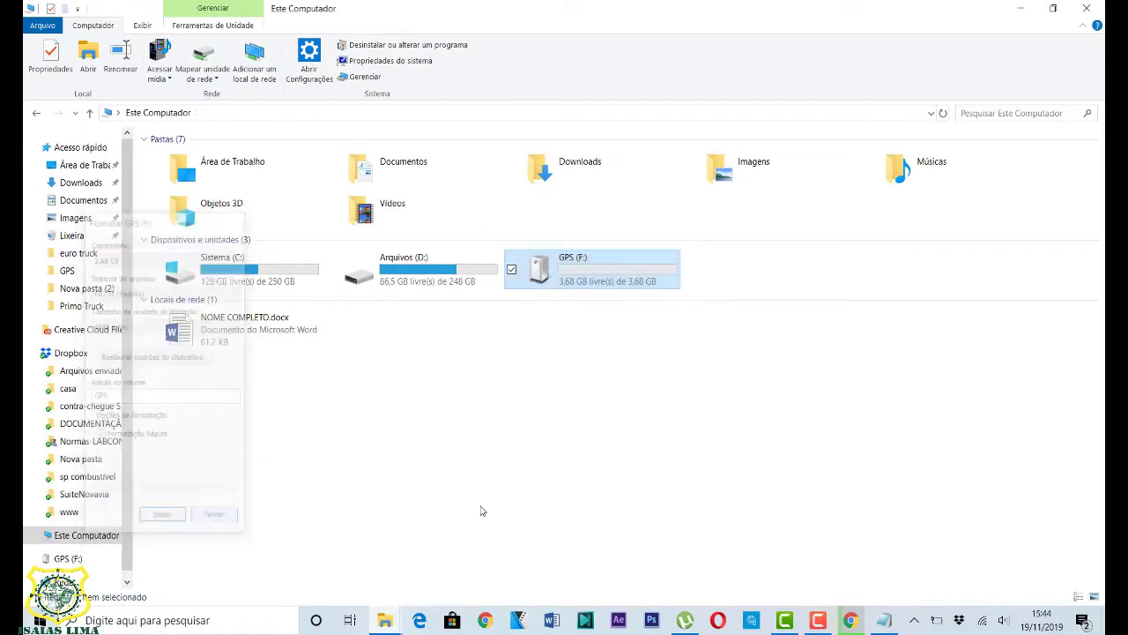
Shrink the Este Computador window and open the inner PTRCK7 folder of DOWNLOAD in a second window beside it
{"action": "mouse_move", "coordinate": [566, 262]}
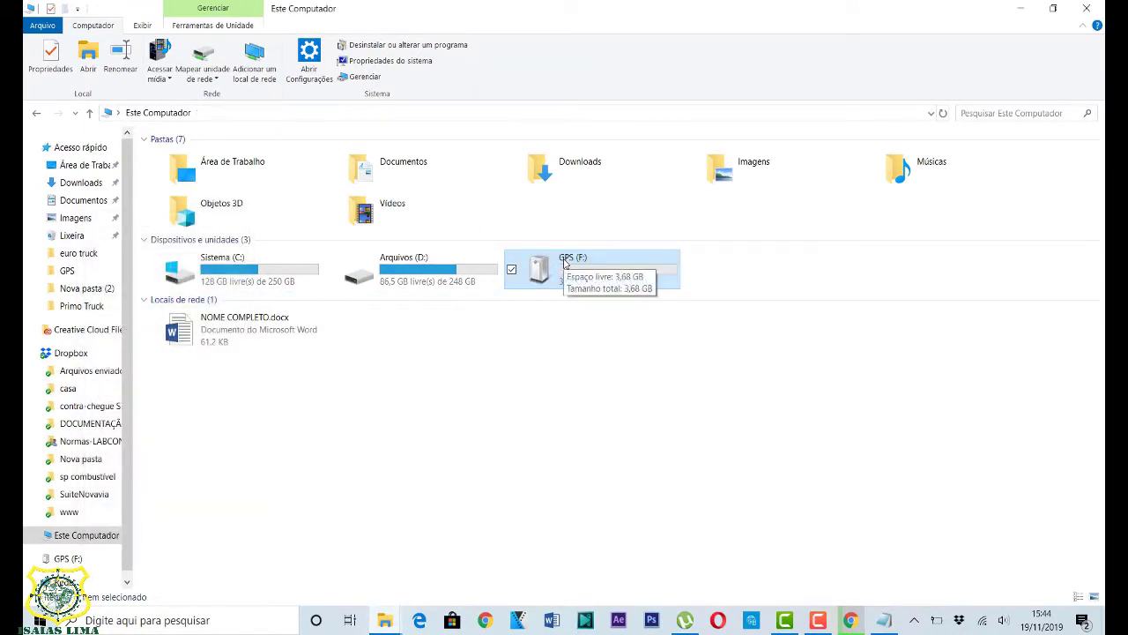
{"action": "left_click", "coordinate": [1054, 9]}
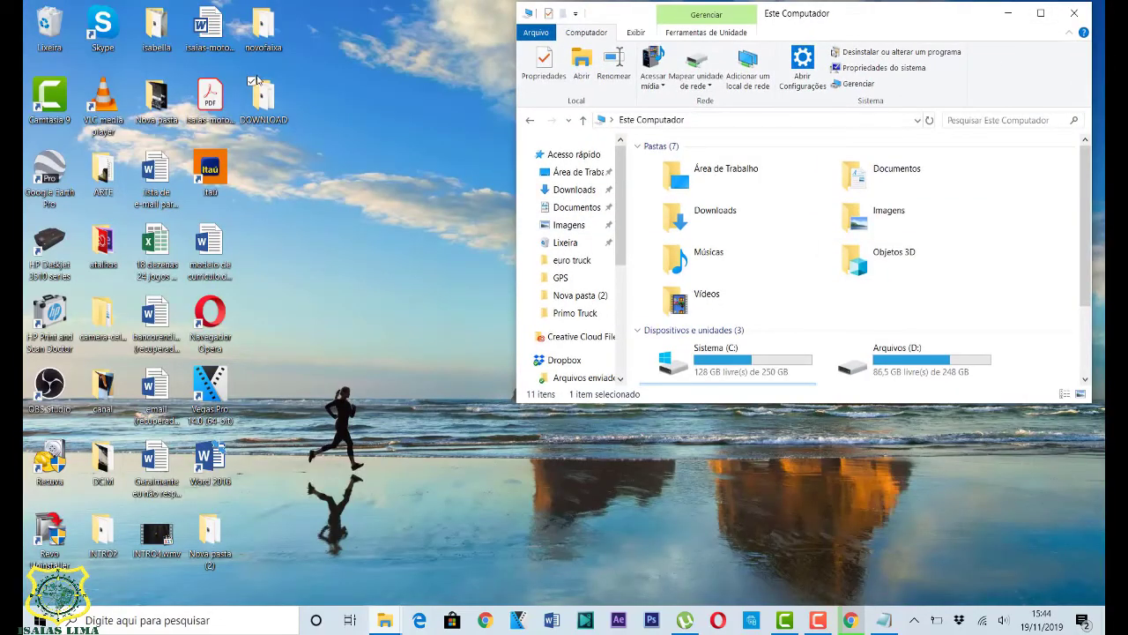
{"action": "double_click", "coordinate": [262, 100]}
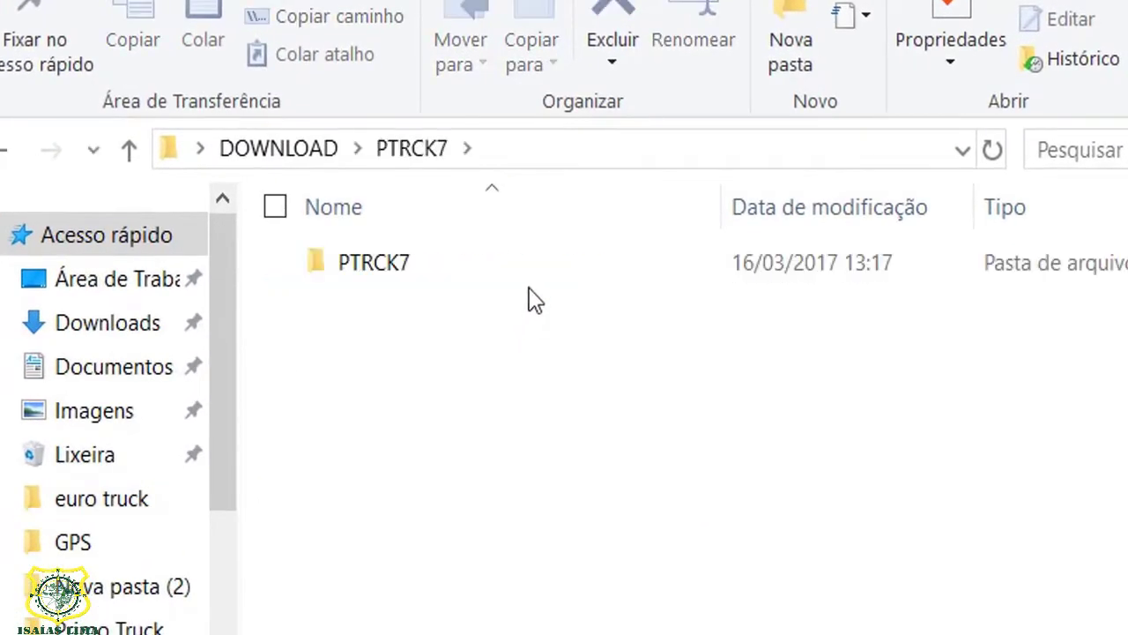
{"action": "double_click", "coordinate": [544, 277]}
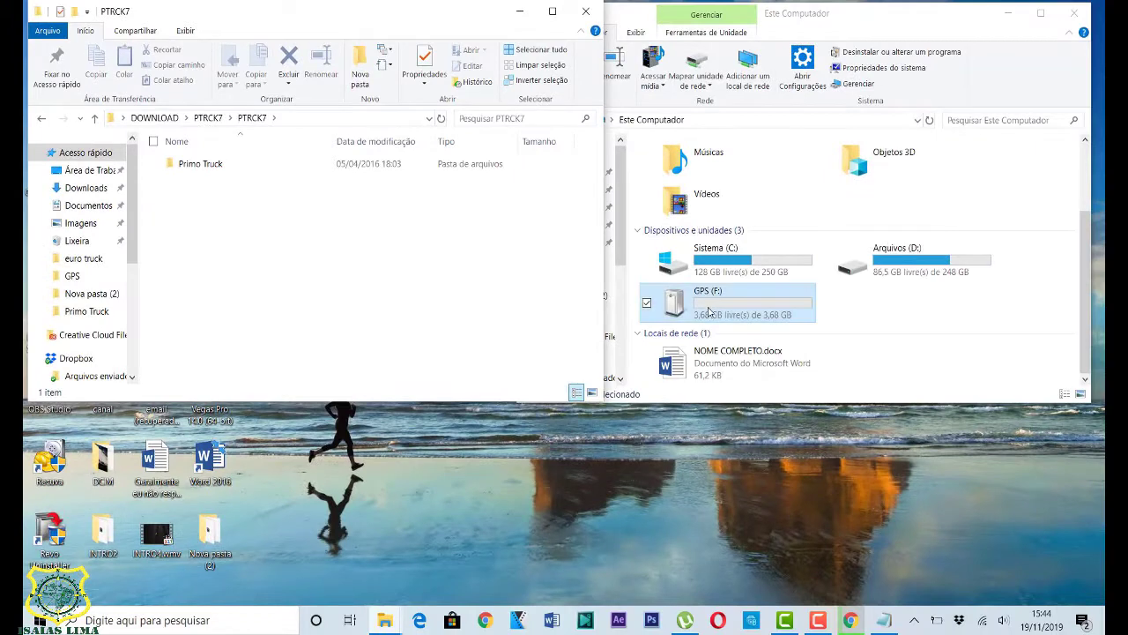
Open the GPS (F:) drive and copy the Primo Truck folder from PTRCK7 into it
{"action": "left_click", "coordinate": [709, 303]}
{"action": "double_click", "coordinate": [709, 303]}
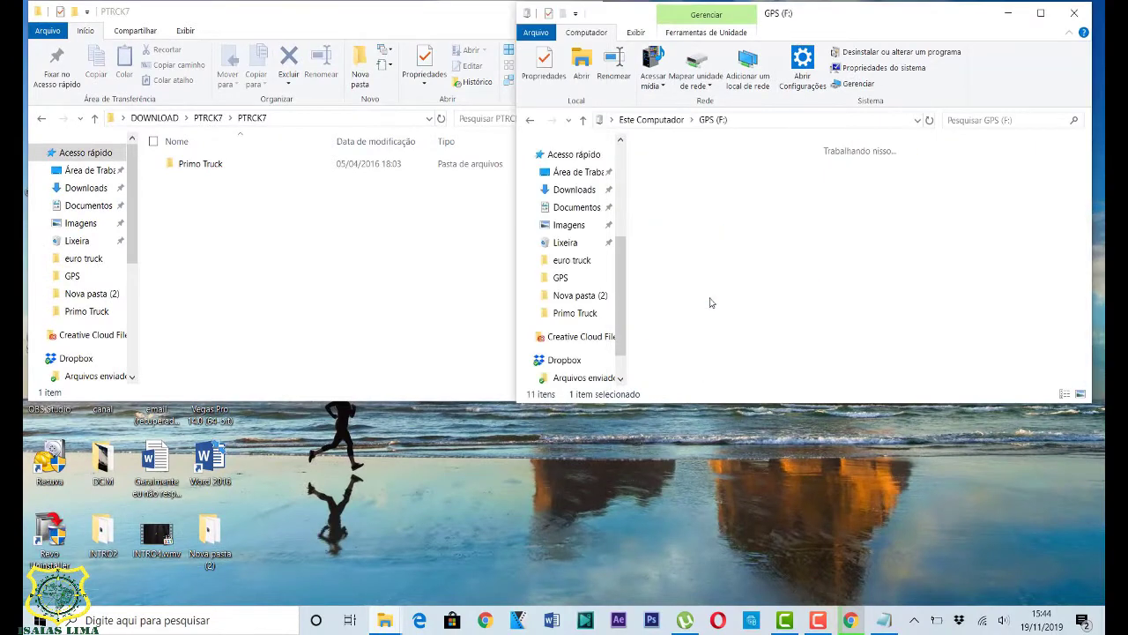
{"action": "left_click", "coordinate": [192, 167]}
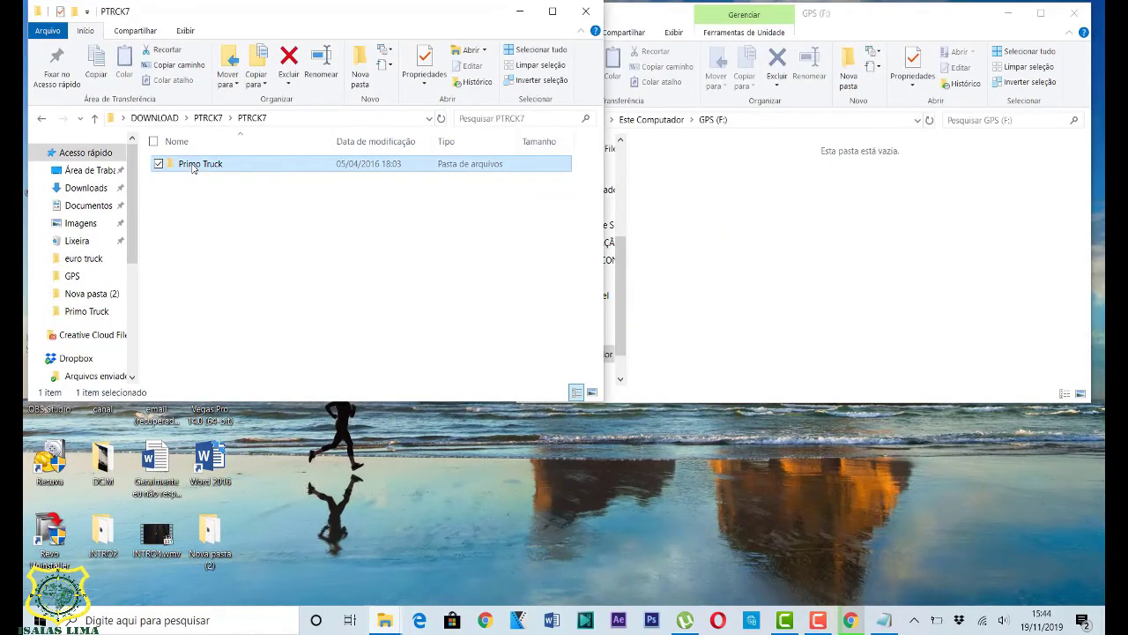
{"action": "left_click_drag", "start_coordinate": [193, 168], "coordinate": [827, 243]}
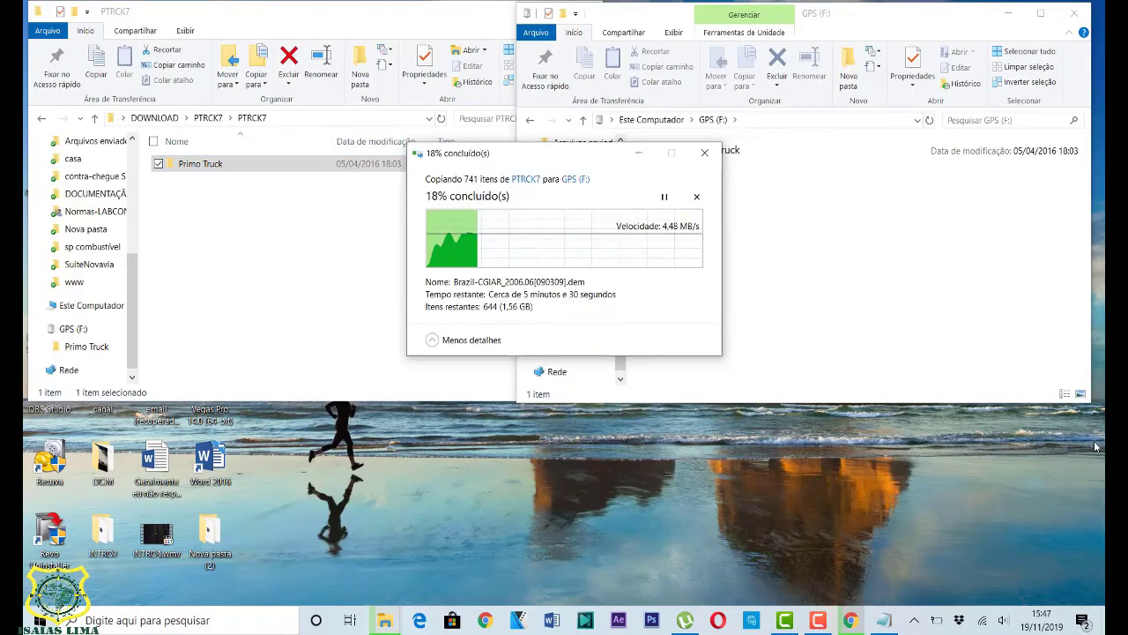